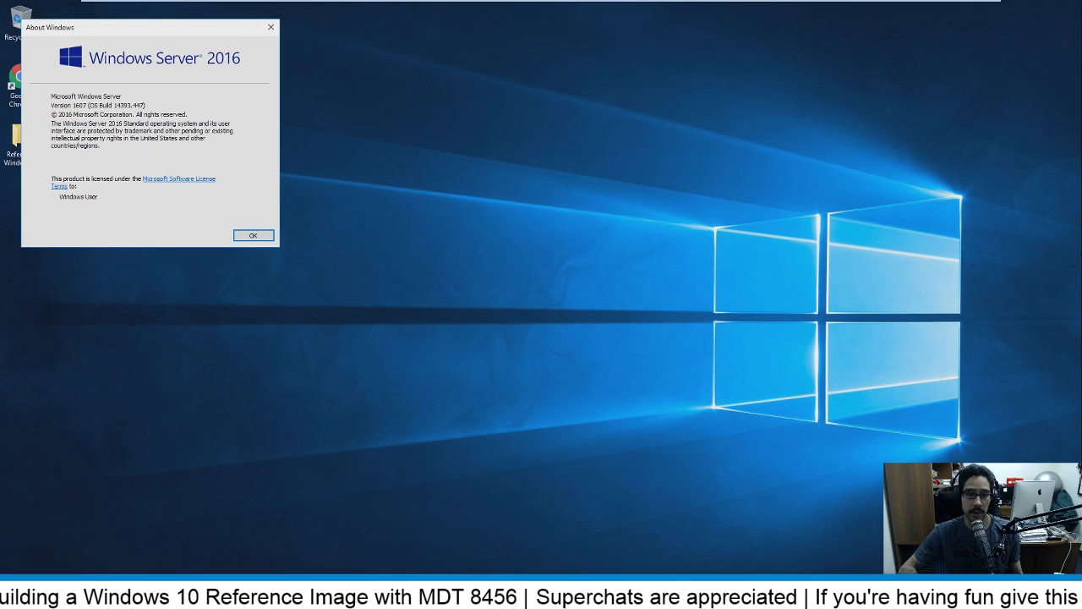
# Open the MDT 8456 reference image folder on the local desktop and view the VS2010 installers inside the Visual C++ Sources folder
pyautogui.hotkey('alt', 'Tab')
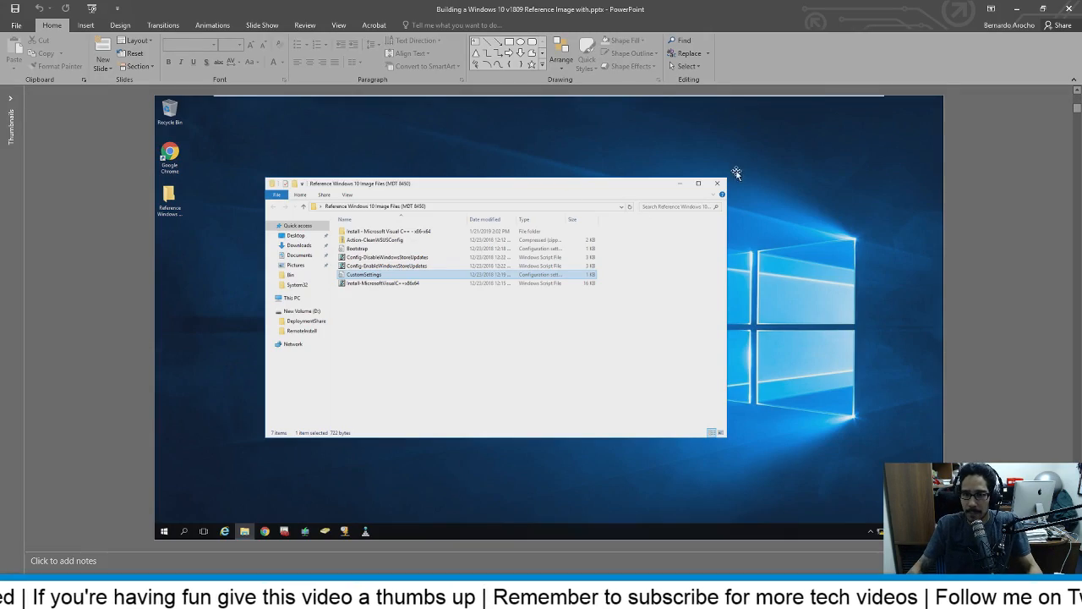
pyautogui.click(1017, 9)
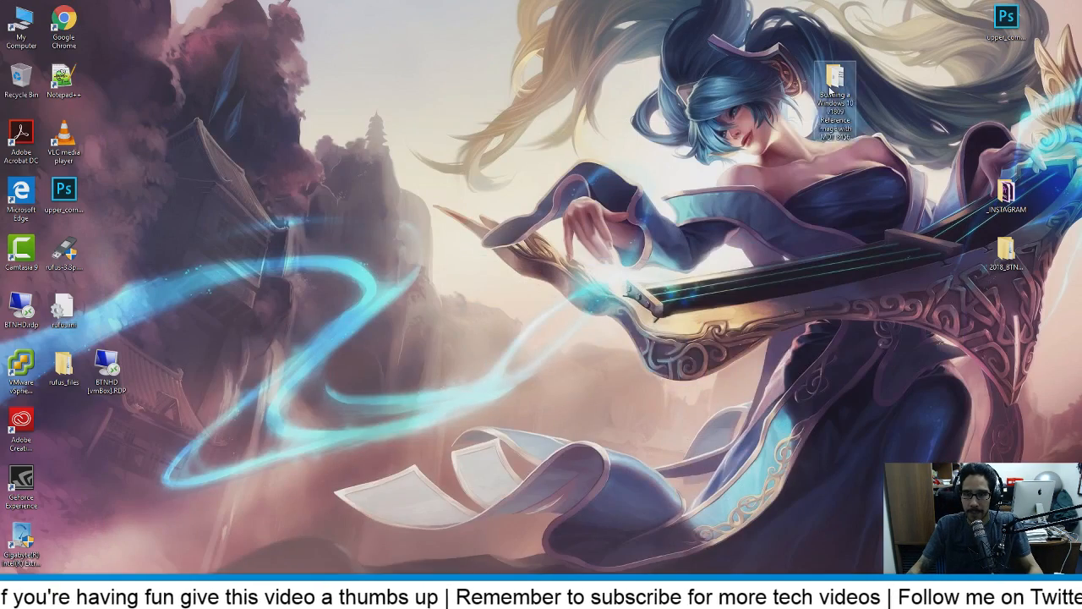
pyautogui.doubleClick(830, 87)
pyautogui.doubleClick(446, 197)
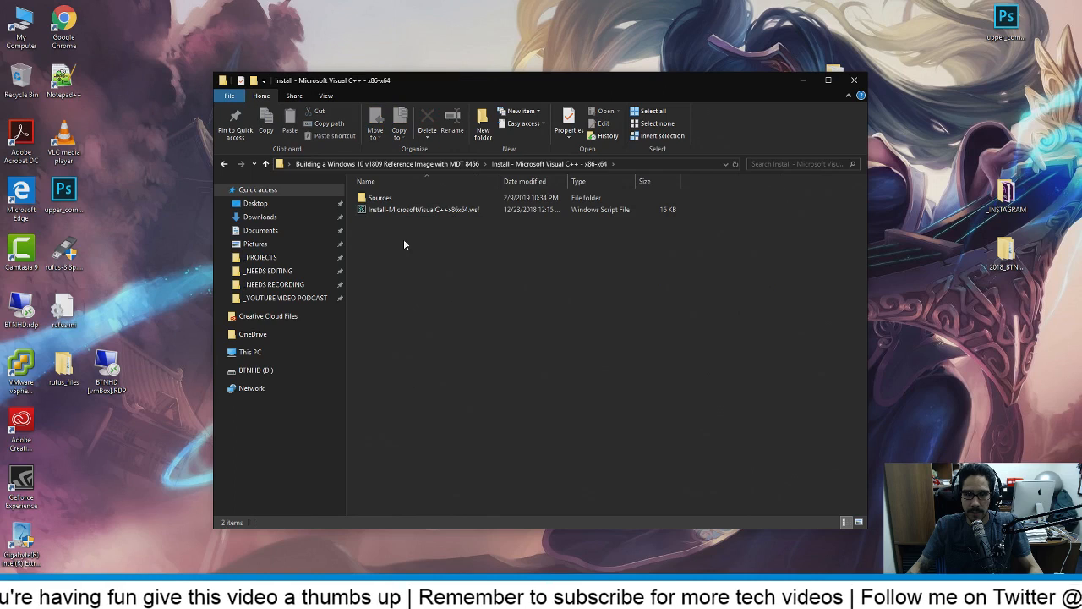
pyautogui.doubleClick(385, 198)
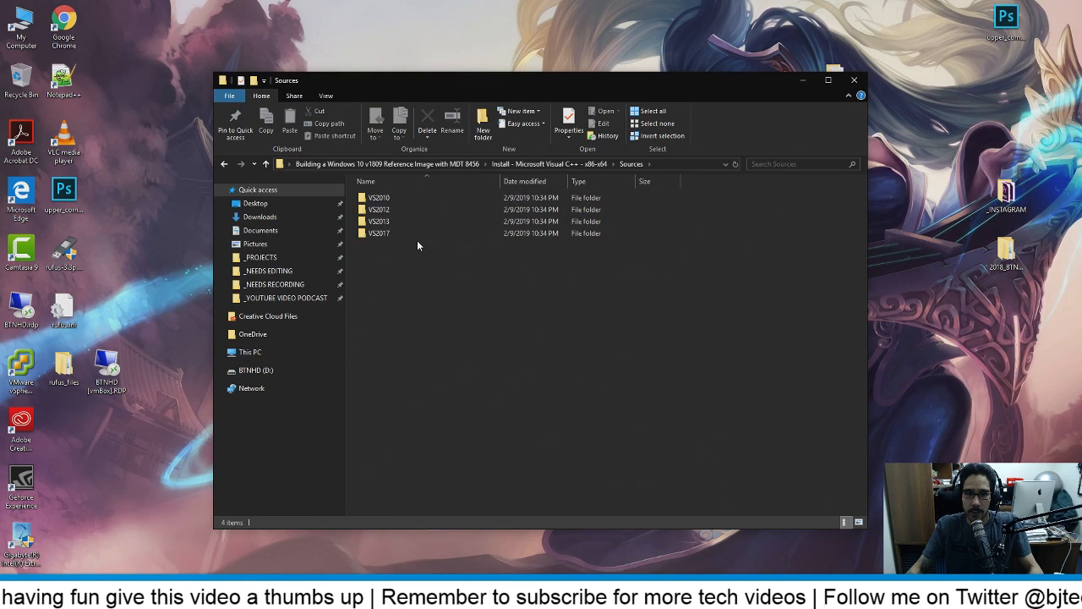
pyautogui.doubleClick(401, 200)
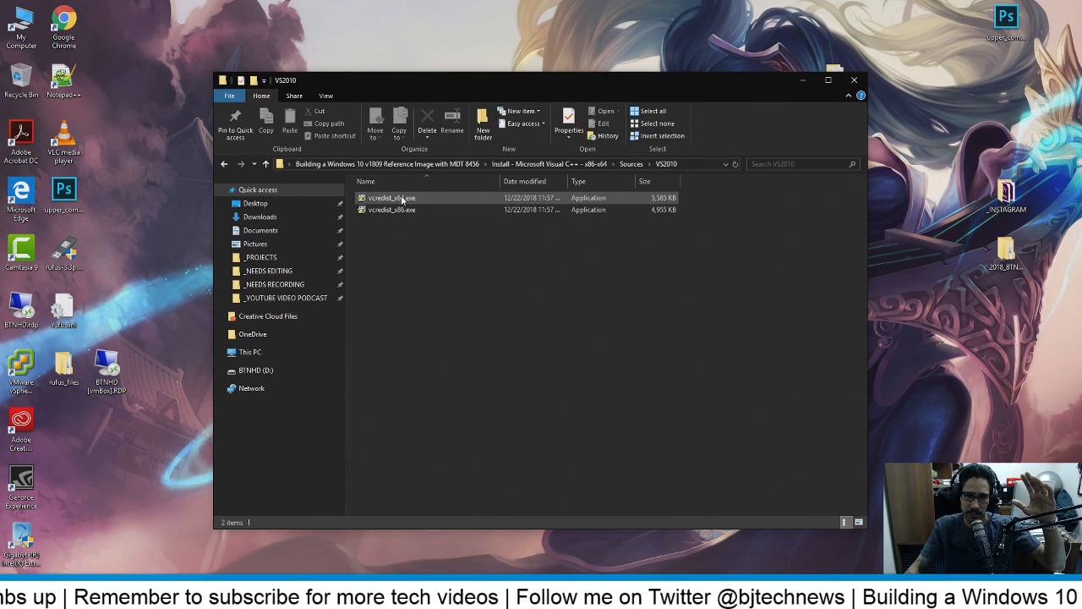
# Look through the VS2012 and VS2013 folders in the Visual C++ Sources folder to check their redistributable installers
pyautogui.click(224, 164)
pyautogui.click(266, 164)
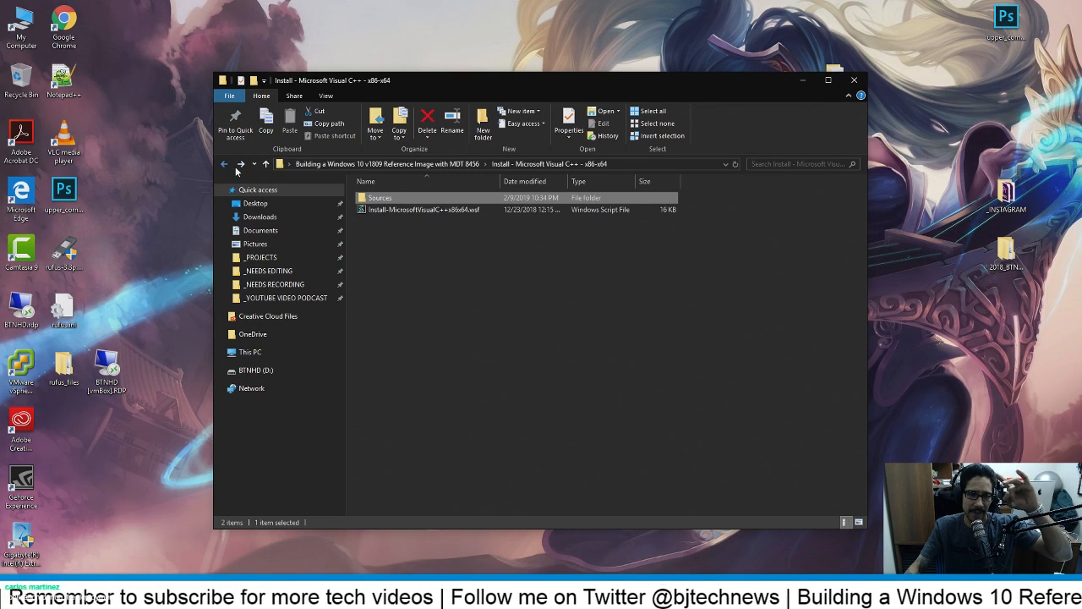
pyautogui.click(223, 166)
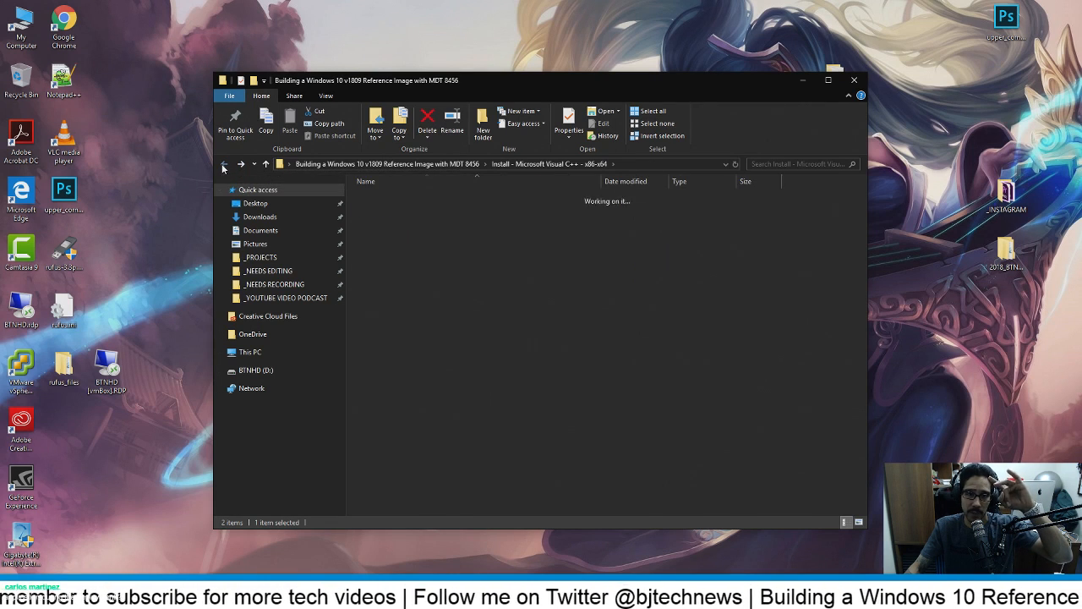
pyautogui.doubleClick(398, 198)
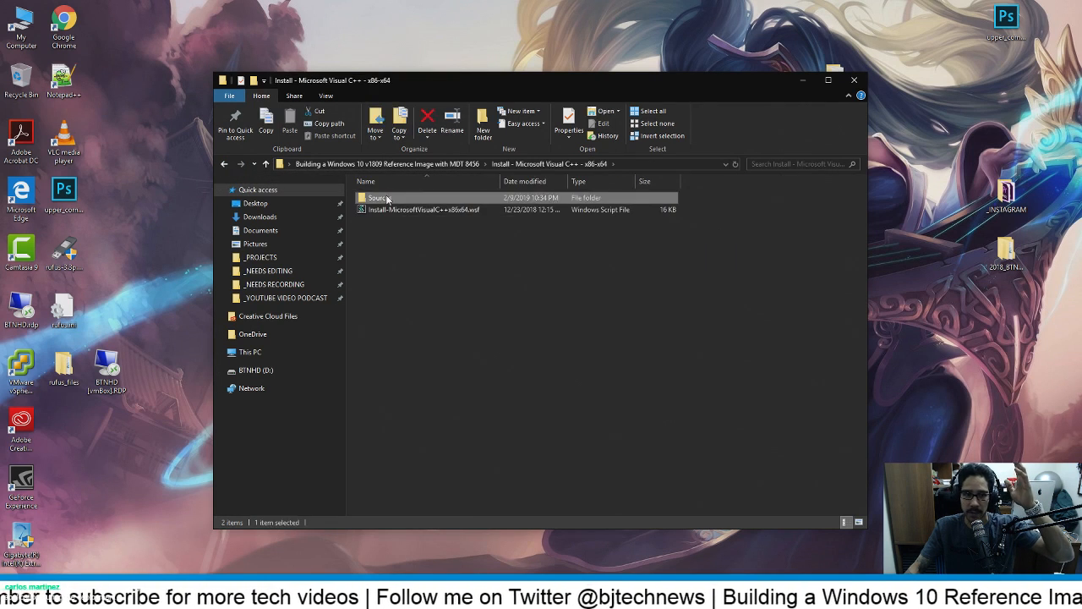
pyautogui.doubleClick(386, 198)
pyautogui.doubleClick(386, 210)
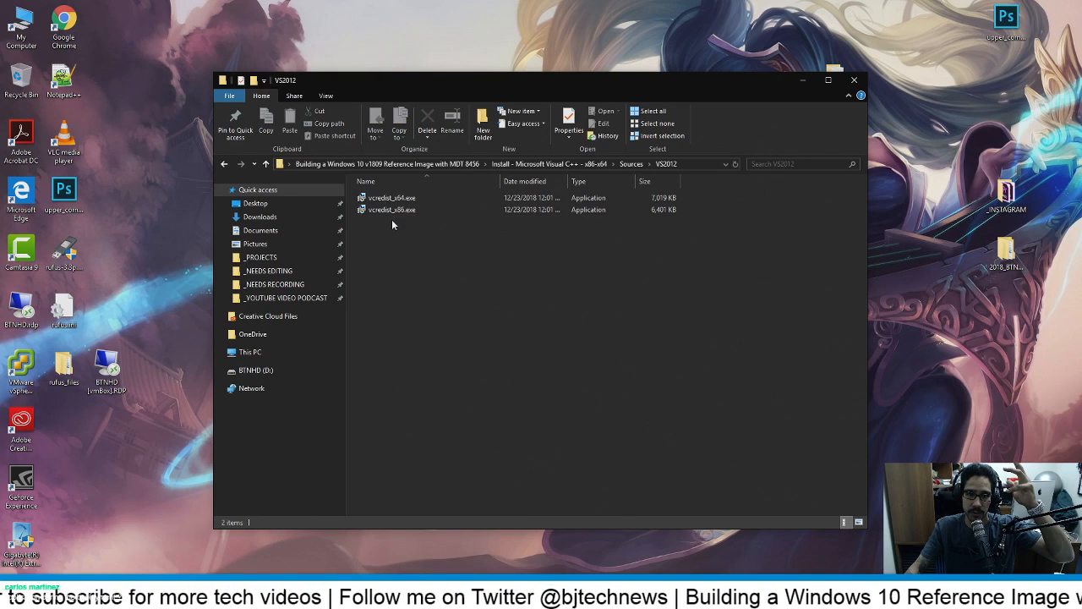
pyautogui.hotkey('alt', 'Left')
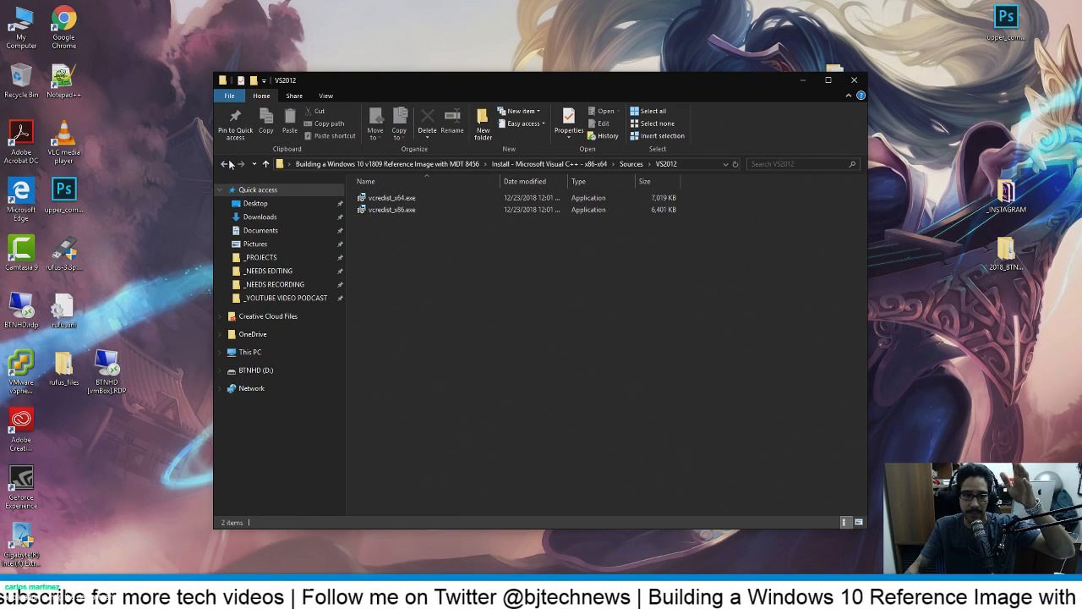
pyautogui.click(390, 220)
pyautogui.doubleClick(390, 221)
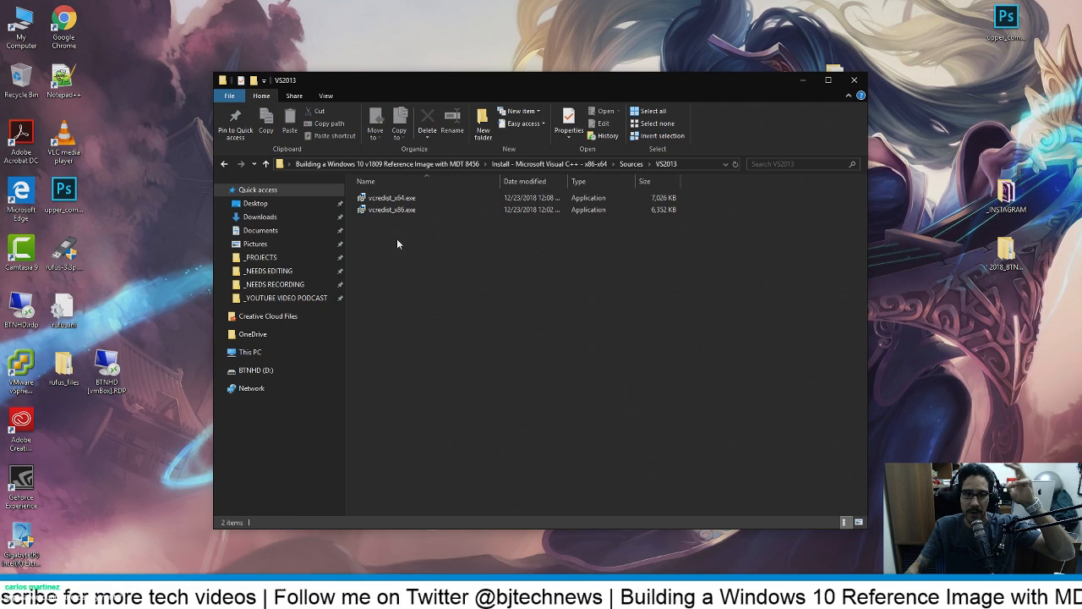
pyautogui.click(225, 164)
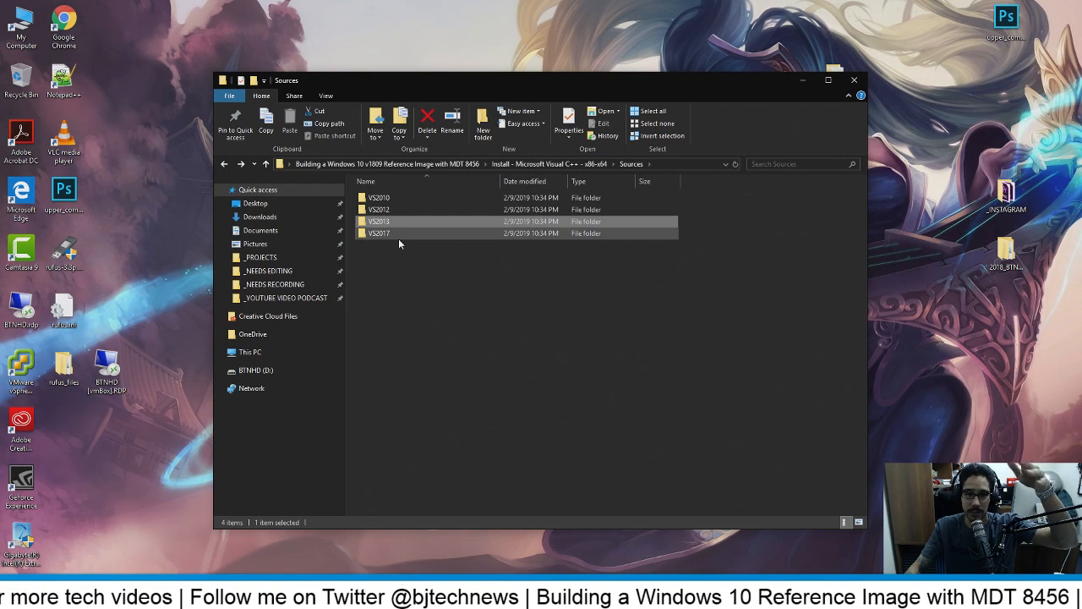
# Open the Install-MicrosoftVisualC++x86x64.wsf script from the Visual C++ install folder in Notepad++
pyautogui.click(521, 165)
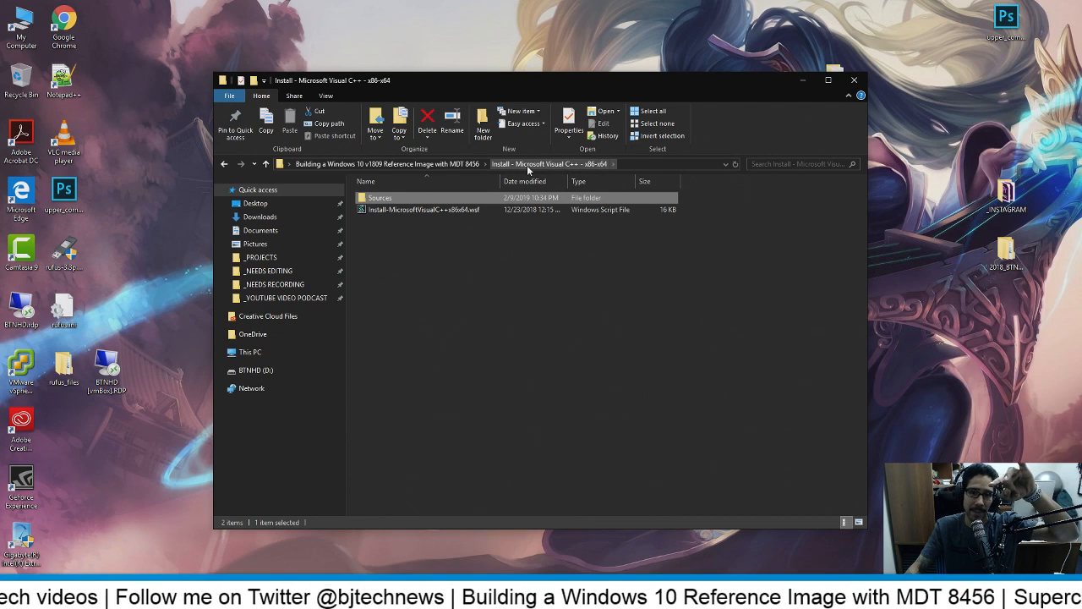
pyautogui.rightClick(439, 213)
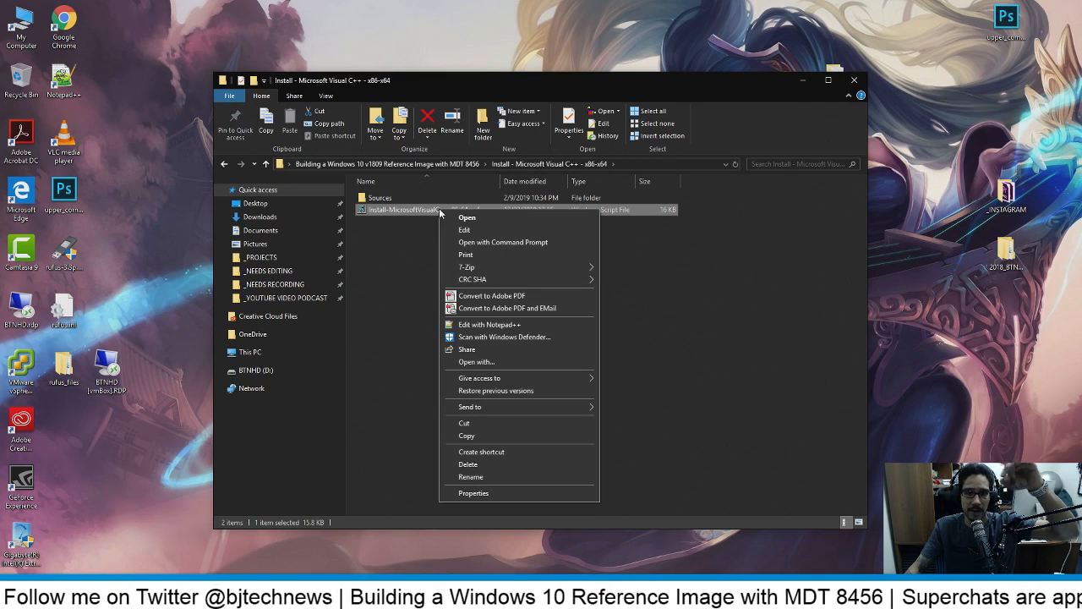
pyautogui.click(500, 324)
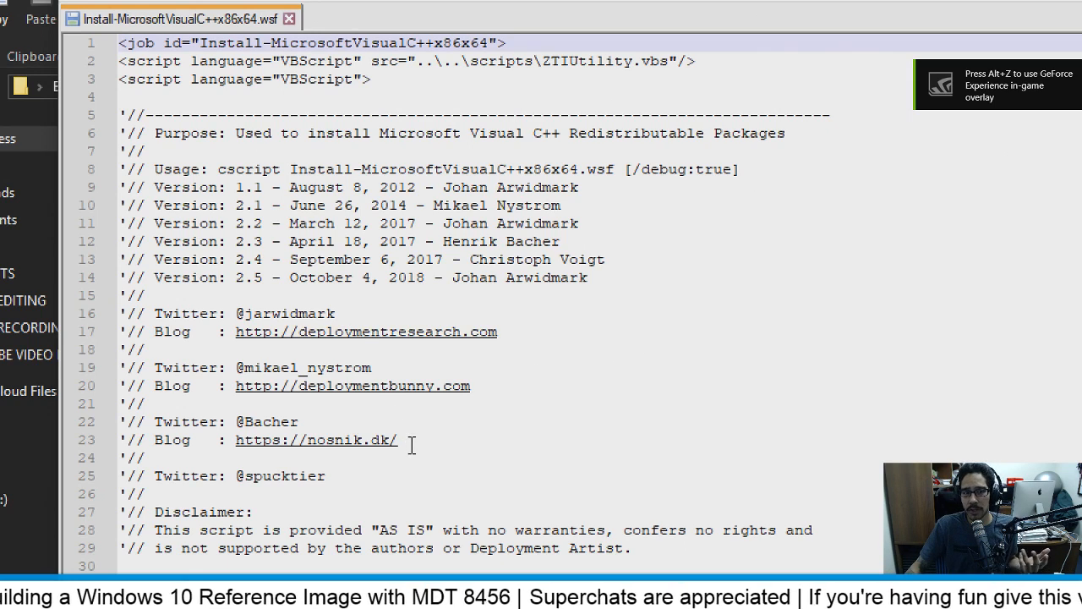
# Examine the script's header, setup file variables, download note and redistributable source paths for each Visual C++ version
pyautogui.scroll(-2, 412, 444)
pyautogui.scroll(-6, 412, 446)
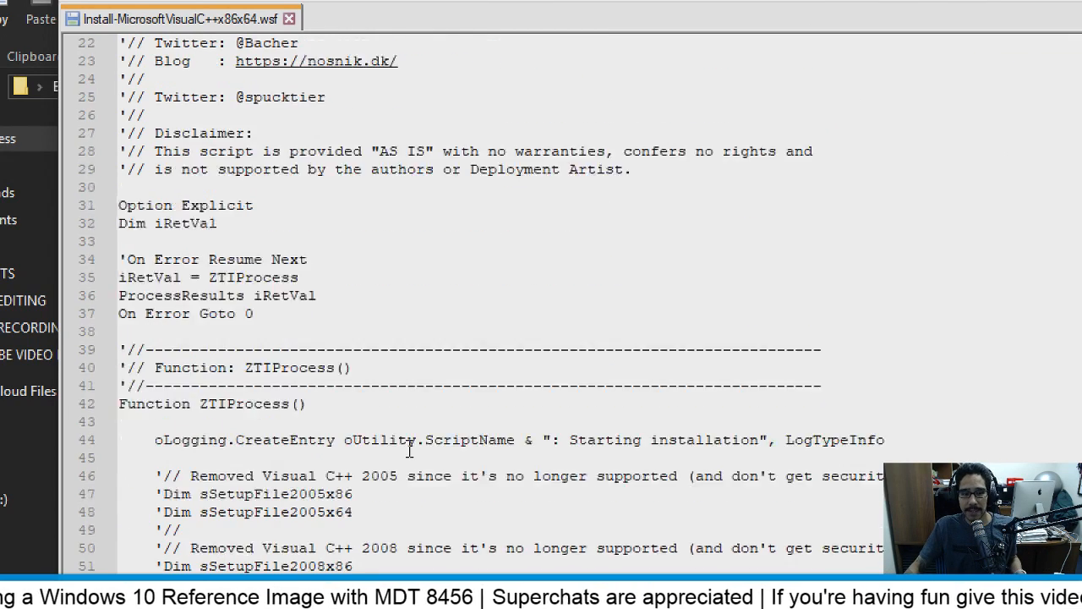
pyautogui.scroll(-1, 406, 448)
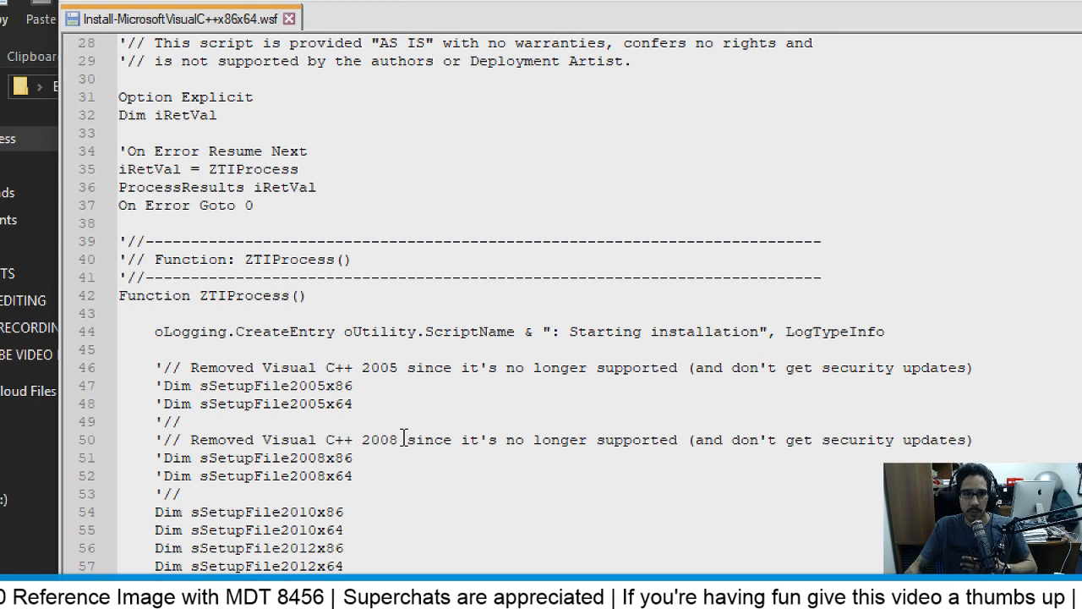
pyautogui.scroll(-5, 404, 438)
pyautogui.scroll(-3, 403, 432)
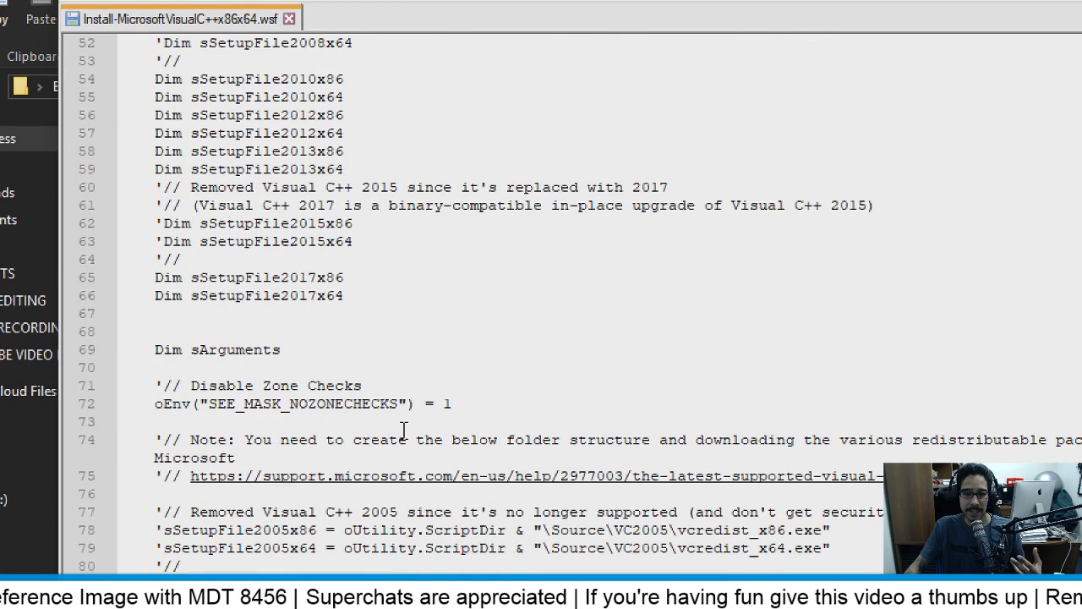
pyautogui.scroll(-1, 404, 431)
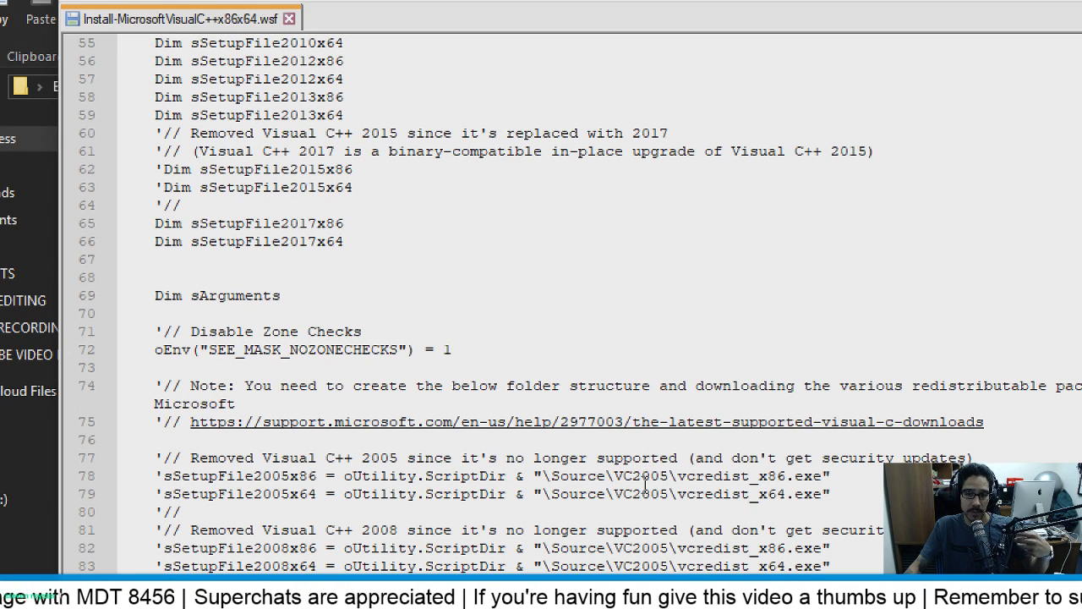
pyautogui.scroll(-2, 645, 481)
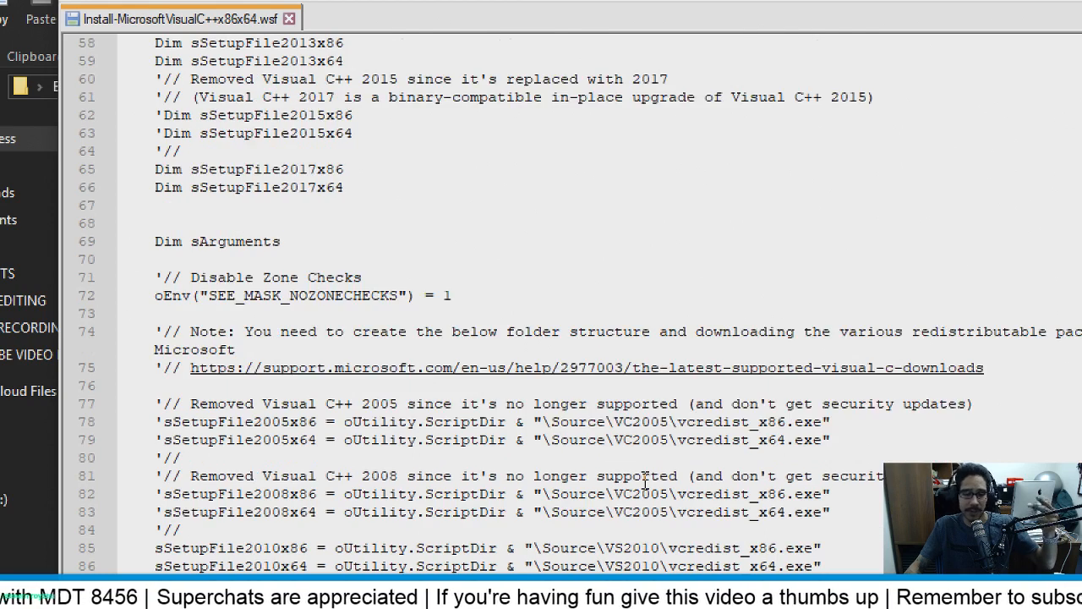
pyautogui.scroll(-1, 642, 475)
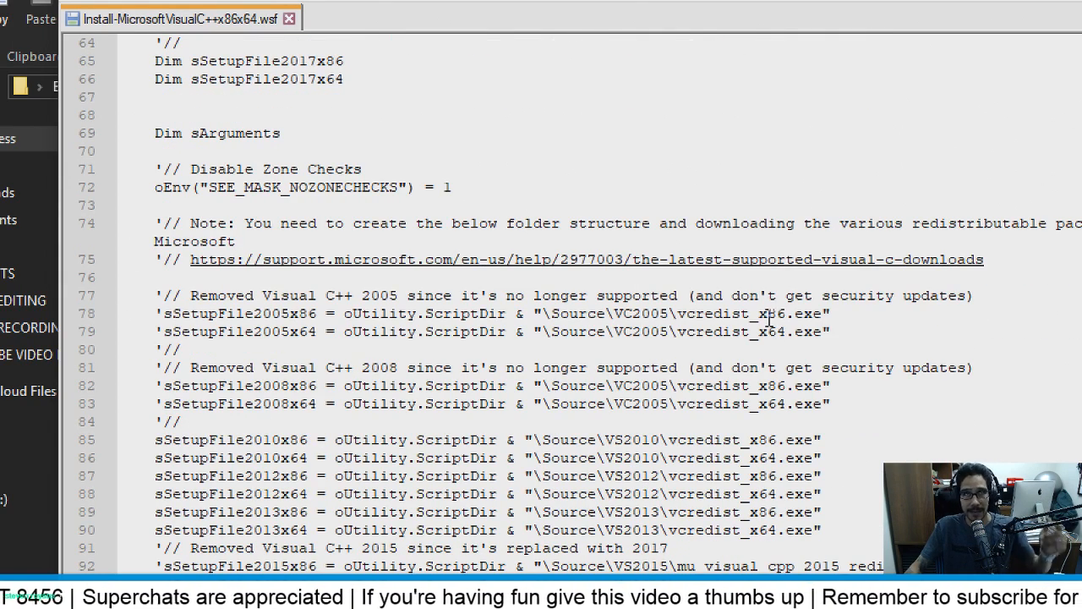
pyautogui.scroll(4, 765, 317)
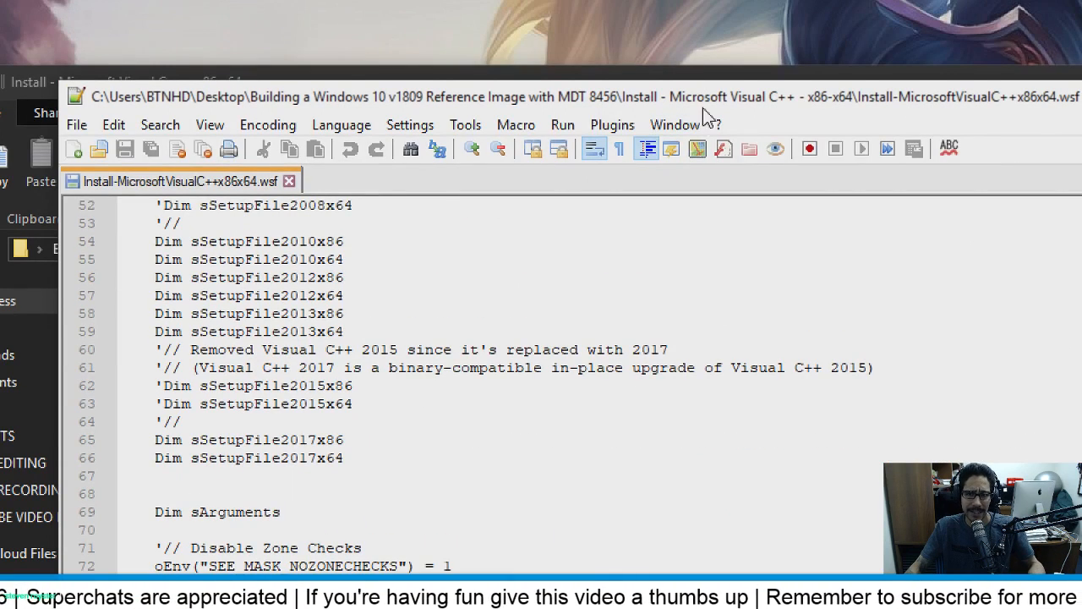
# Close the script, go back to the main reference image folder to view its files, and close the folder window
pyautogui.rightClick(713, 90)
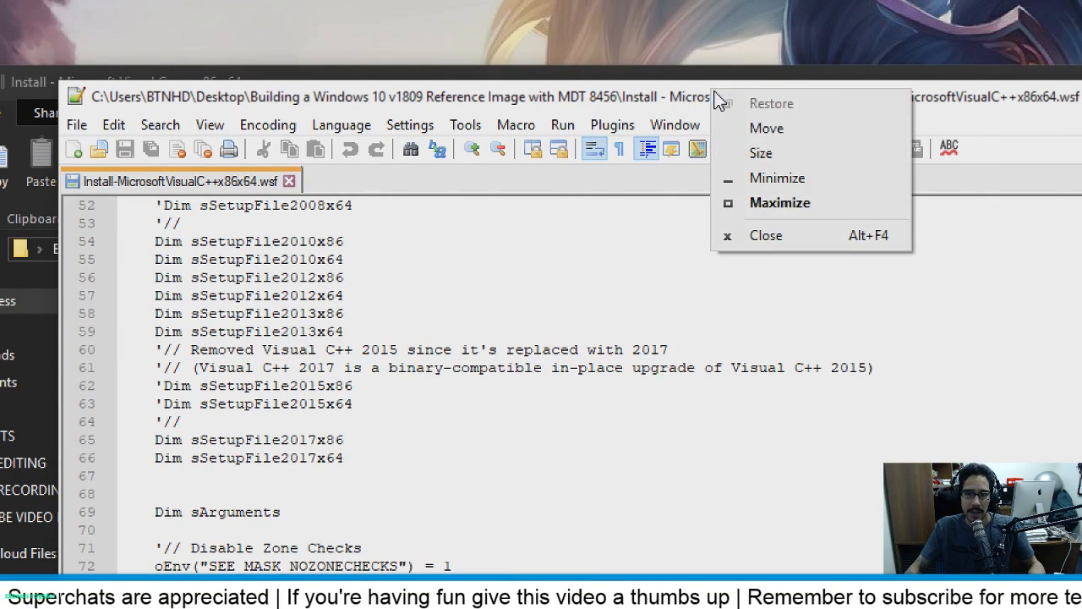
pyautogui.click(765, 238)
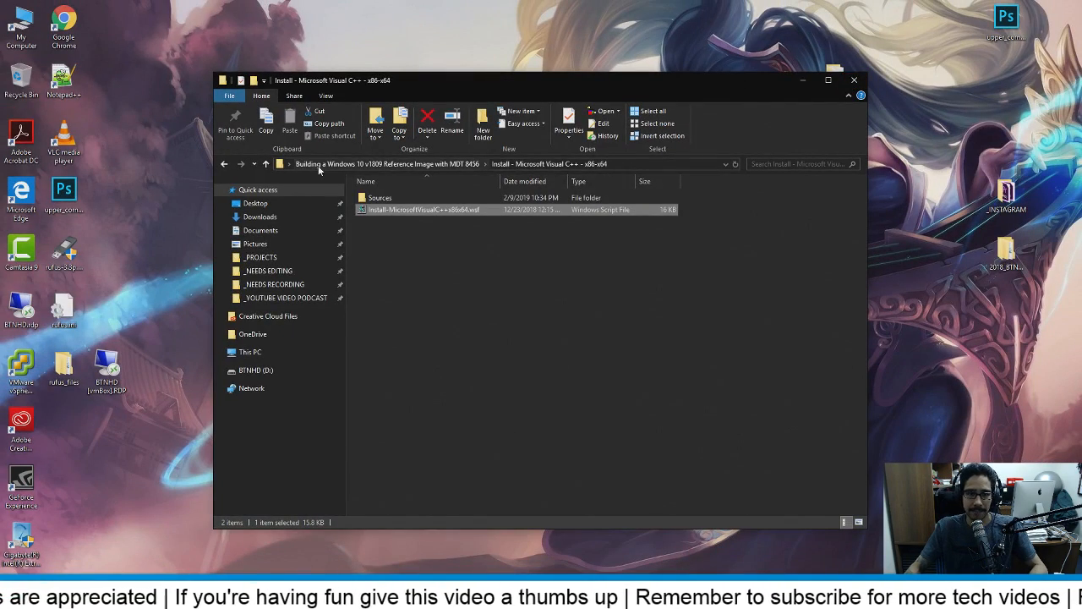
pyautogui.click(404, 163)
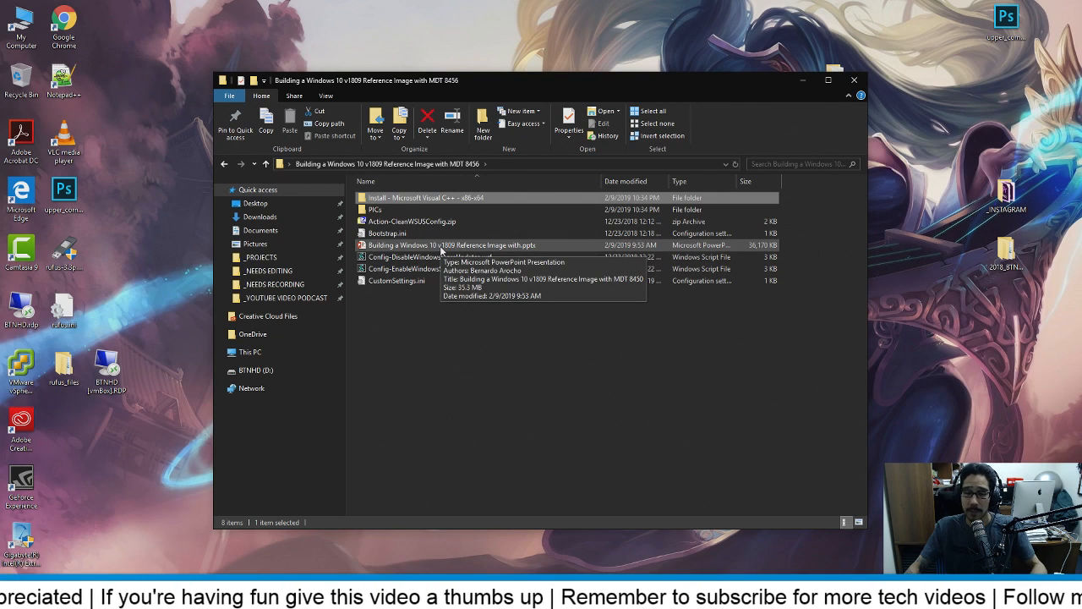
pyautogui.click(855, 82)
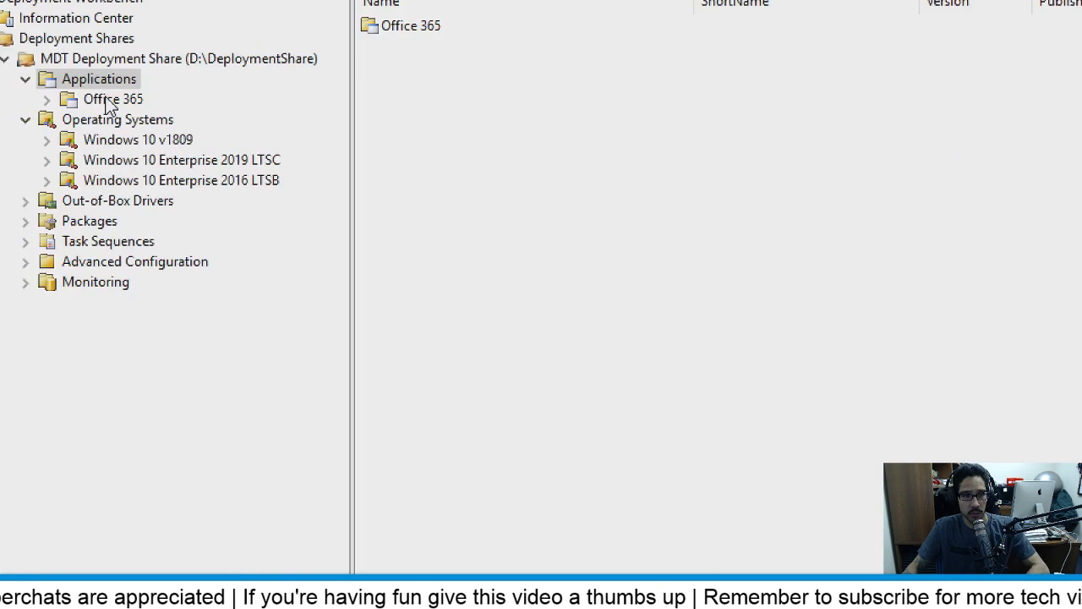
# In Deployment Workbench, create a folder named Microsoft Visual C++ under the deployment share's Applications
pyautogui.rightClick(91, 84)
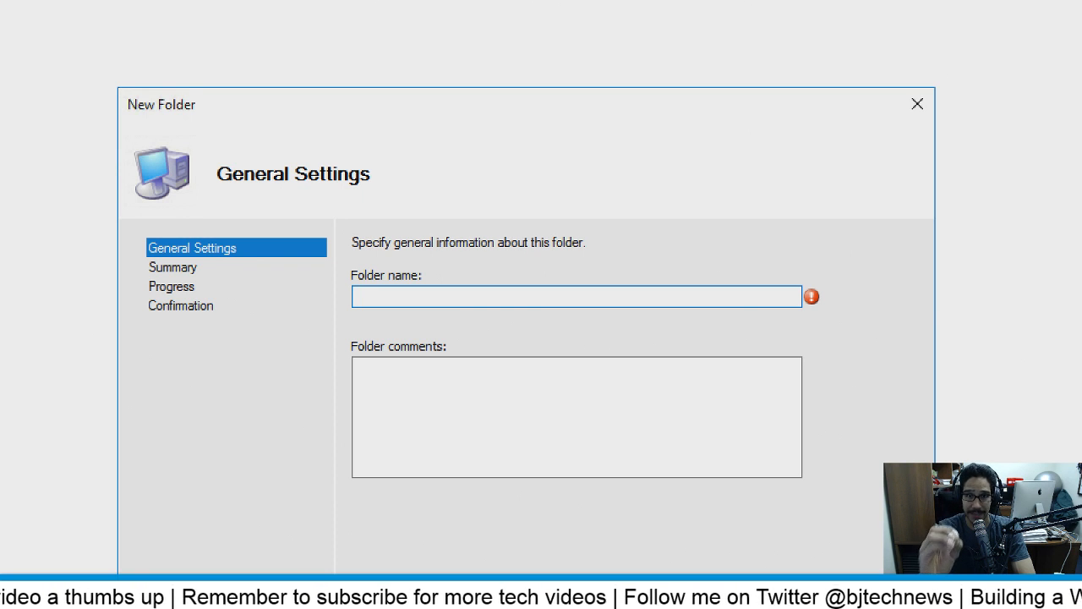
pyautogui.write('Microsoft Visual C++')
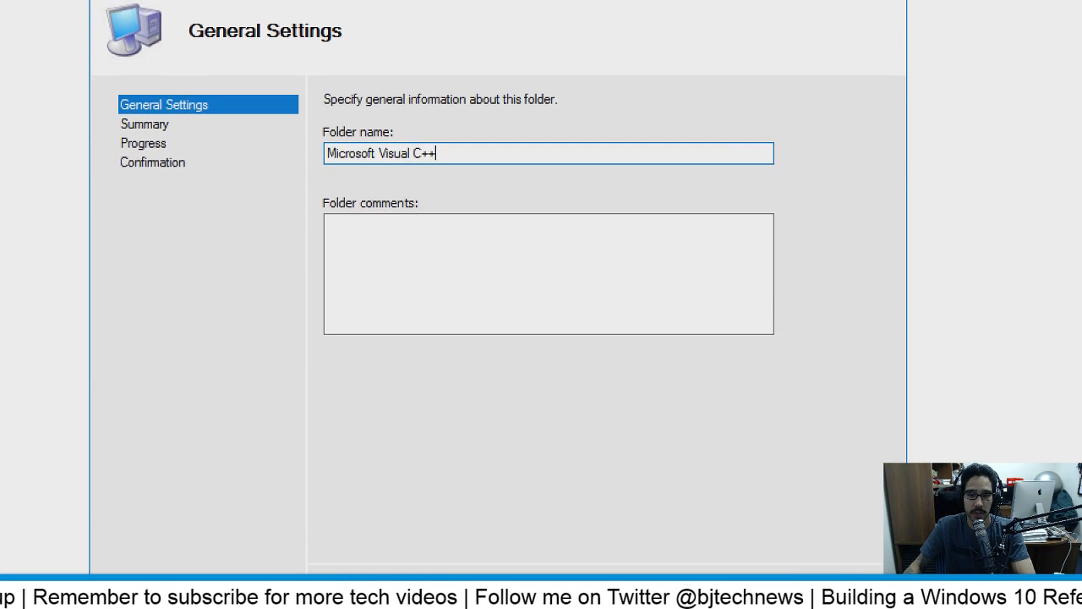
pyautogui.press('Return')
pyautogui.press('Return')
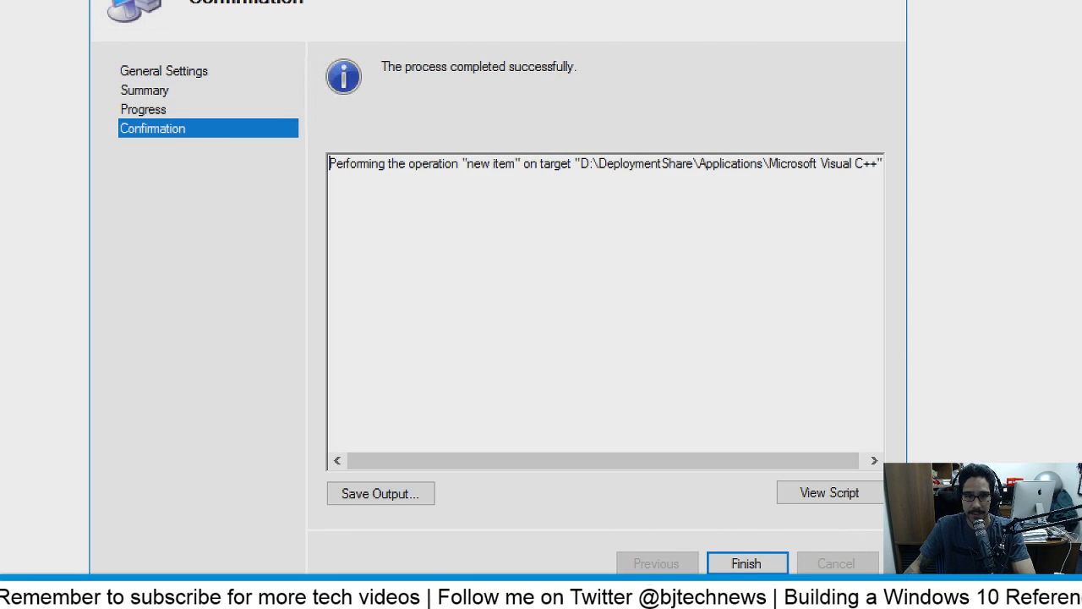
pyautogui.press('Return')
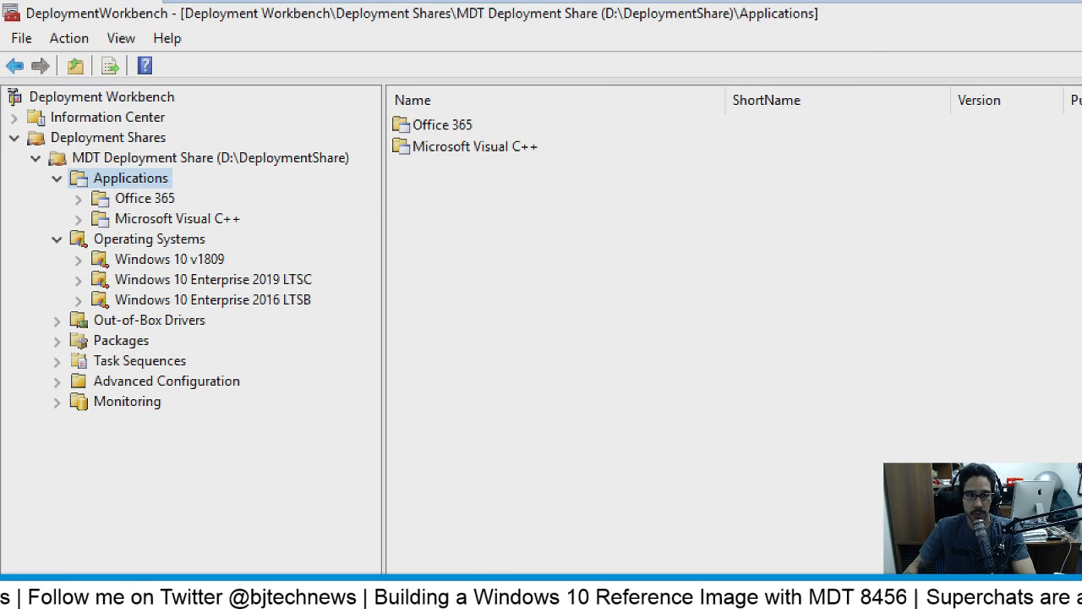
# Start a new application with source files in the Microsoft Visual C++ folder, naming it "Install - Microsoft Visual C++ - x86-x64"
pyautogui.rightClick(235, 221)
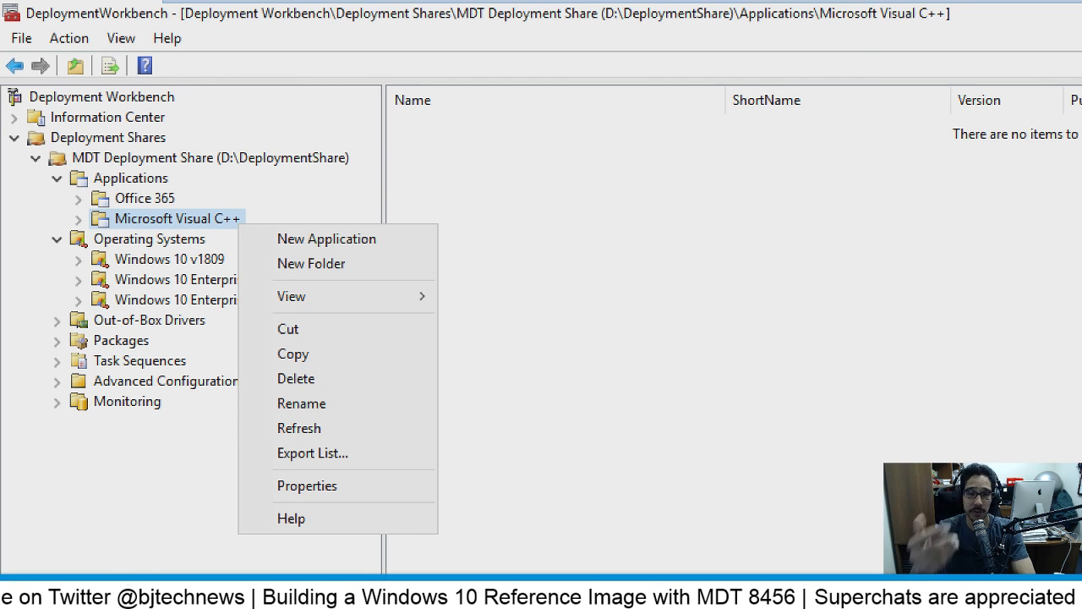
pyautogui.click(326, 238)
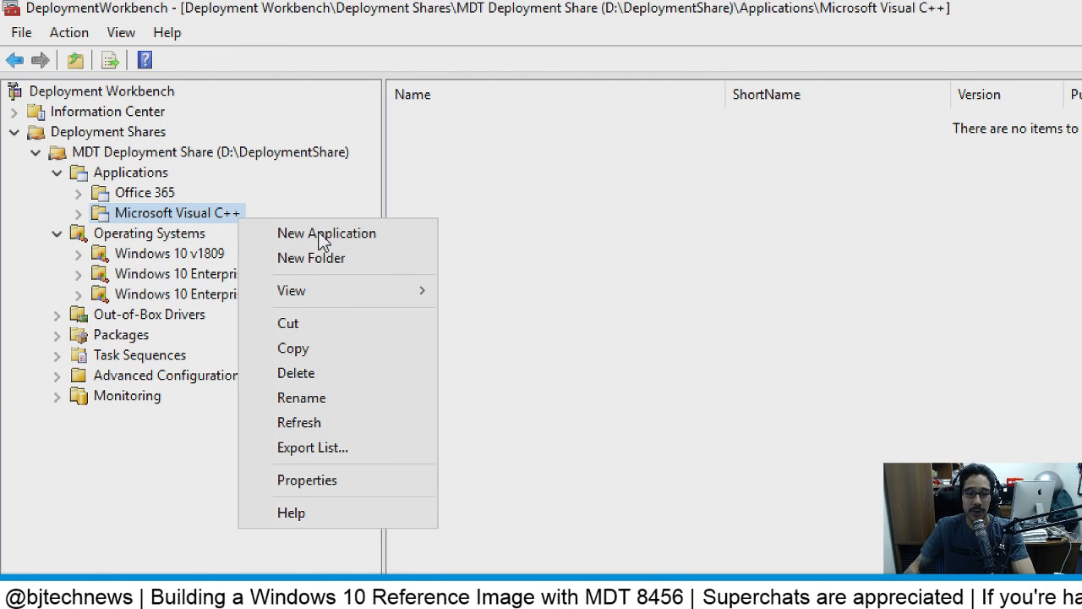
pyautogui.click(340, 235)
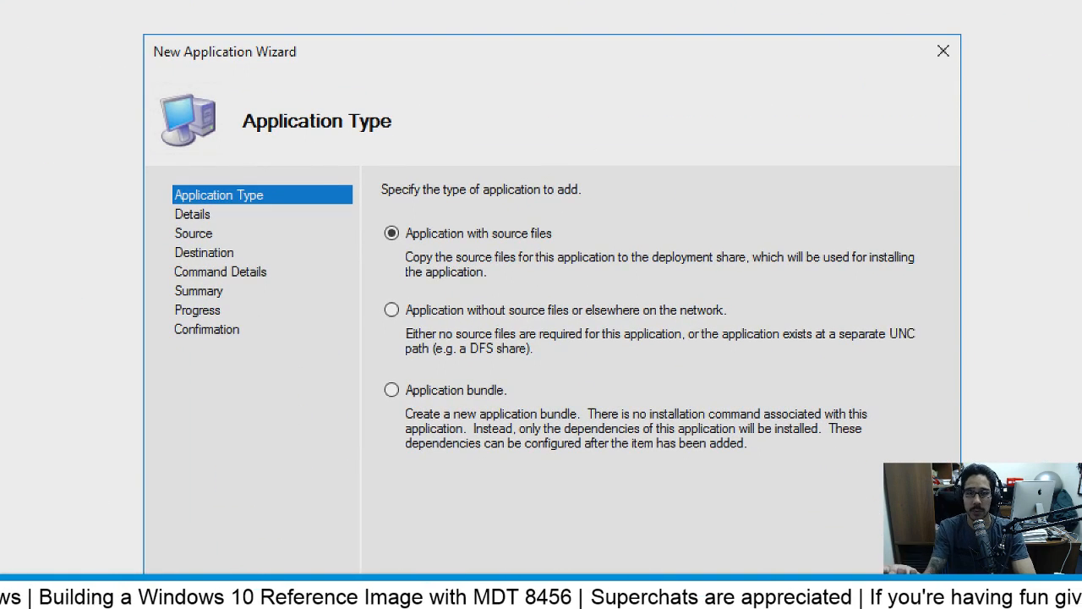
pyautogui.press('Return')
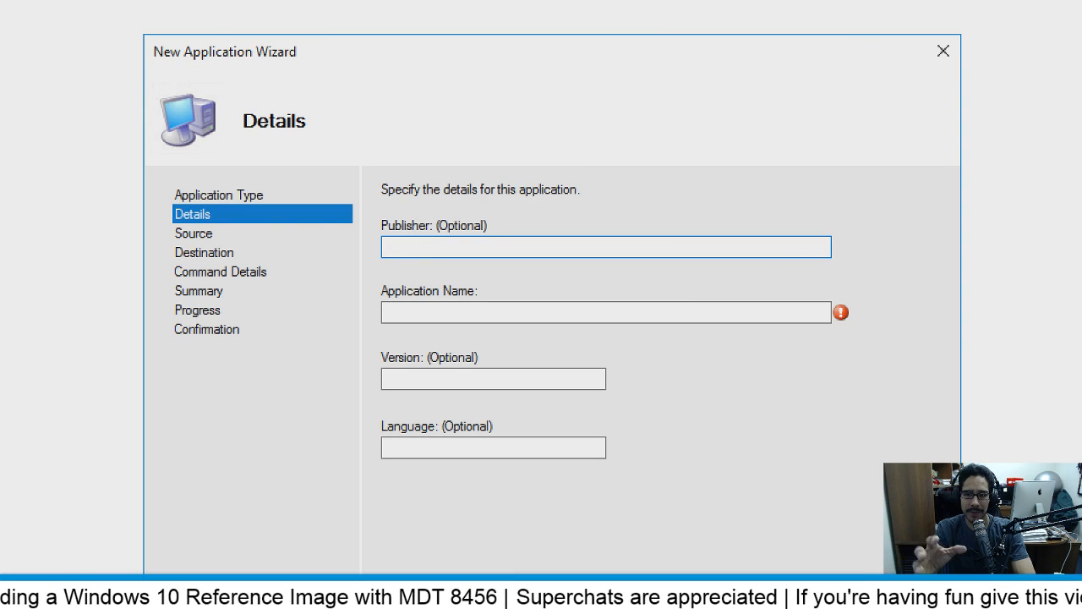
pyautogui.press('Tab')
pyautogui.write('Install - Microsoft Visual C++ - x86-x64')
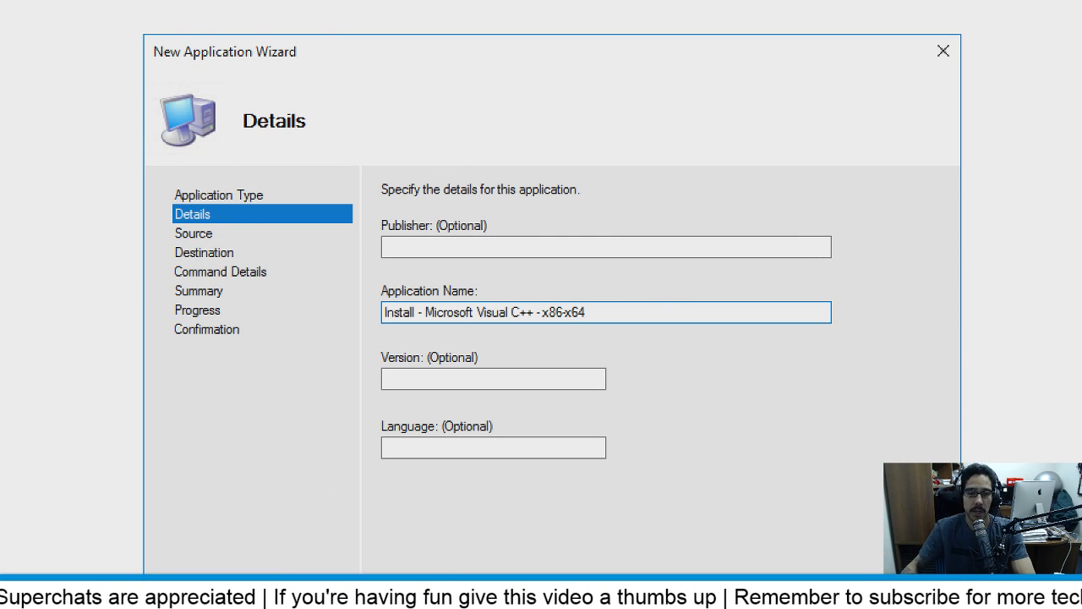
# Set the application's source directory to the Install - Microsoft Visual C++ - x86-x64 folder inside Reference Windows 10 Image Files (MDT 8450)
pyautogui.press('Return')
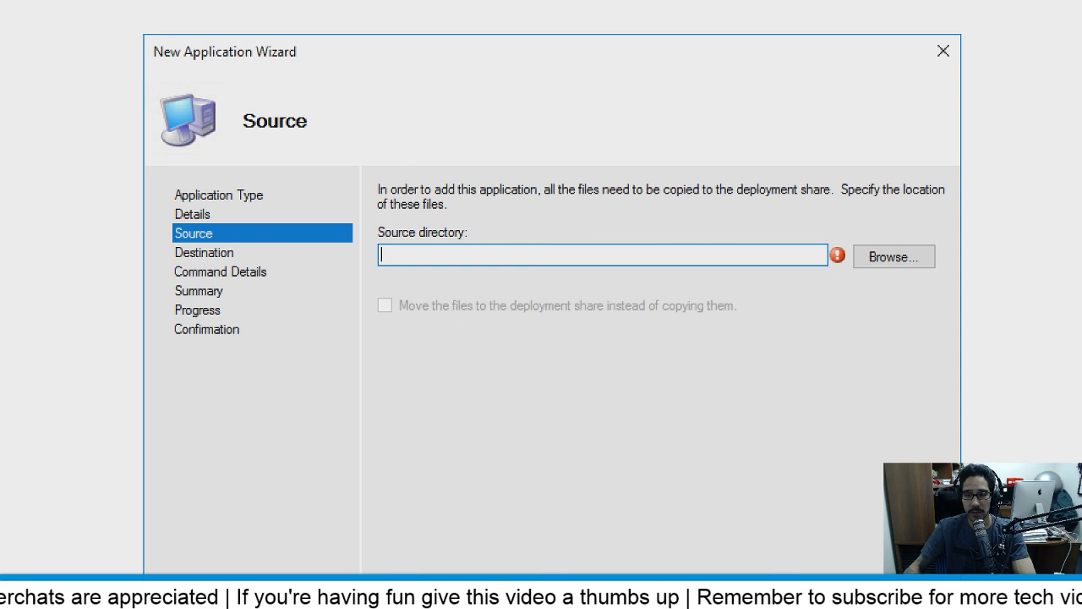
pyautogui.press('Tab')
pyautogui.press('Return')
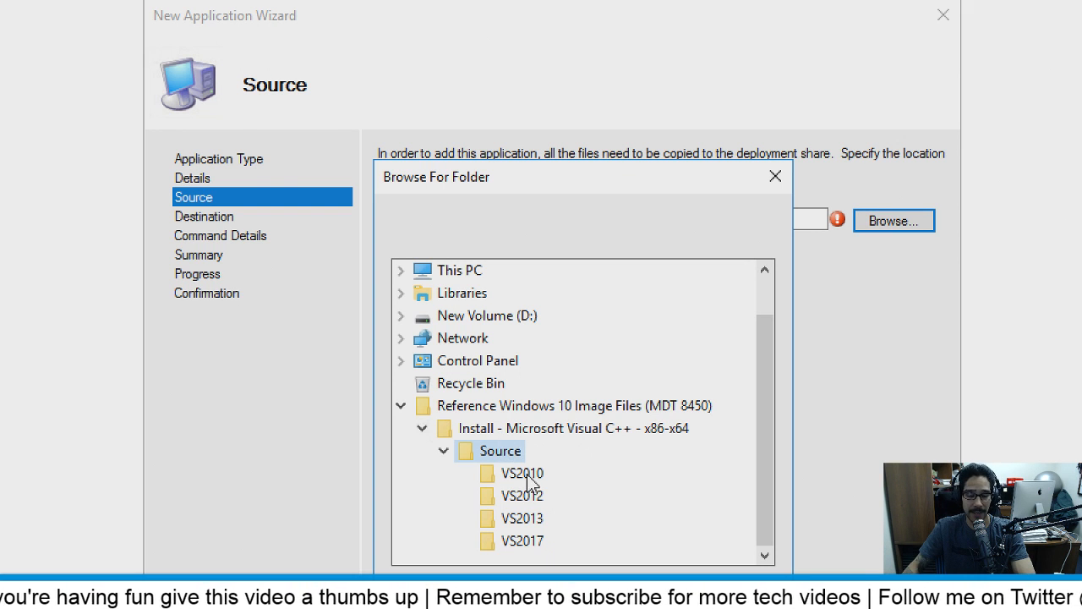
pyautogui.click(639, 541)
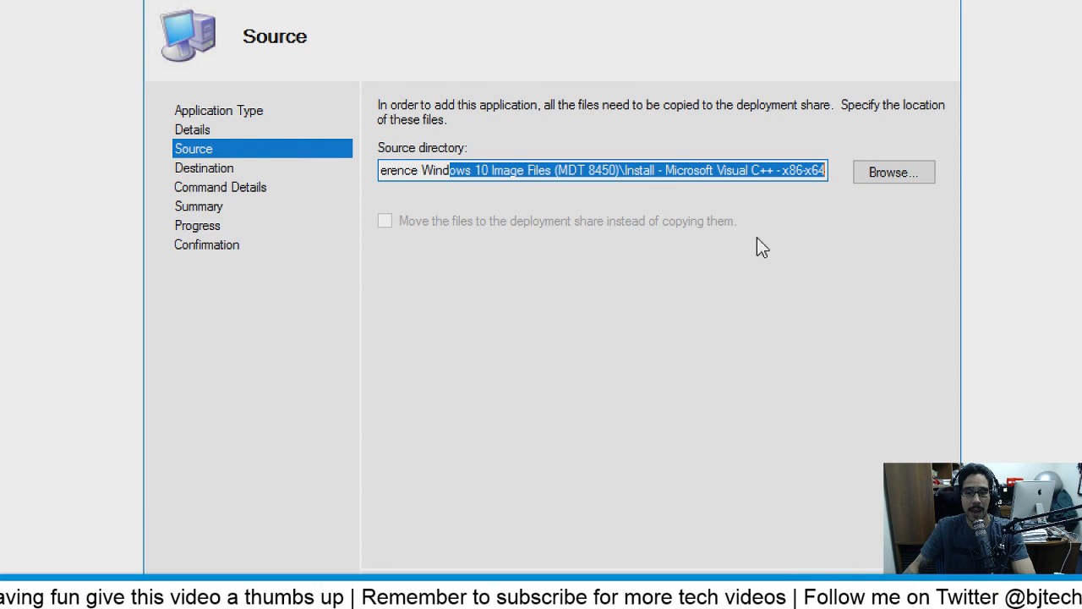
pyautogui.press('Return')
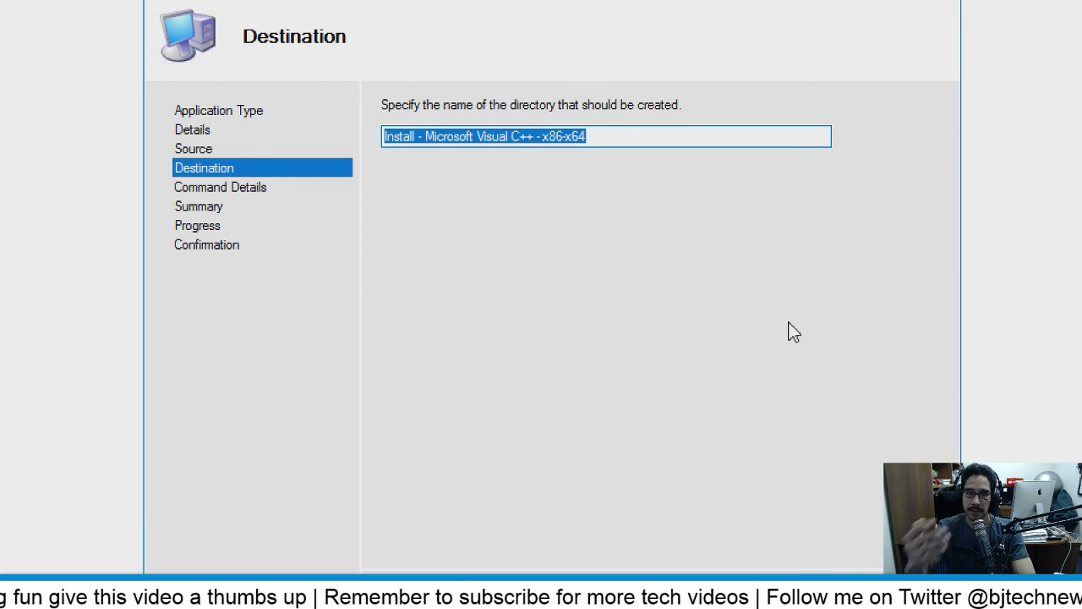
# Keep the default destination directory, set the command line to "cscript Install-MicrosoftVisualC++x86x64", and finish importing the Visual C++ application
pyautogui.press('Return')
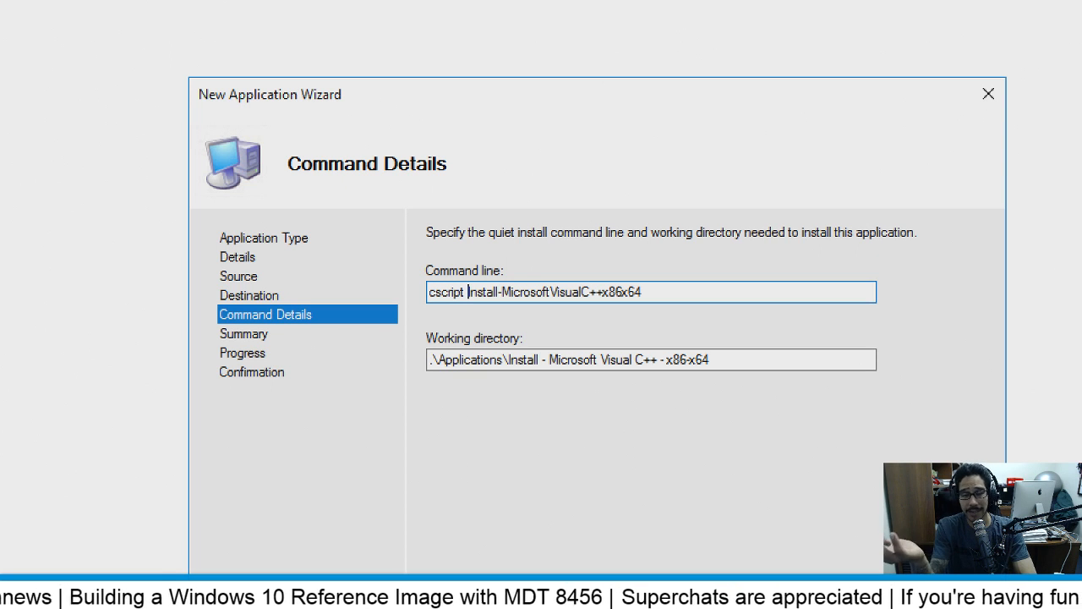
pyautogui.press('Return')
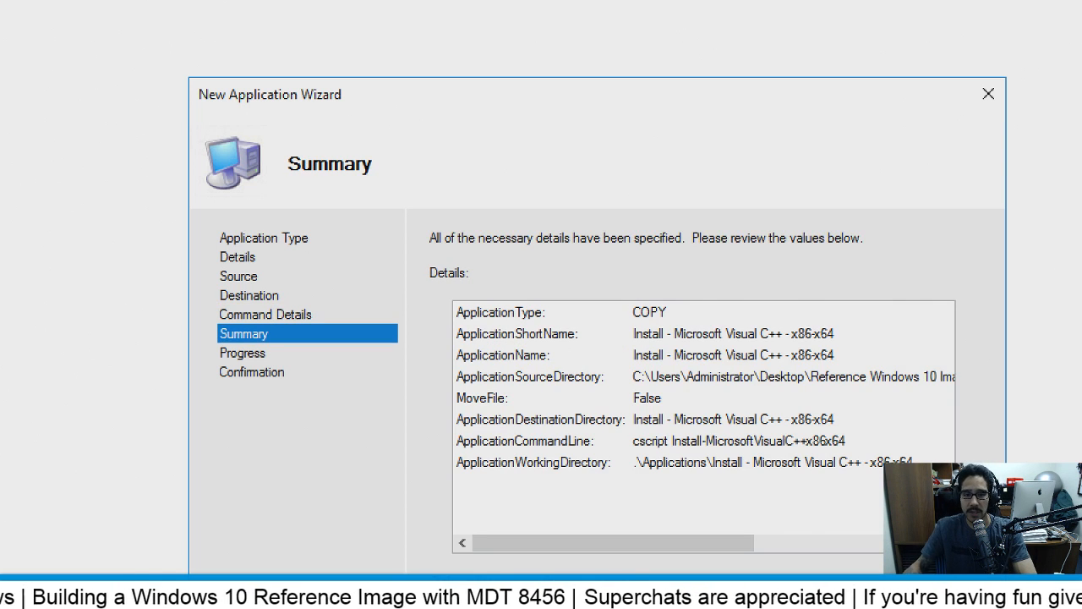
pyautogui.press('Return')
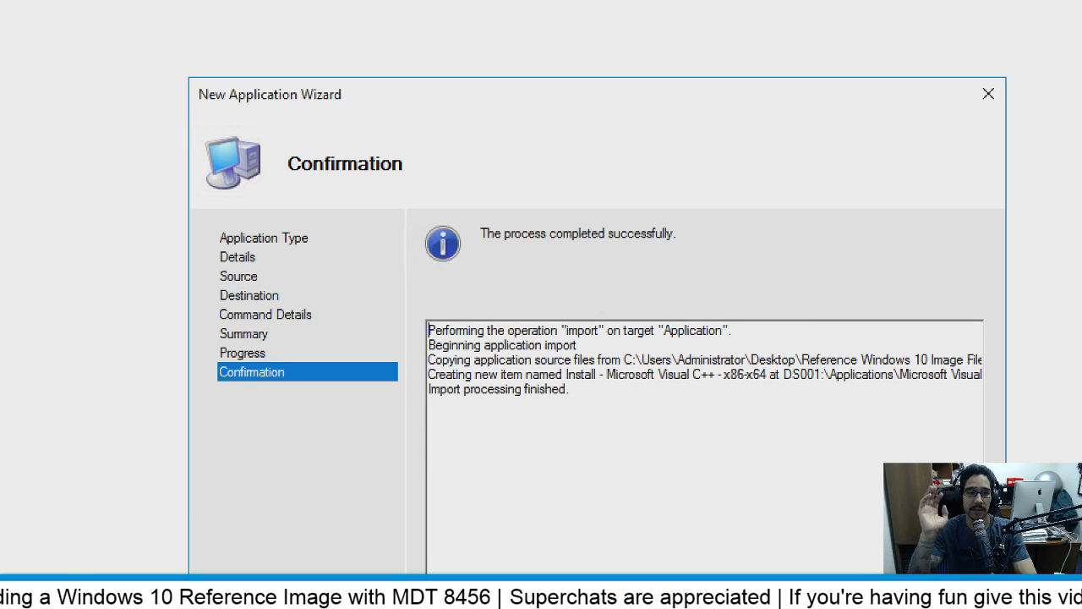
pyautogui.press('Return')
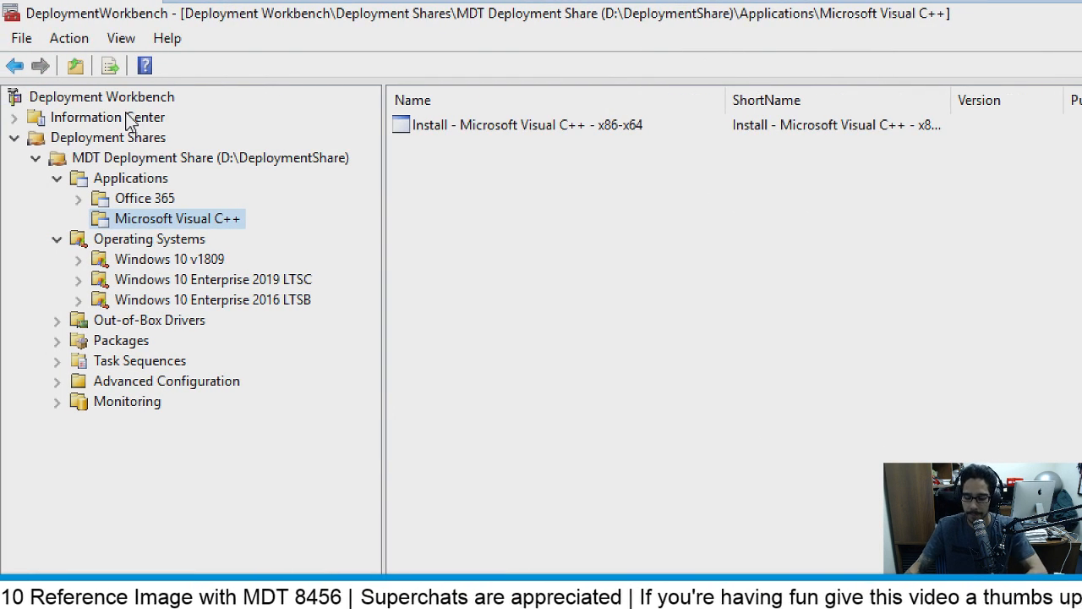
# Check the Action-CleanWSUSConfig source folder and create a folder named Clean WSUS Config under the deployment share's Applications
pyautogui.hotkey('alt', 'Tab')
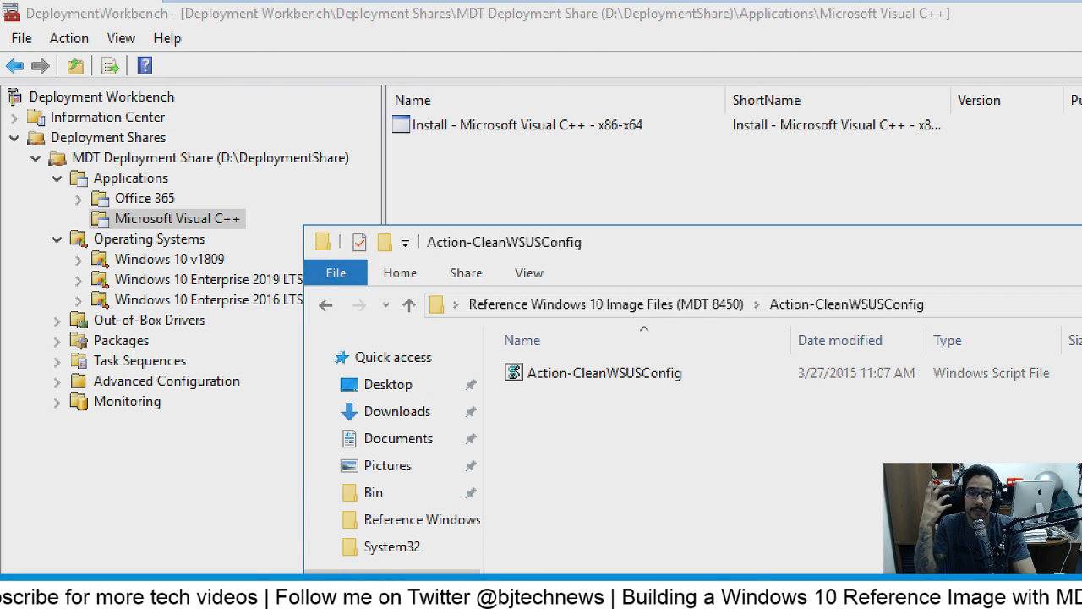
pyautogui.rightClick(150, 179)
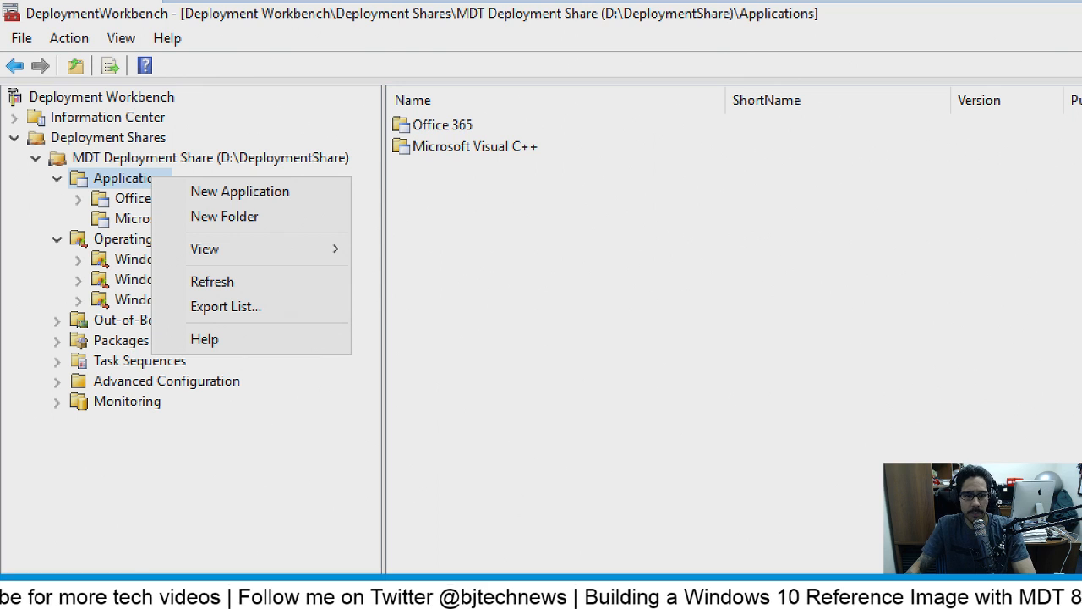
pyautogui.click(223, 216)
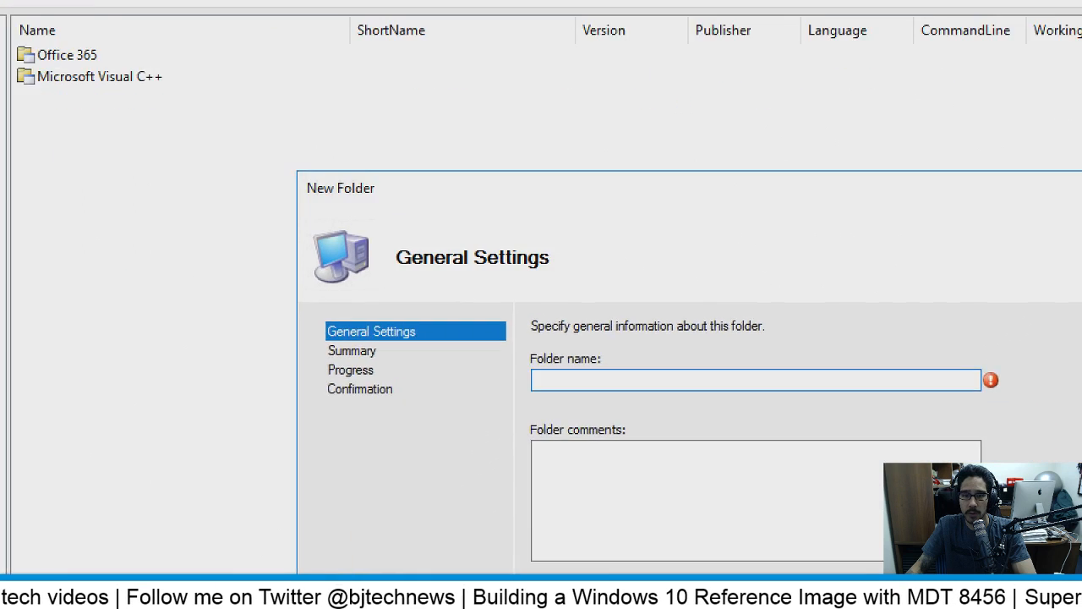
pyautogui.write('Clean WSUS Config')
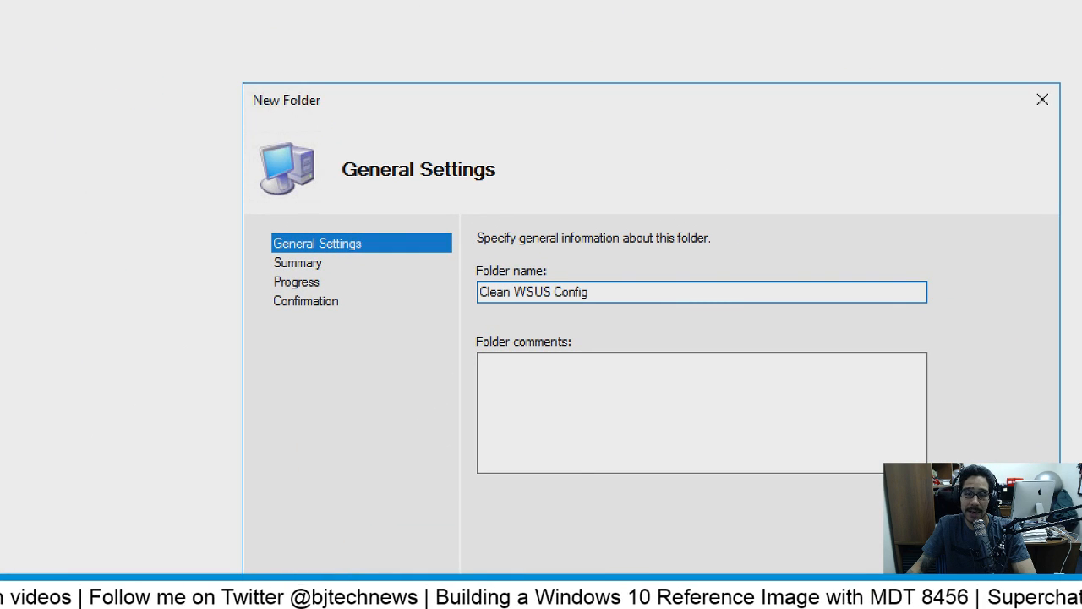
pyautogui.press('Return')
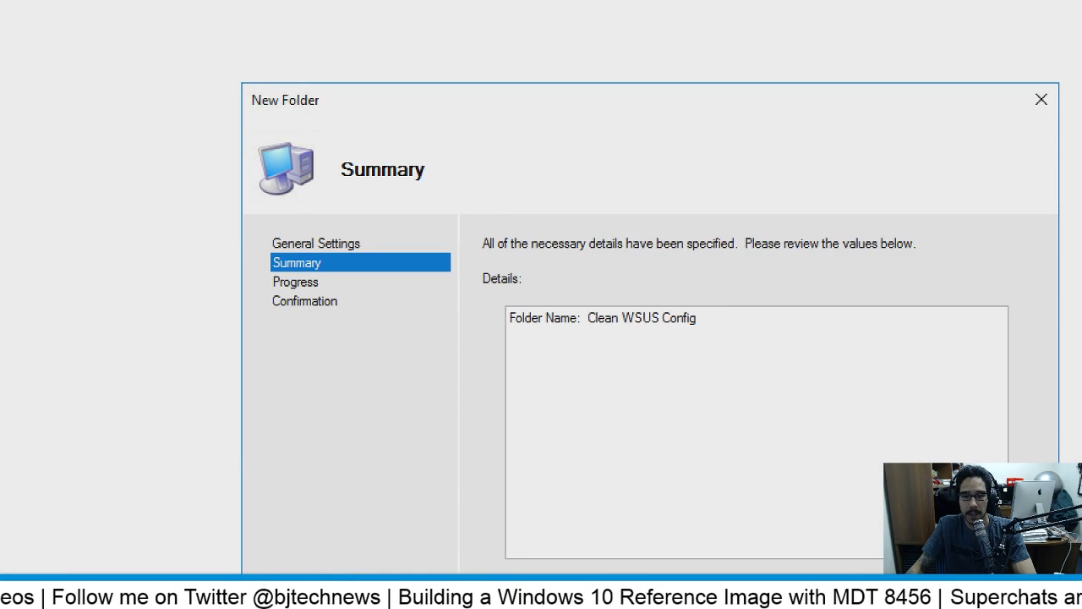
pyautogui.press('Return')
pyautogui.press('Return')
# Start a new application with source files in the Clean WSUS Config folder, naming it "Action - Clean WSUS Config"
pyautogui.rightClick(50, 12)
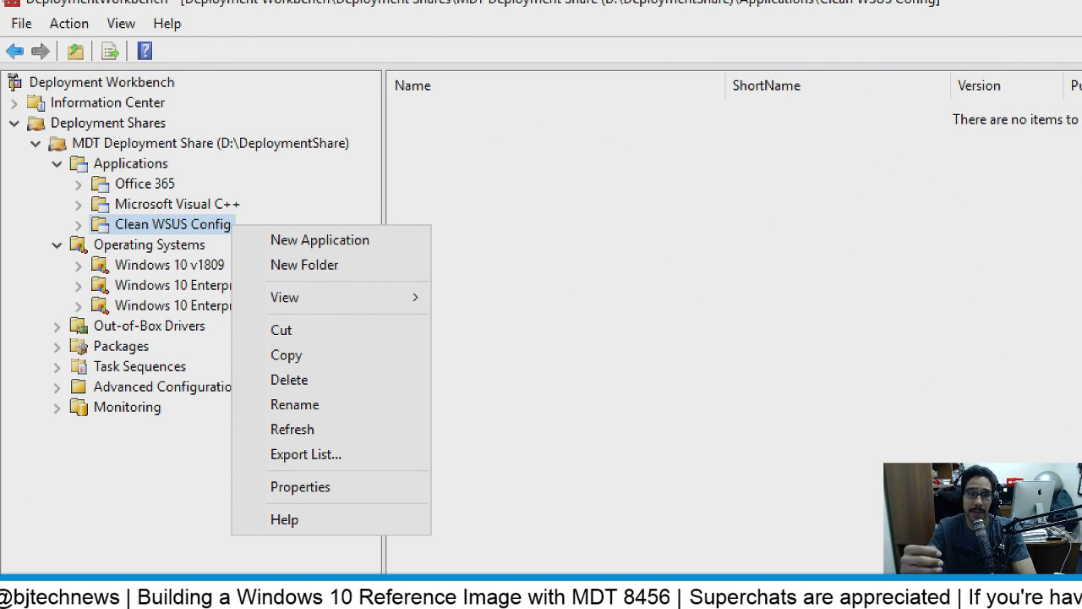
pyautogui.click(320, 240)
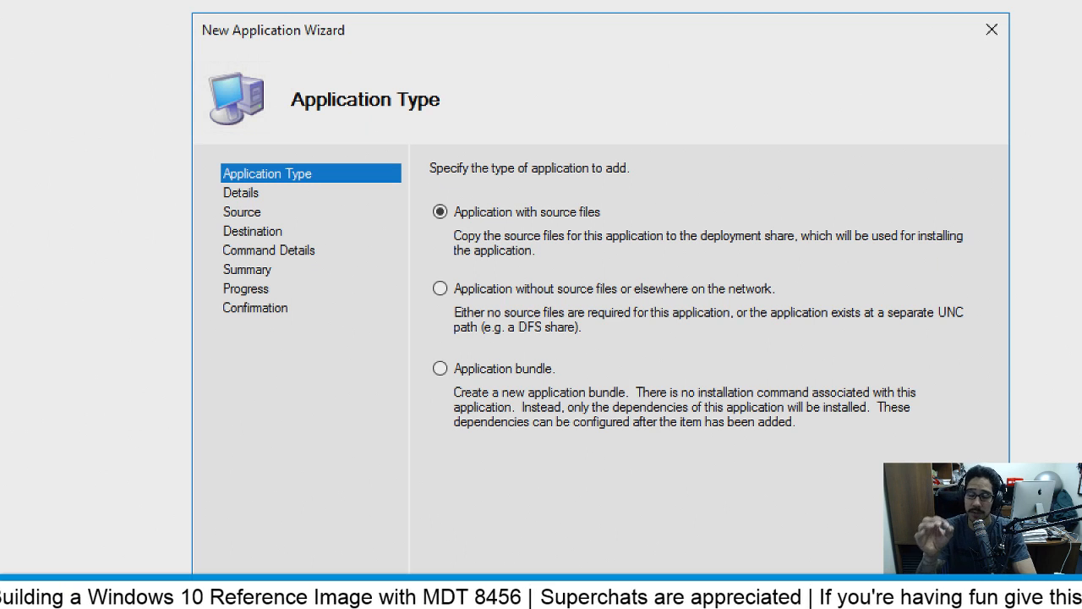
pyautogui.press('Return')
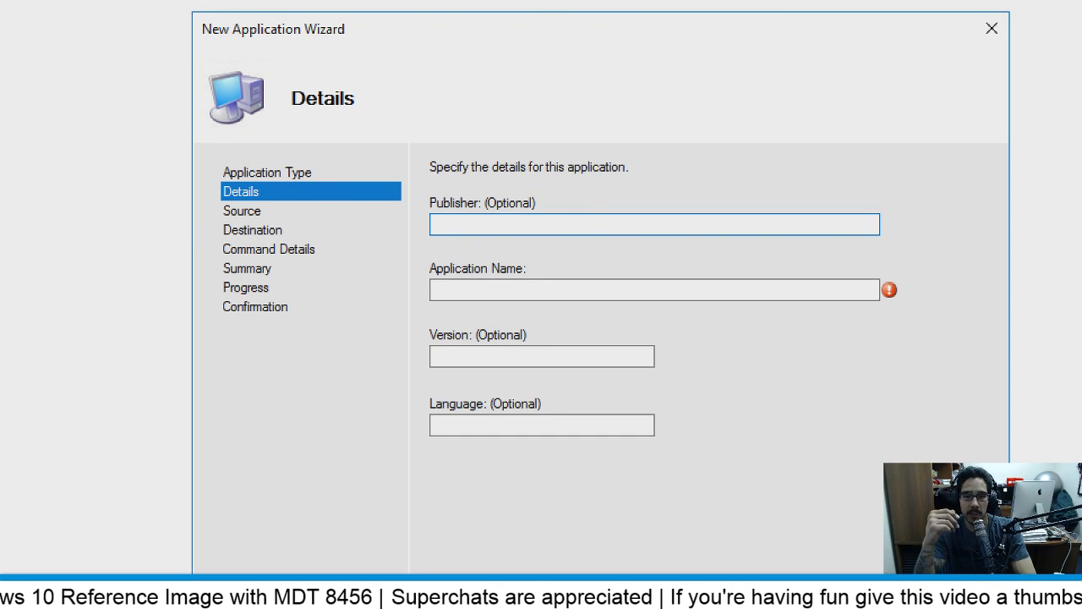
pyautogui.press('Tab')
pyautogui.write('Action - Clean WSUS Config')
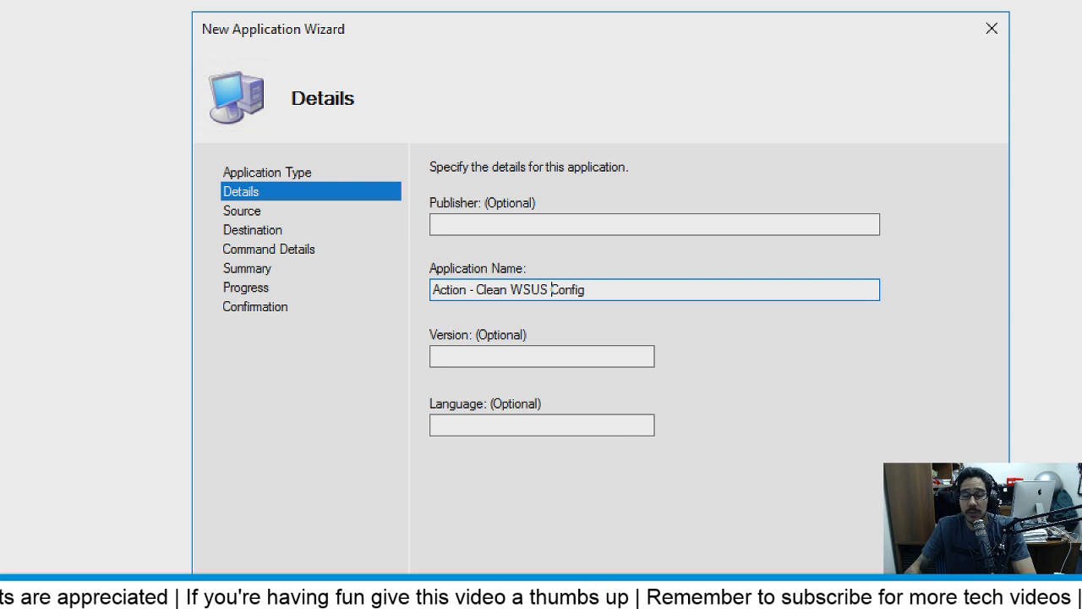
pyautogui.press('Return')
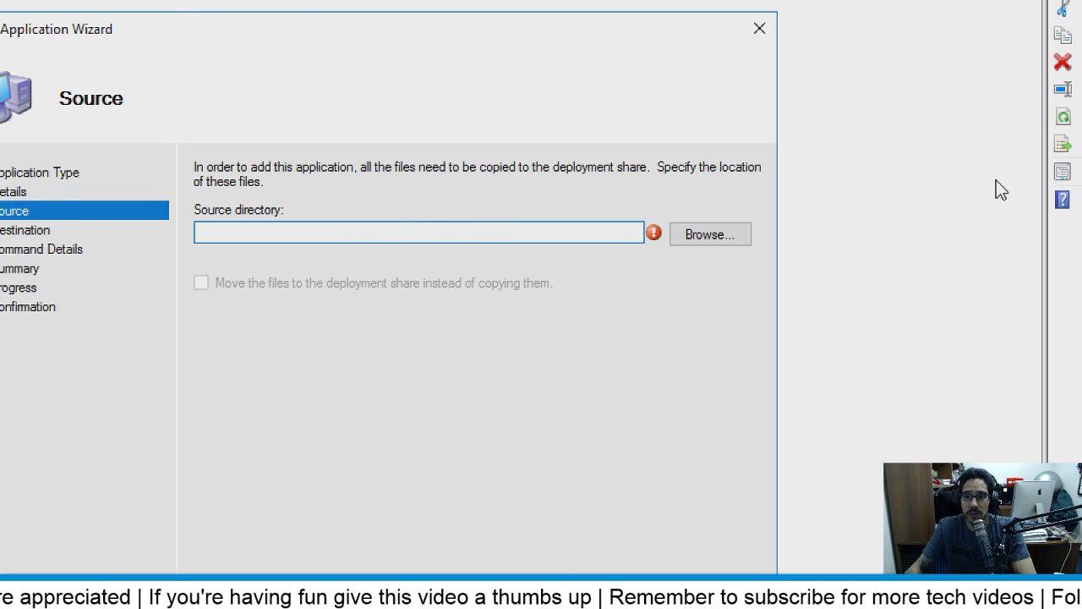
# Set the source directory to Action-CleanWSUSConfig inside Reference Windows 10 Image Files (MDT 8450) and keep the default destination directory
pyautogui.click(941, 234)
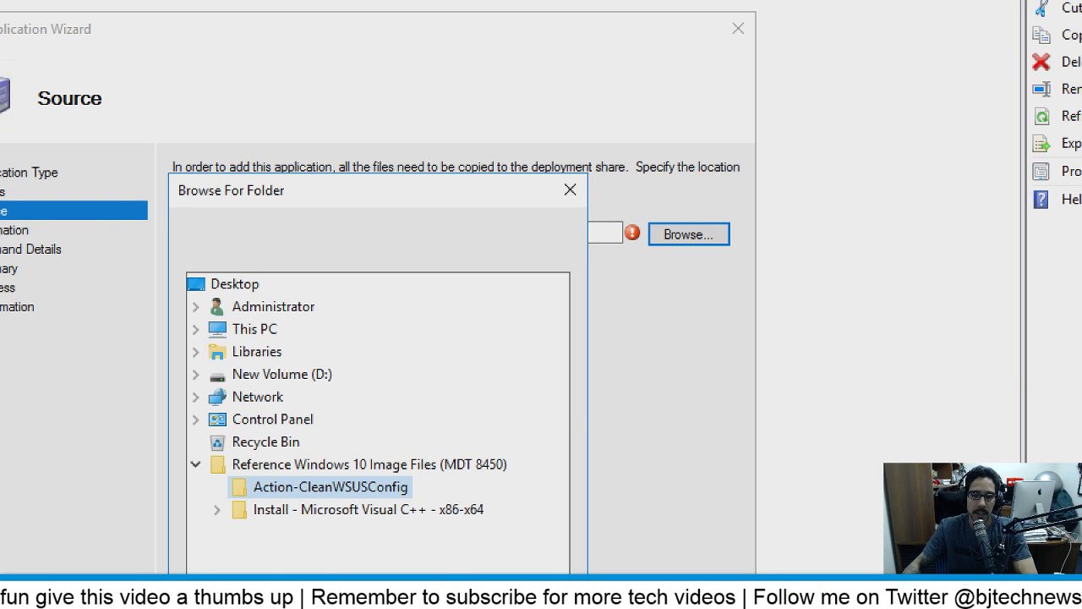
pyautogui.press('Return')
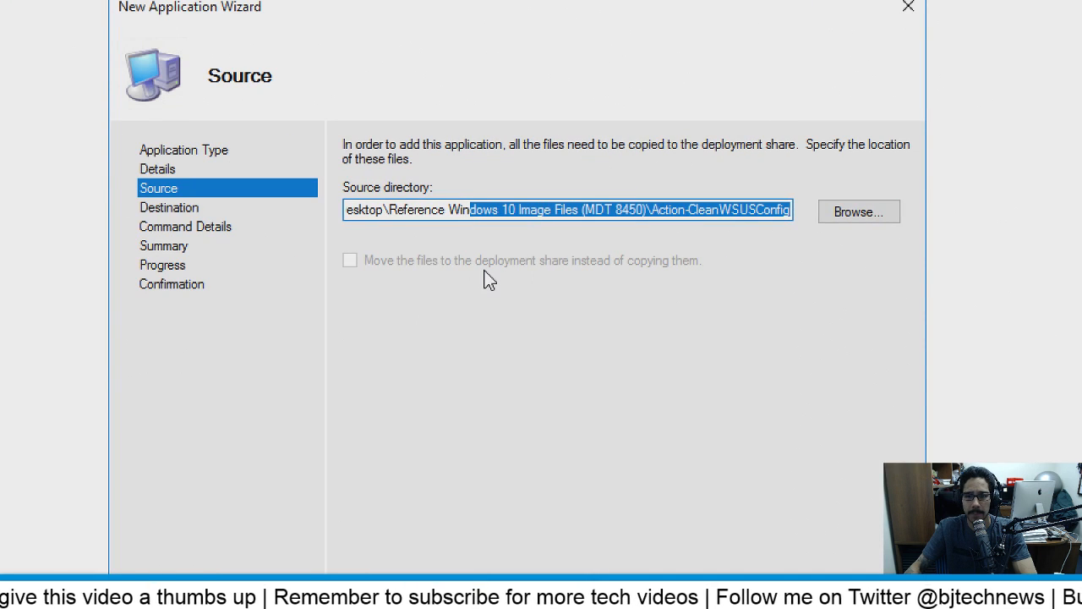
pyautogui.press('Return')
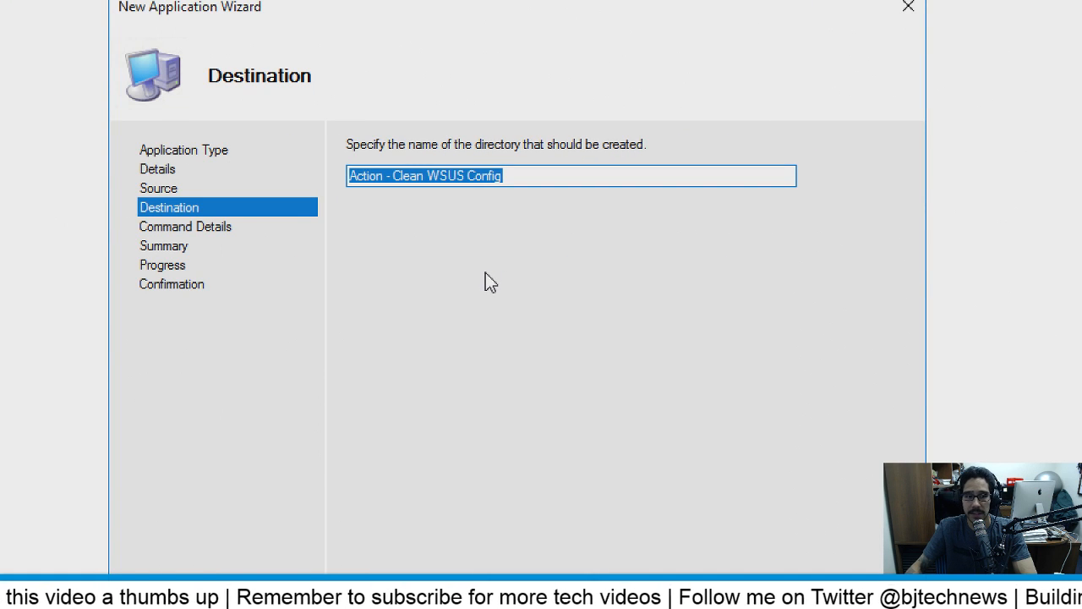
pyautogui.press('Return')
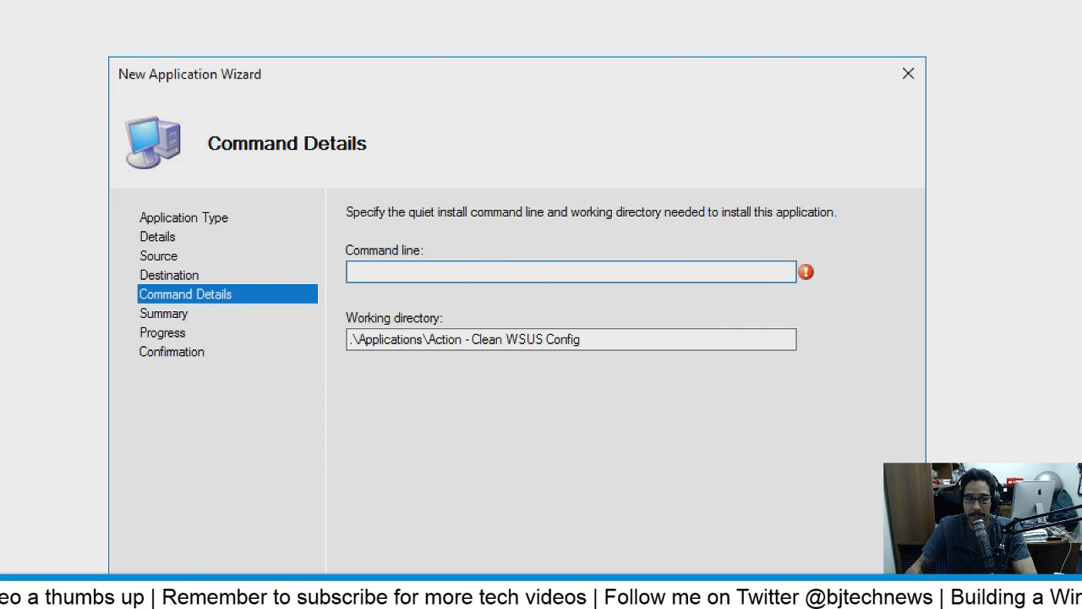
# Set the command line to "cscript Action-CleanWSUSConfig.wsf" and finish importing the Clean WSUS Config application
pyautogui.write('cscript Action-CleanWSUSConfig.wsf')
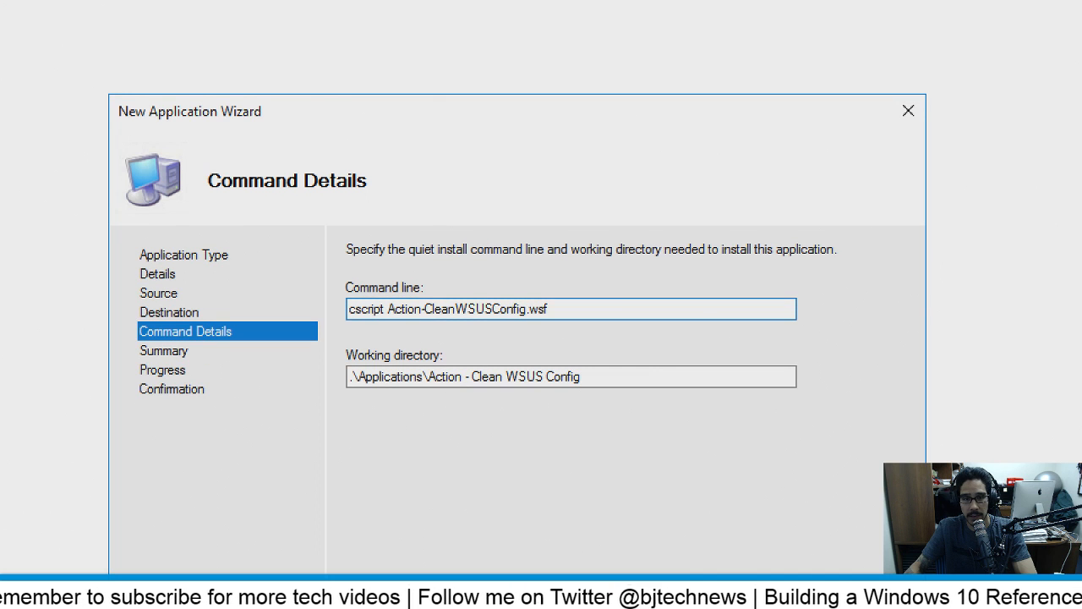
pyautogui.press('Return')
pyautogui.press('Return')
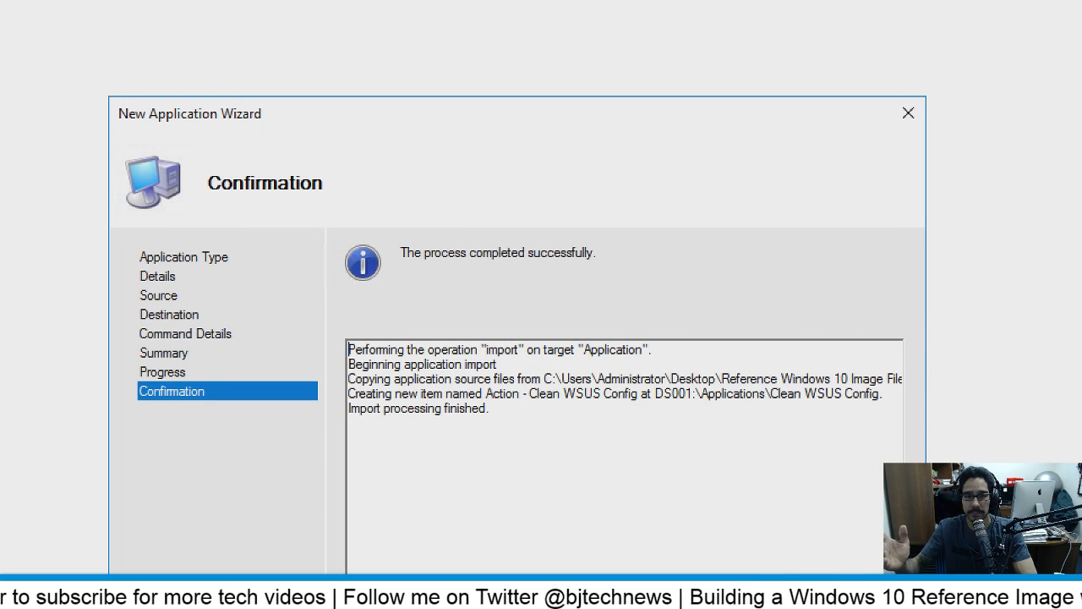
pyautogui.press('Return')
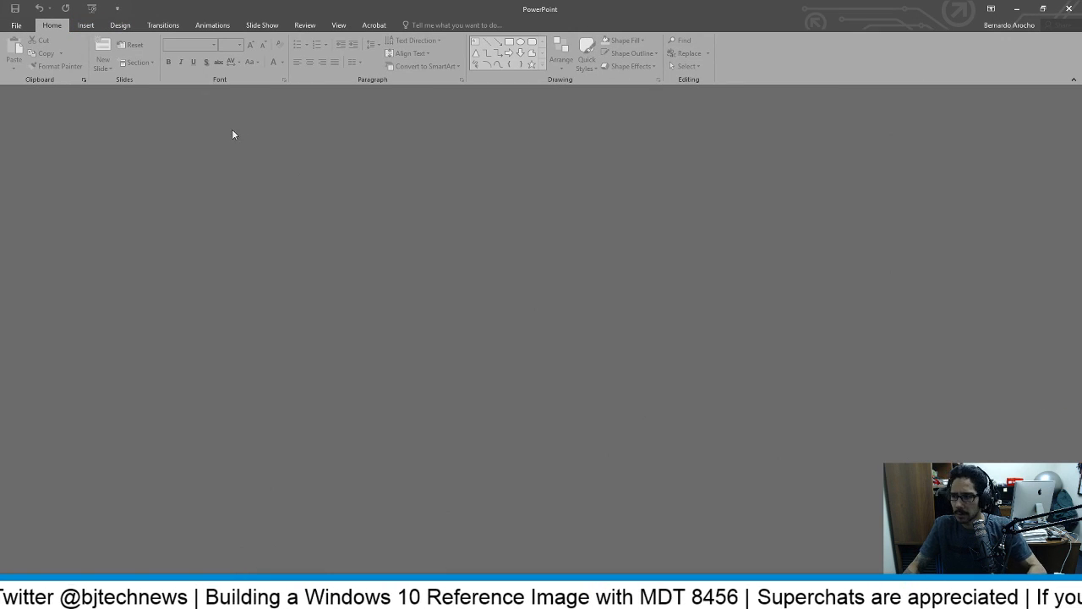
# Switch to PowerPoint, open the presentation "Building a Windows 10 v1809 Reference Image with.pptx" and resume at slide 50
pyautogui.click(17, 27)
pyautogui.click(309, 119)
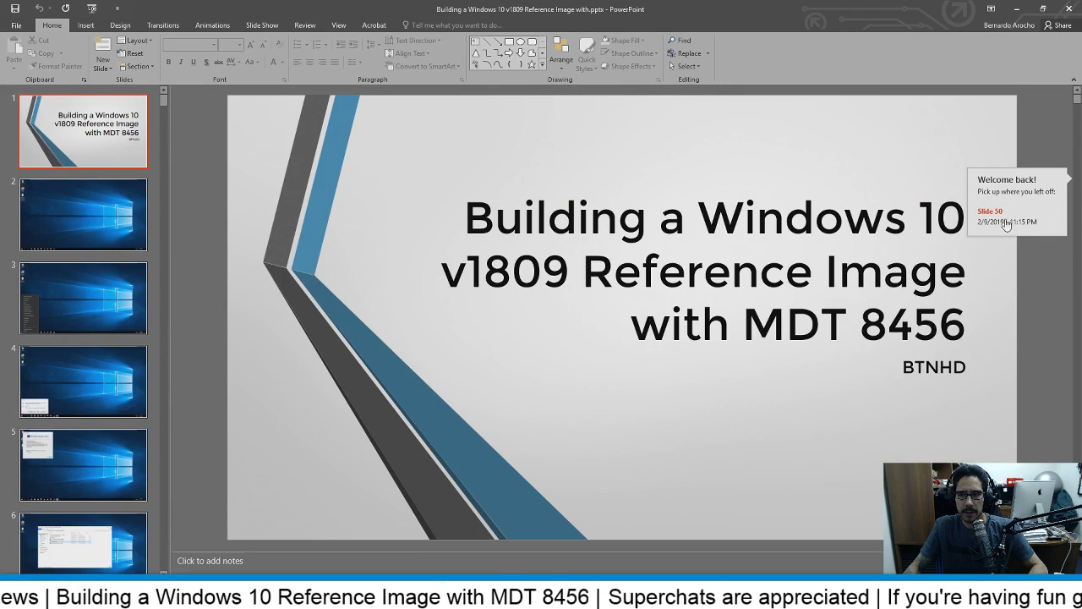
pyautogui.click(972, 210)
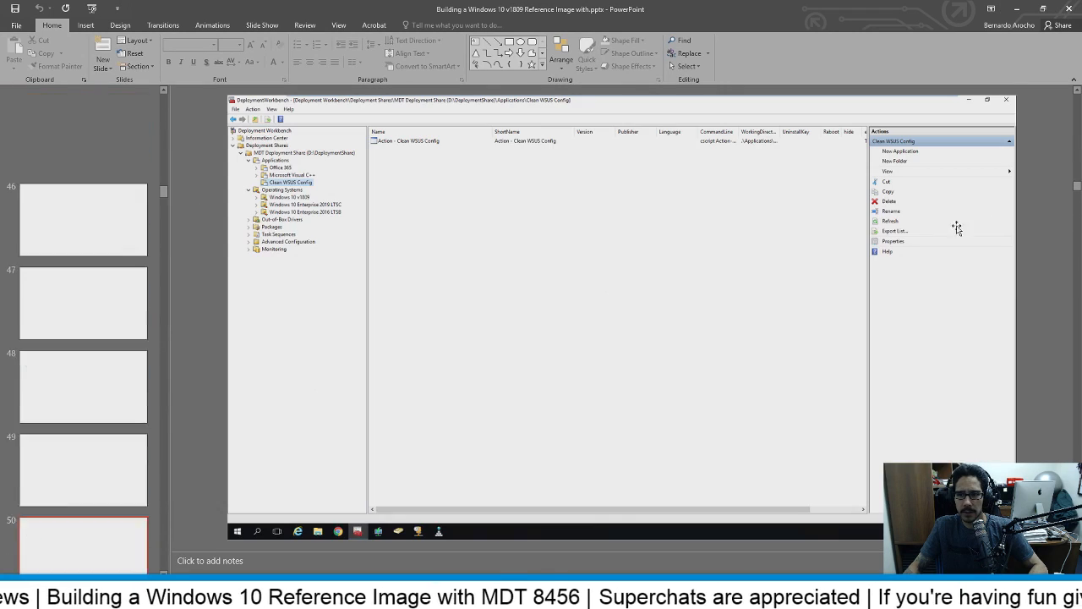
# Minimize the presentation, open the reference image project folder, and inspect the Visual C++ Sources subfolders, including the VS2012 installers
pyautogui.click(1017, 8)
pyautogui.doubleClick(834, 83)
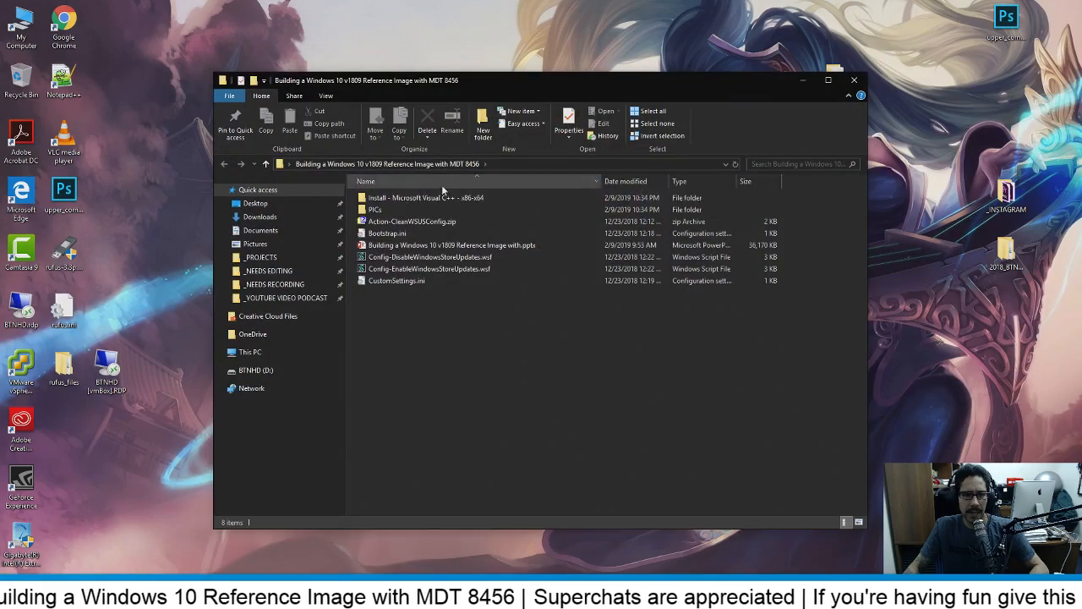
pyautogui.doubleClick(383, 199)
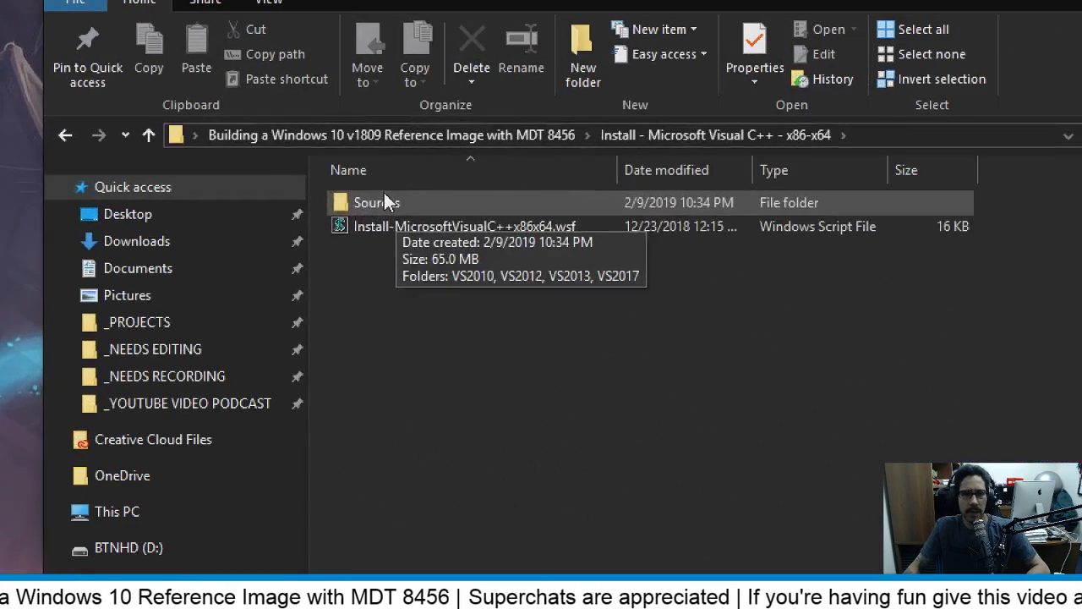
pyautogui.doubleClick(380, 198)
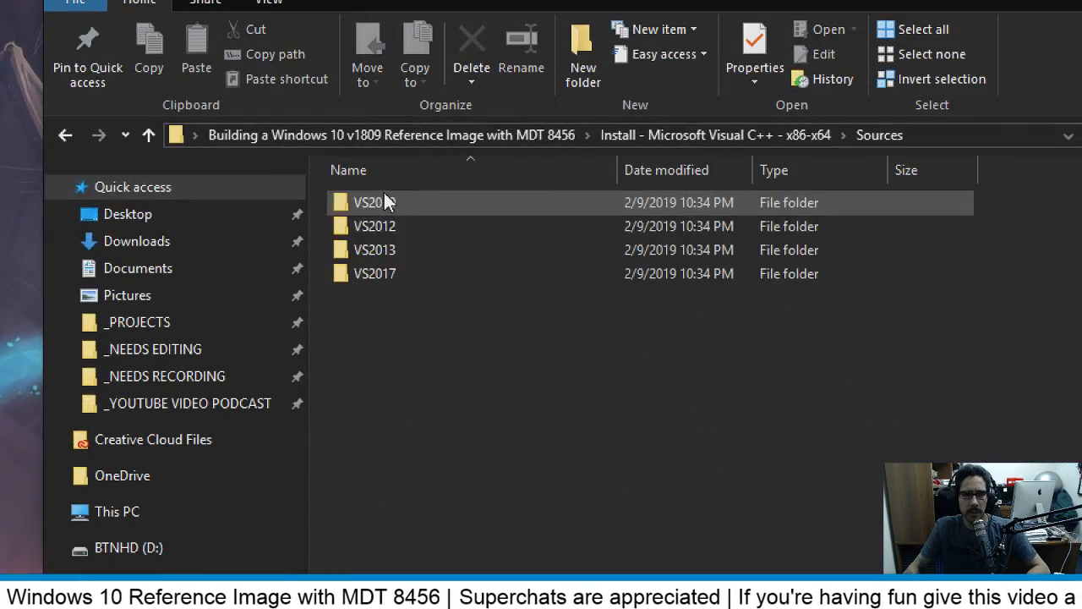
pyautogui.click(384, 199)
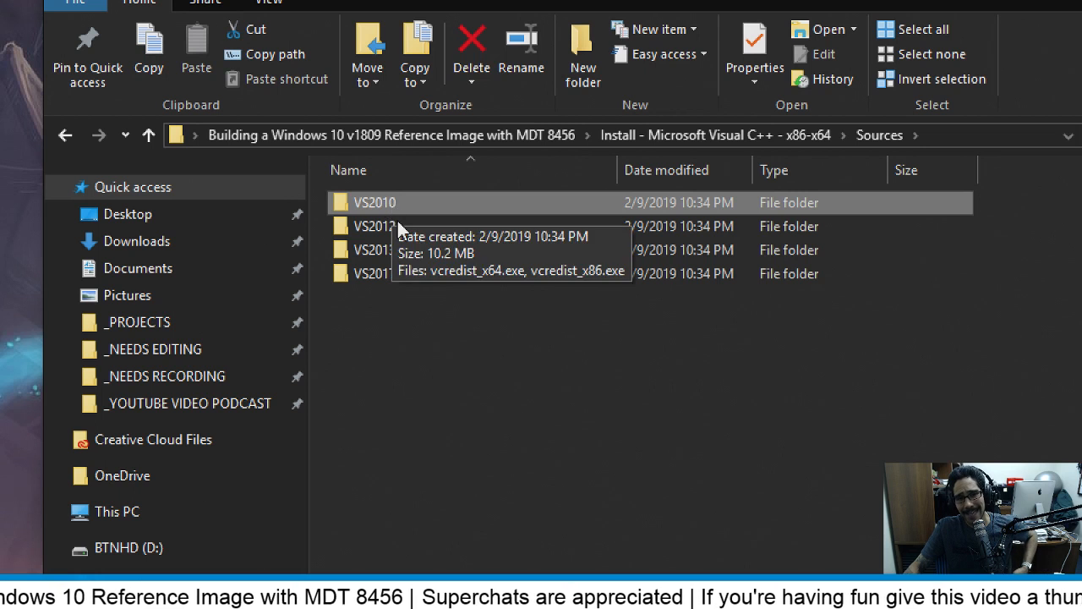
pyautogui.doubleClick(400, 227)
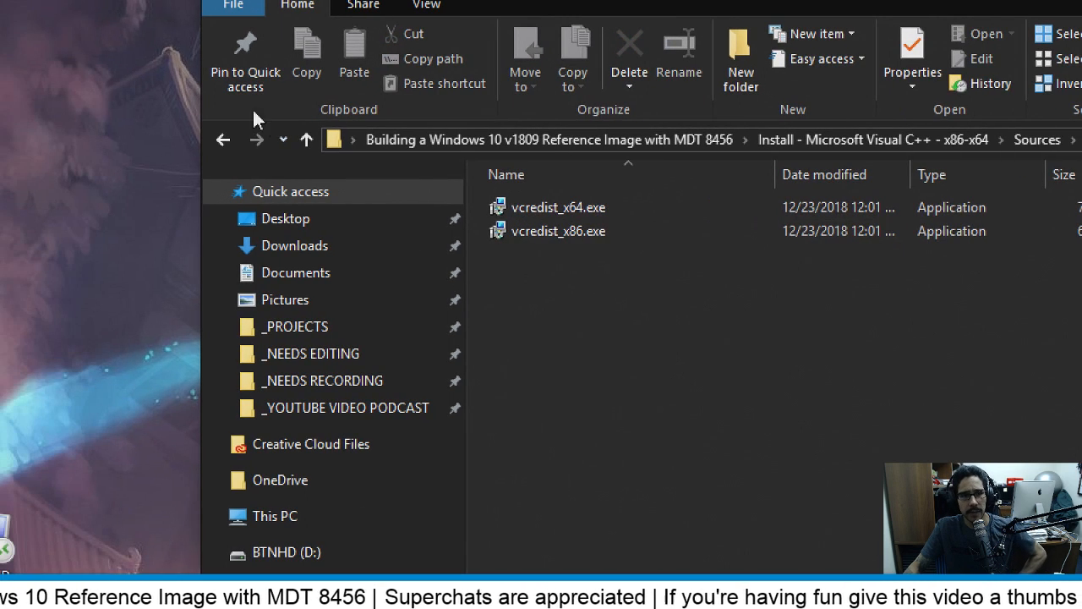
pyautogui.click(228, 138)
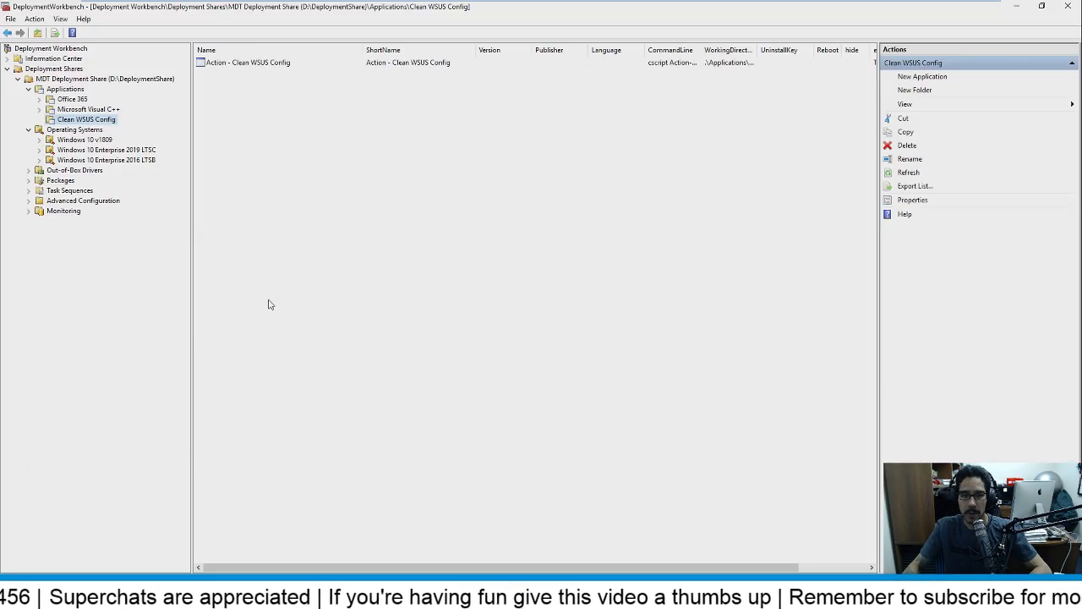
# Create a folder named "Reference Images" under Task Sequences in the MDT Deployment Share
pyautogui.doubleClick(69, 190)
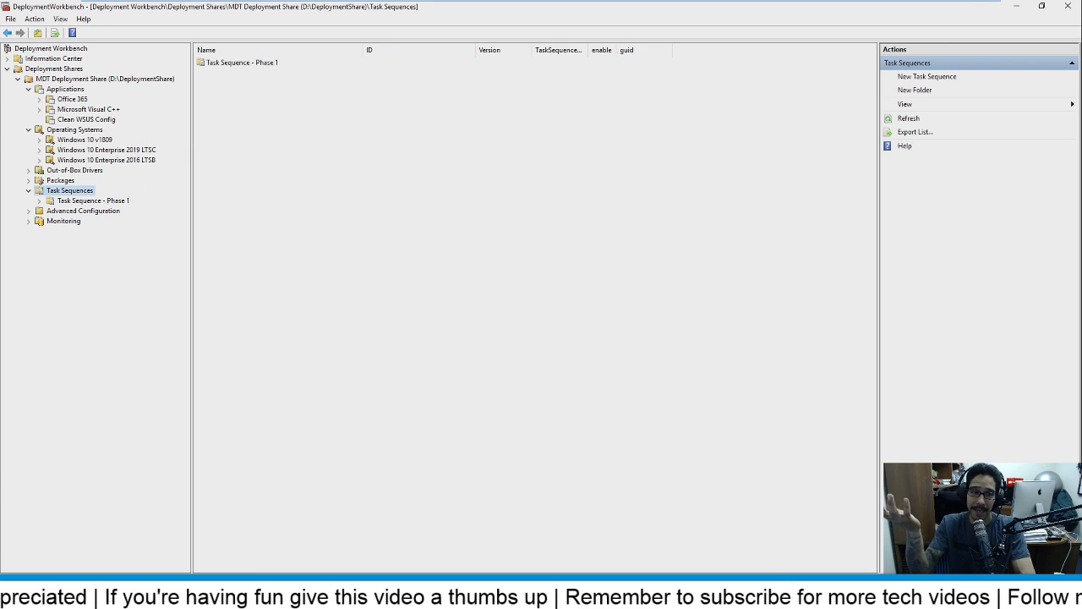
pyautogui.rightClick(88, 191)
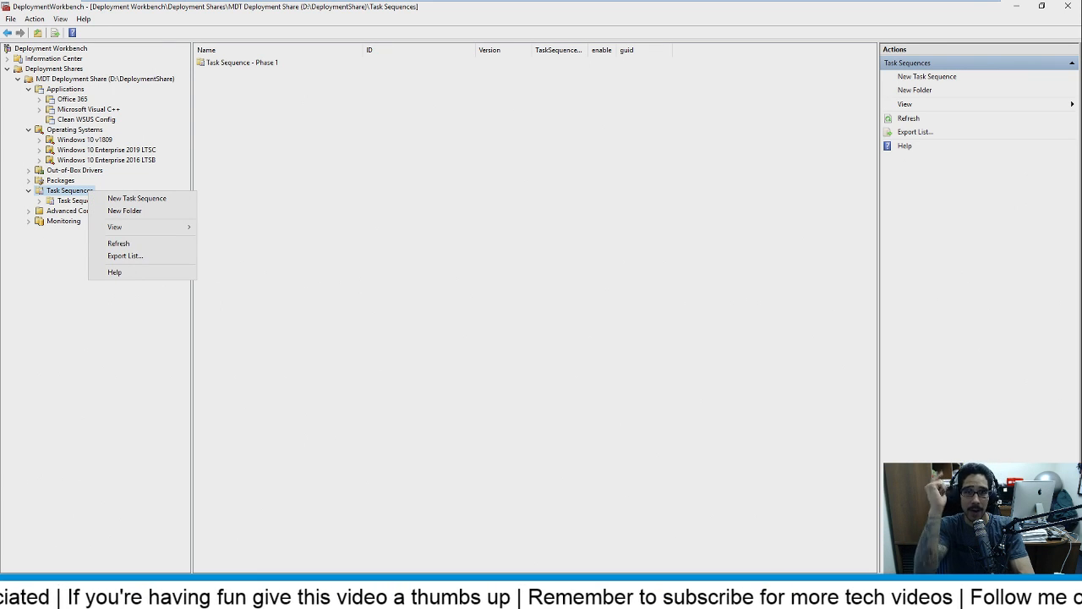
pyautogui.click(125, 210)
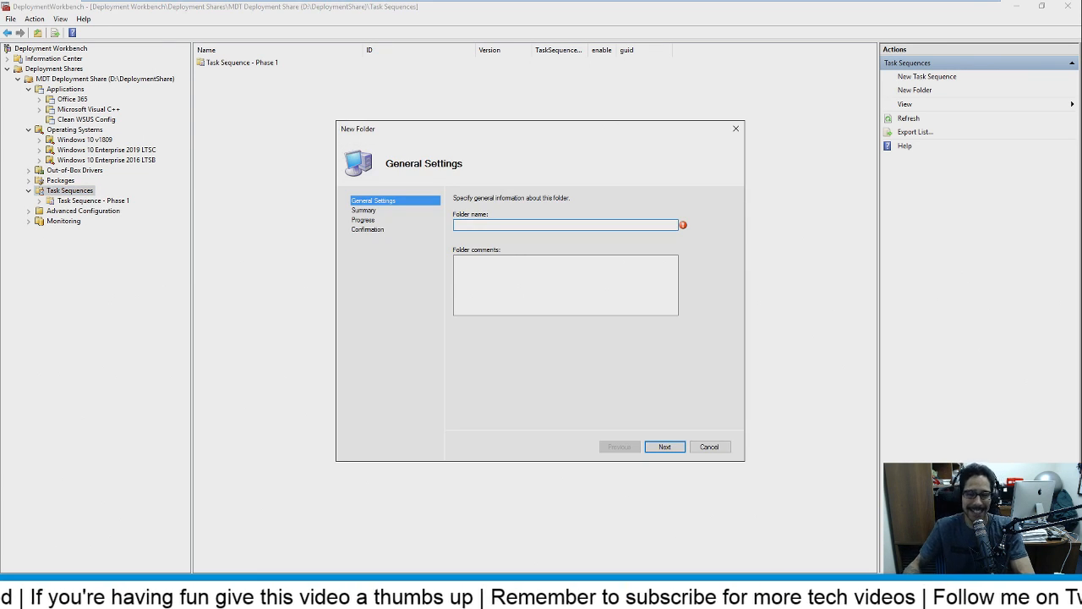
pyautogui.write('Reference Images')
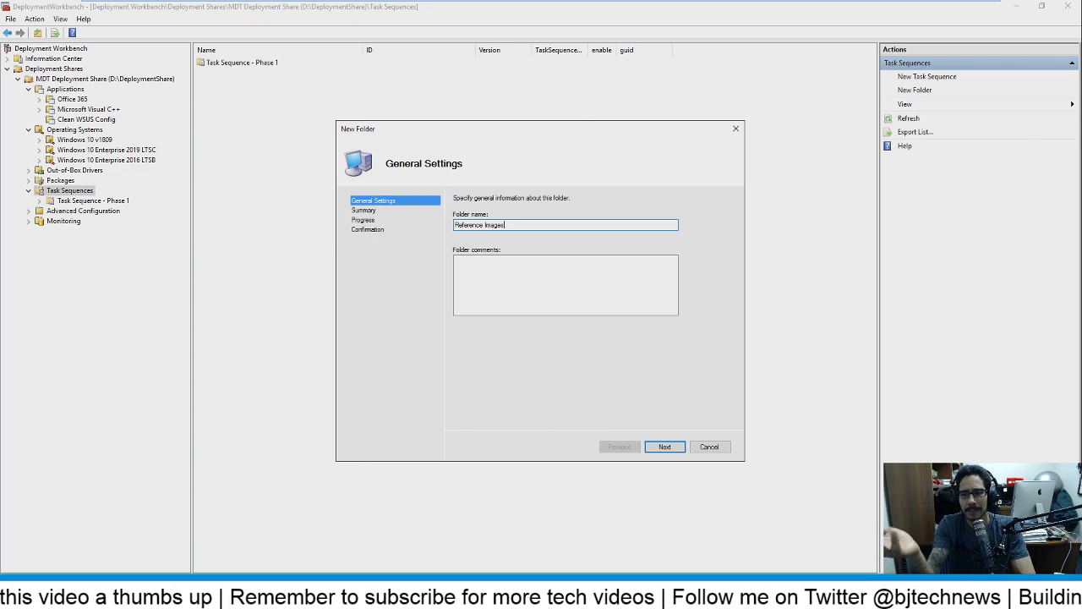
pyautogui.press('Return')
pyautogui.press('Return')
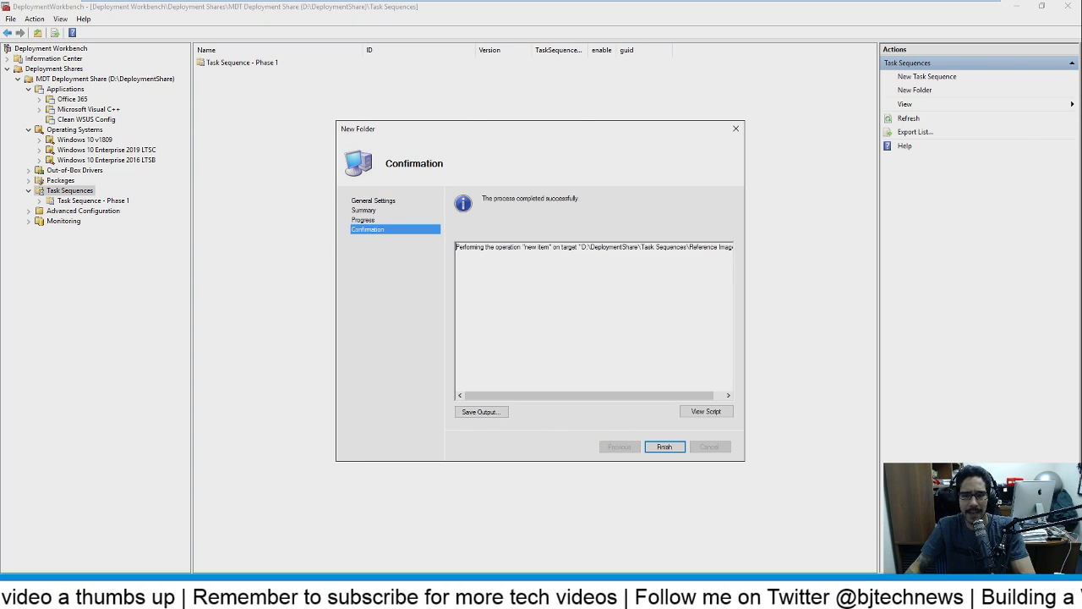
pyautogui.press('Return')
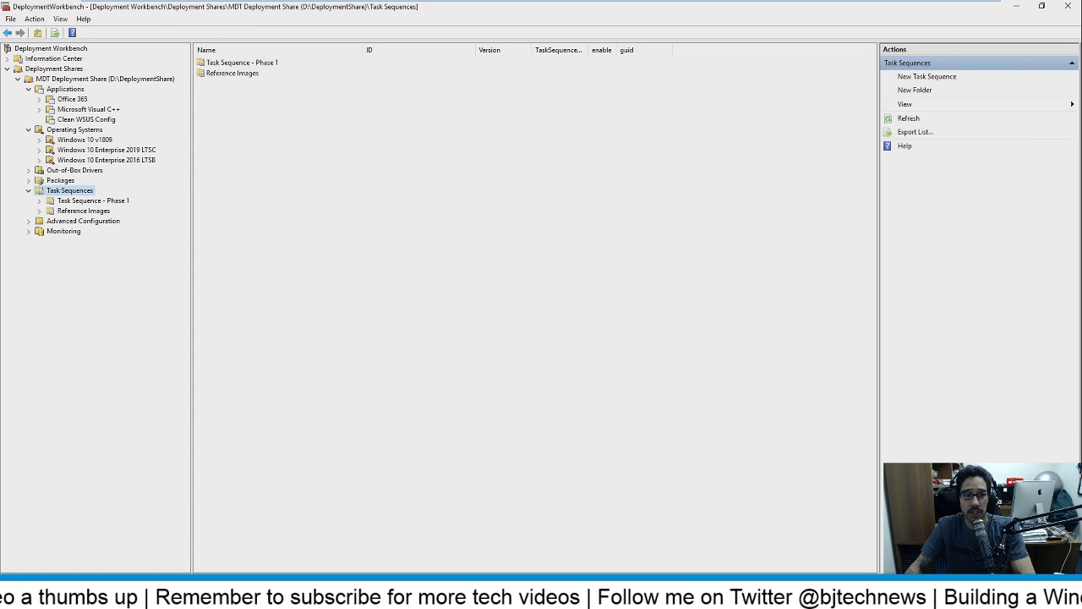
# Start a task sequence in Reference Images with ID REFWIN10-v1809, name "Windows 10 x64 v1809 Reference Image" and the Standard Client Task Sequence template
pyautogui.rightClick(106, 212)
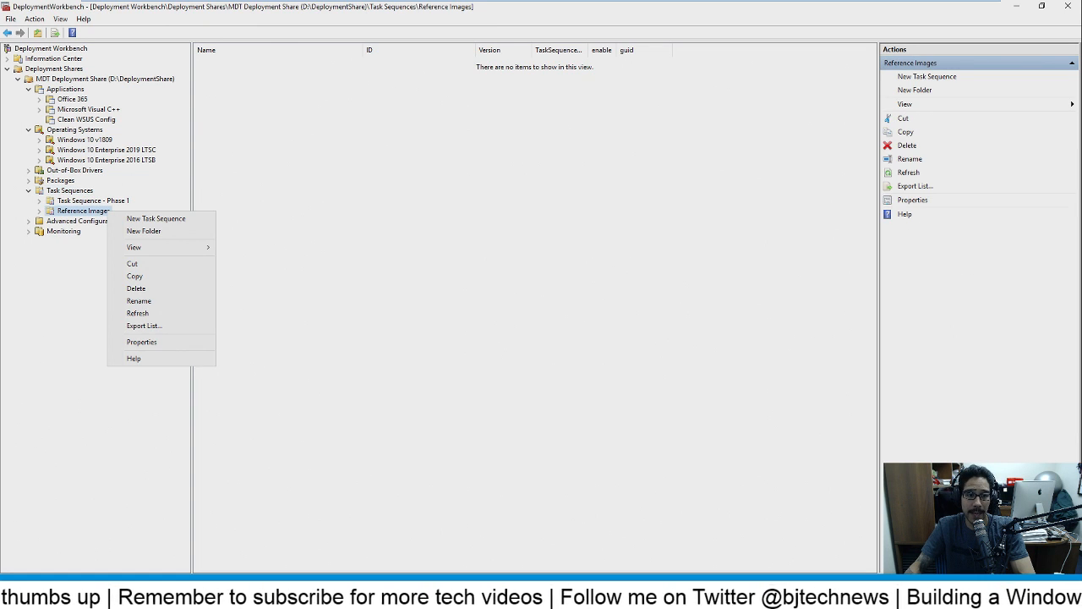
pyautogui.click(155, 218)
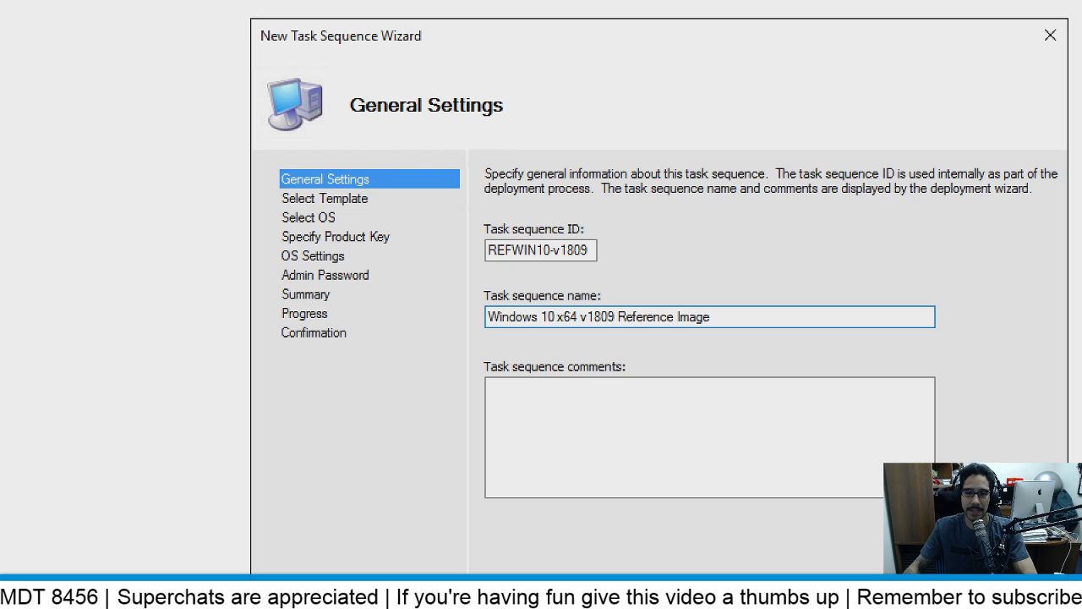
pyautogui.press('Return')
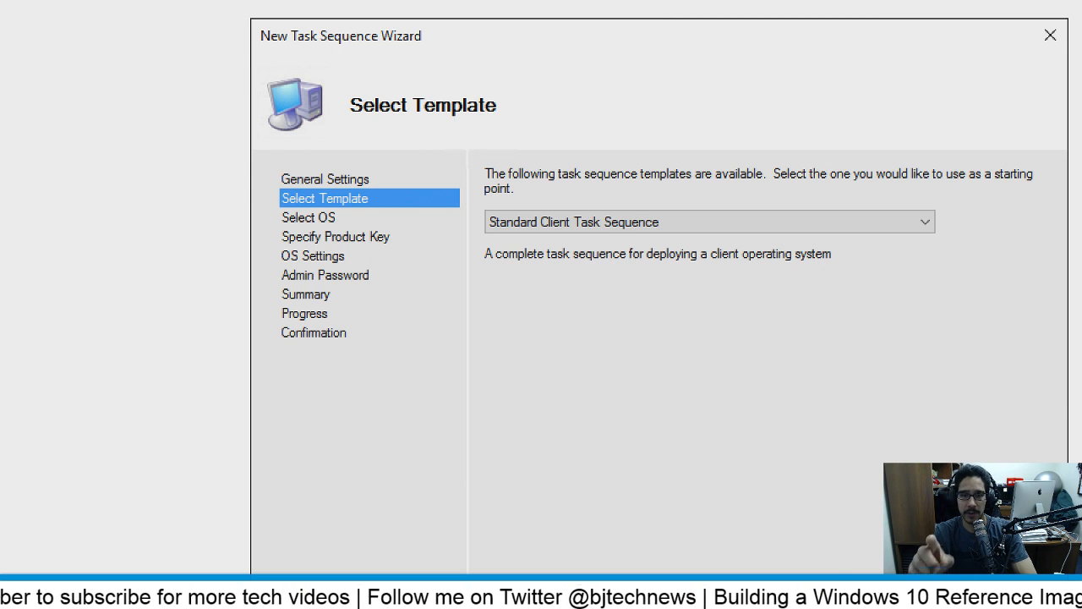
pyautogui.press('Return')
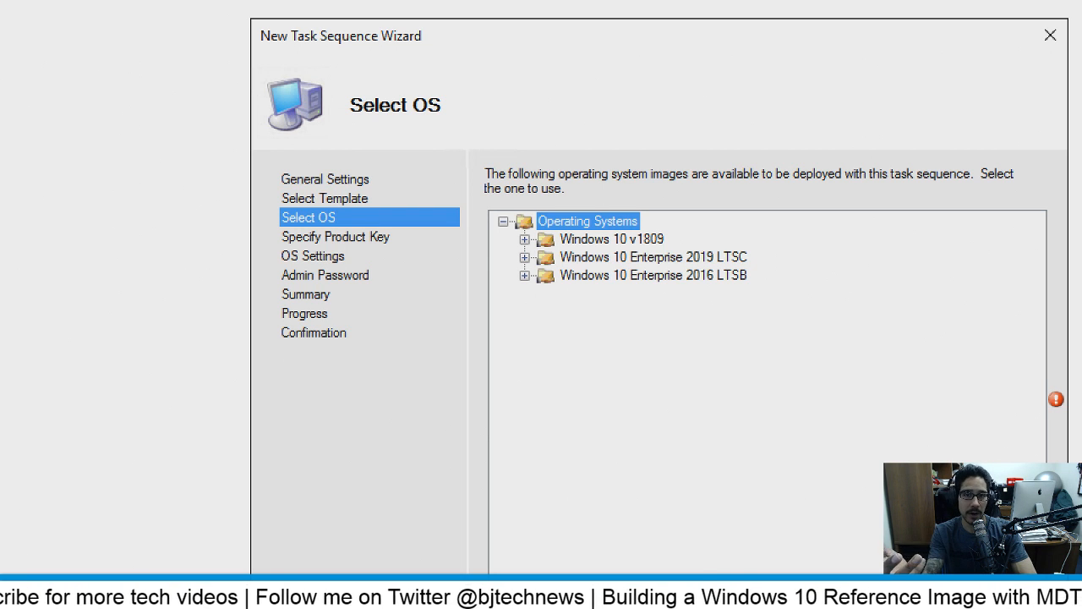
# Choose "Windows 10 Enterprise in Windows 10 Education x64 install.wim" from Windows 10 v1809 and do not specify a product key
pyautogui.click(524, 239)
pyautogui.click(751, 311)
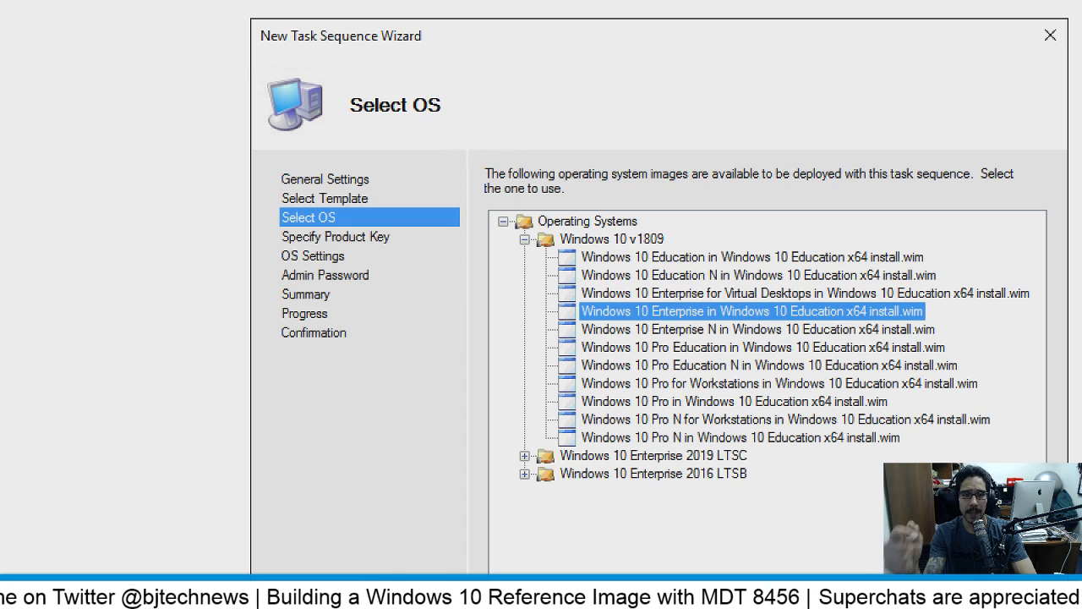
pyautogui.press('Return')
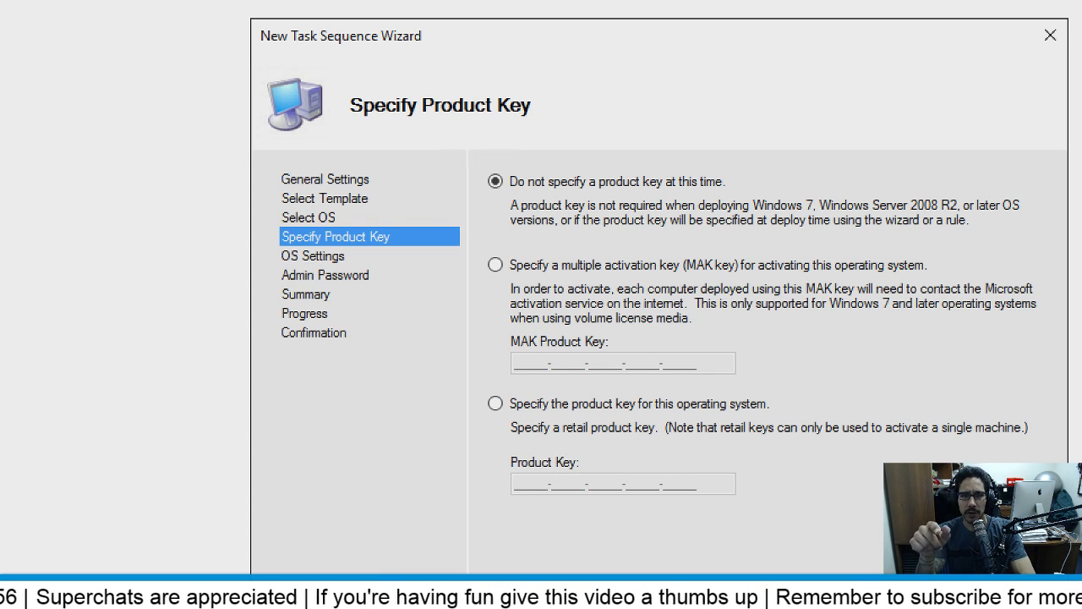
pyautogui.press('Return')
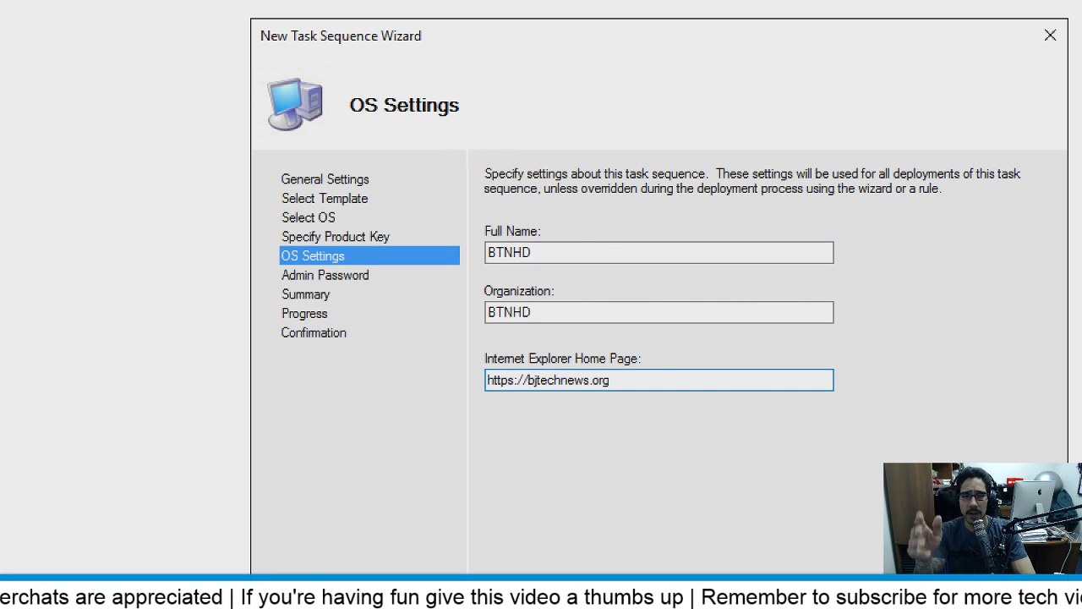
pyautogui.press('Return')
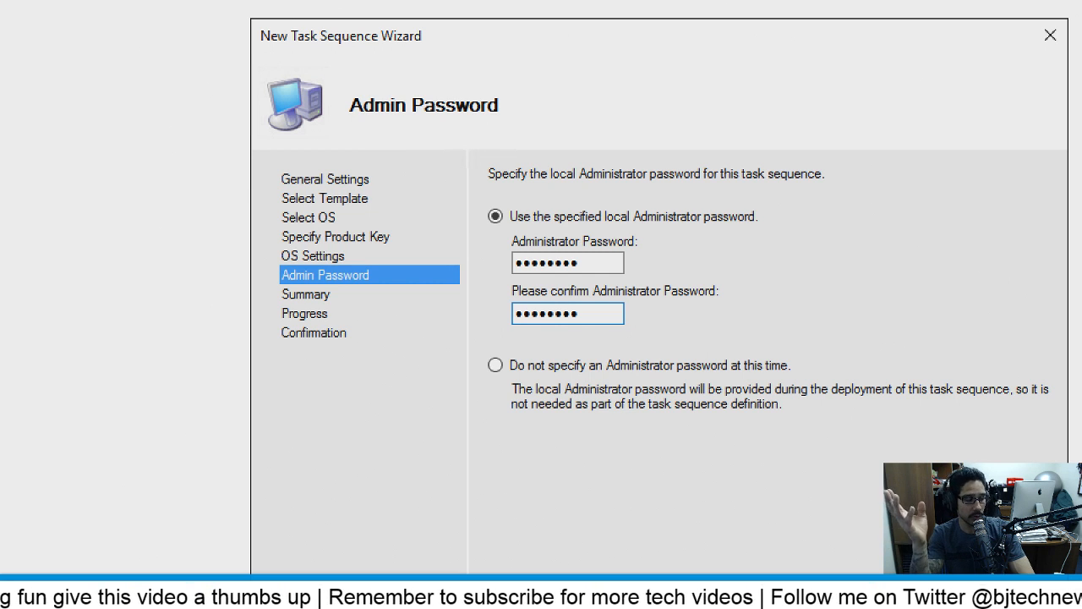
pyautogui.press('Return')
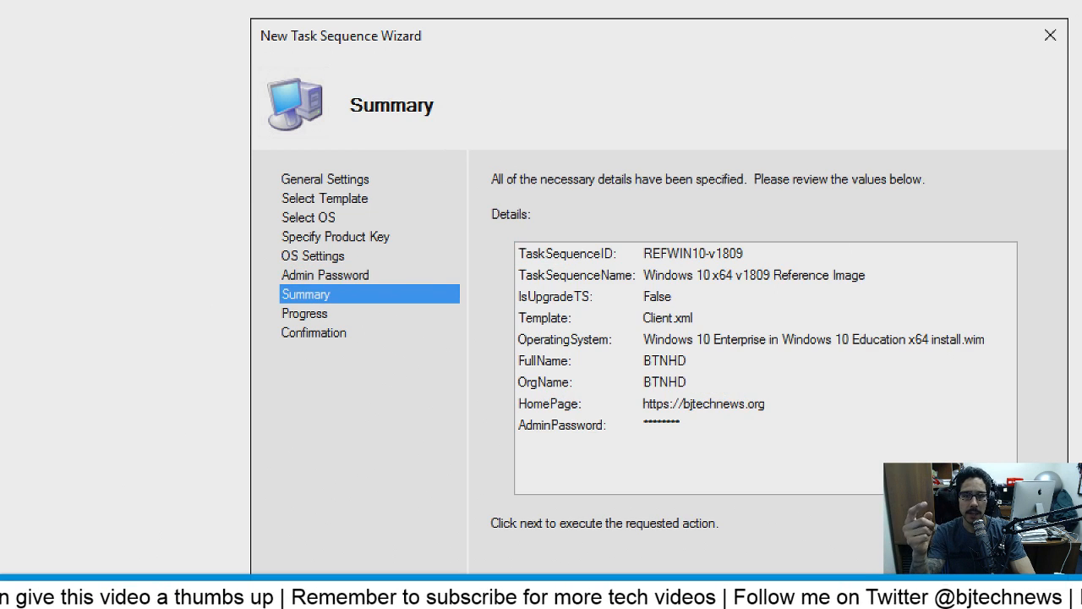
pyautogui.press('Return')
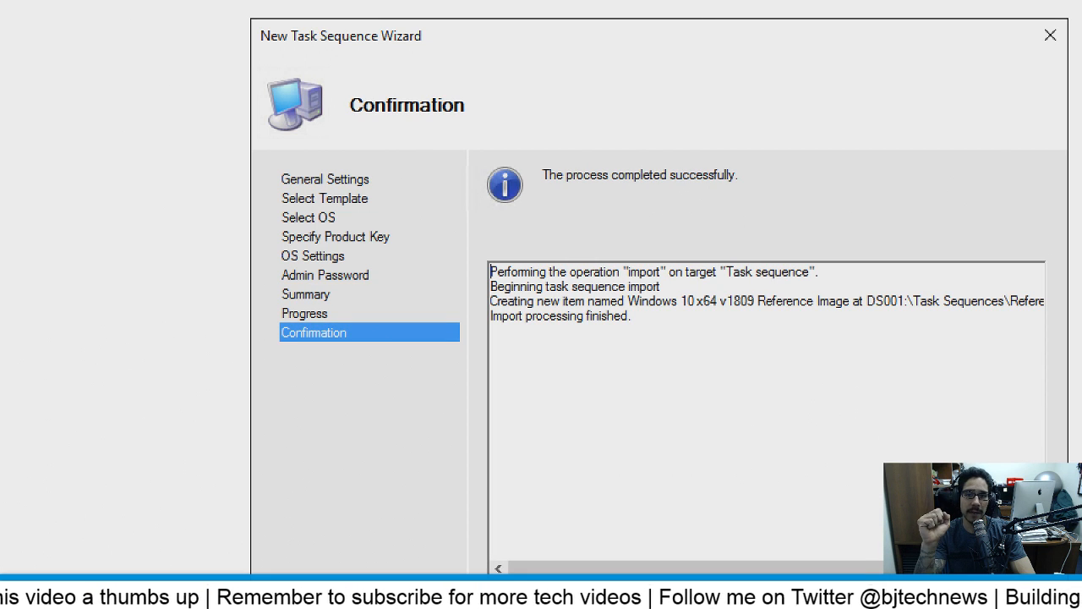
pyautogui.press('Return')
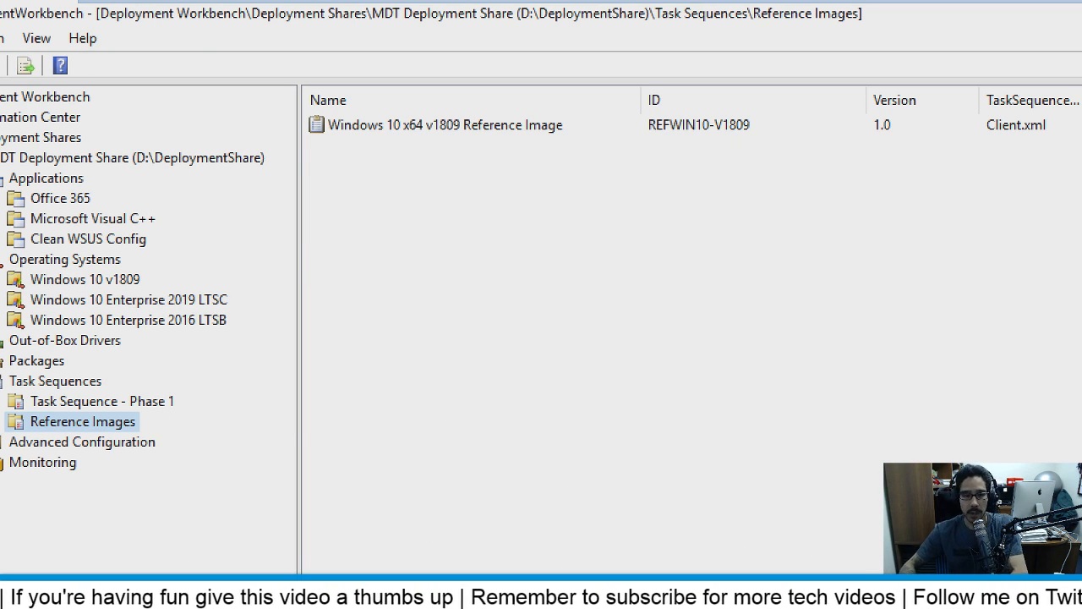
# In the new task sequence's Postinstall group, add a command-line step named "Disable Windows Store Updates" running cscript.exe "%SCRIPTROOT%\Config-DisableWindowsStoreUpdates.wsf"
pyautogui.rightClick(644, 124)
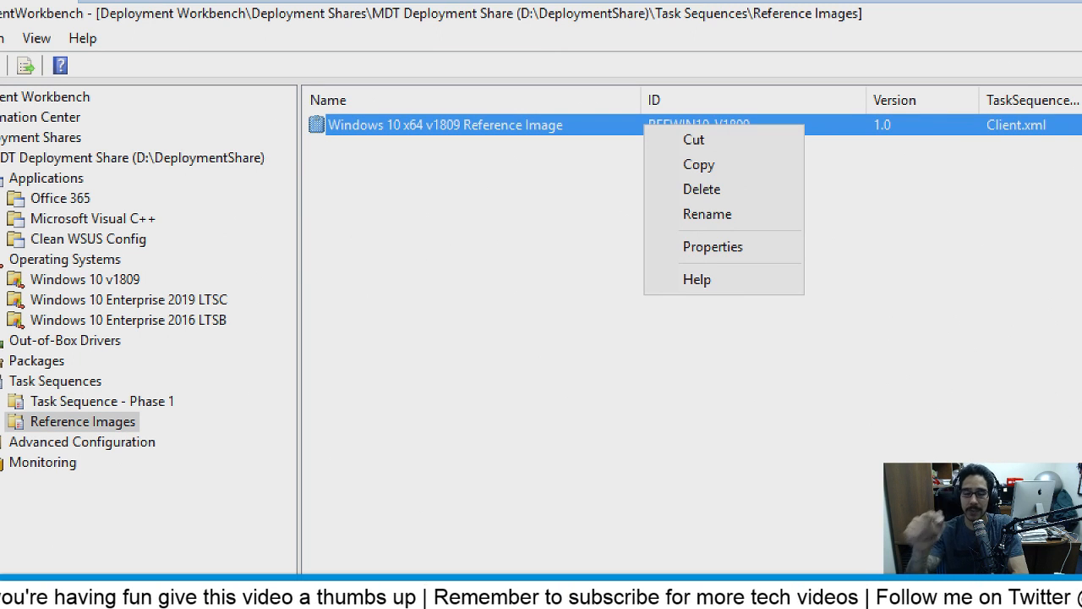
pyautogui.click(713, 246)
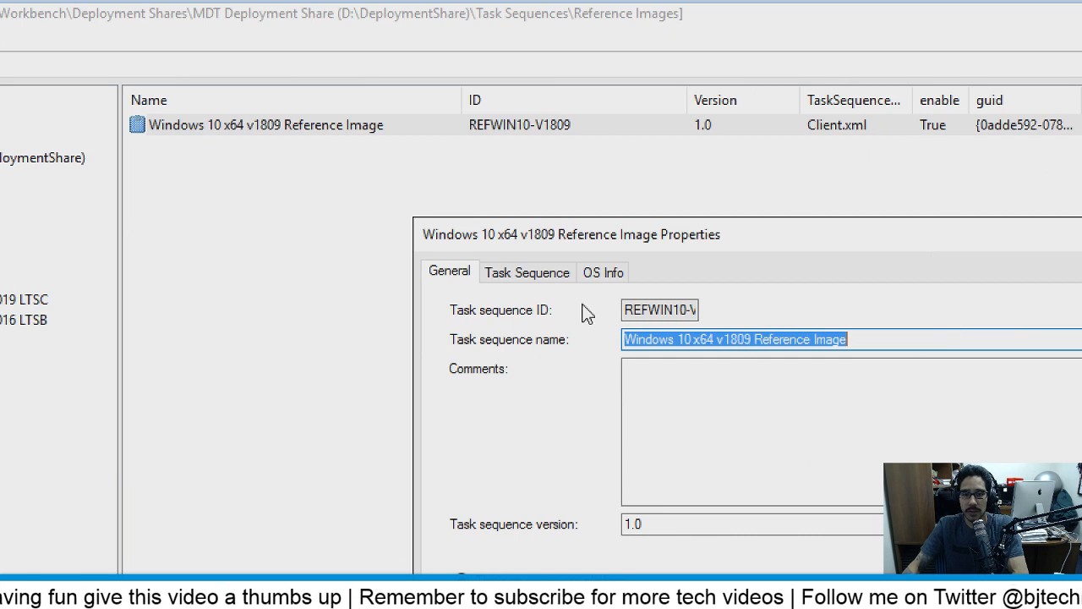
pyautogui.click(527, 273)
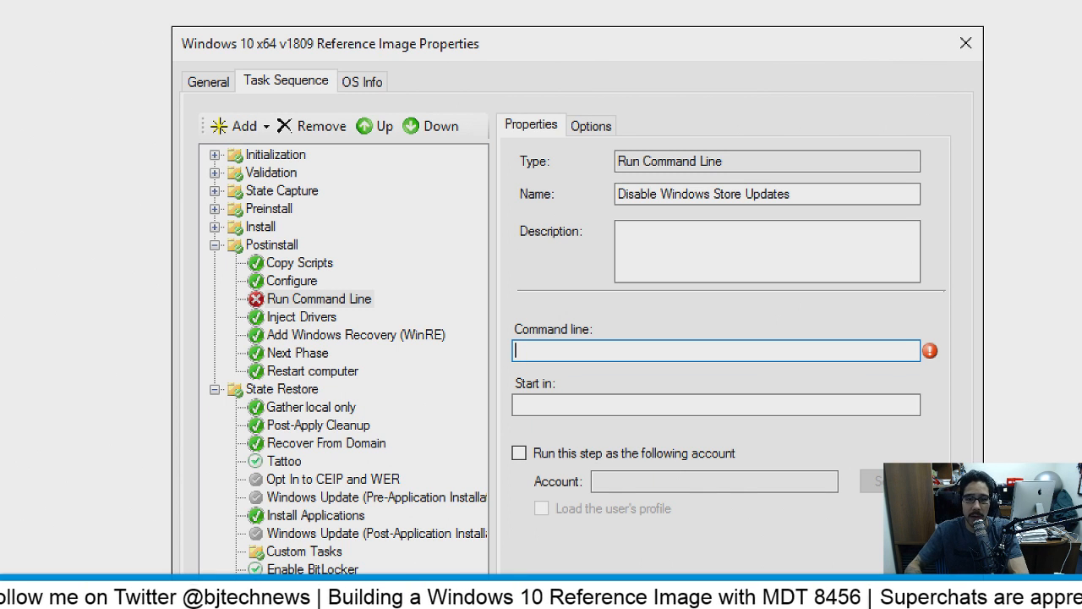
pyautogui.hotkey('alt', 'Tab')
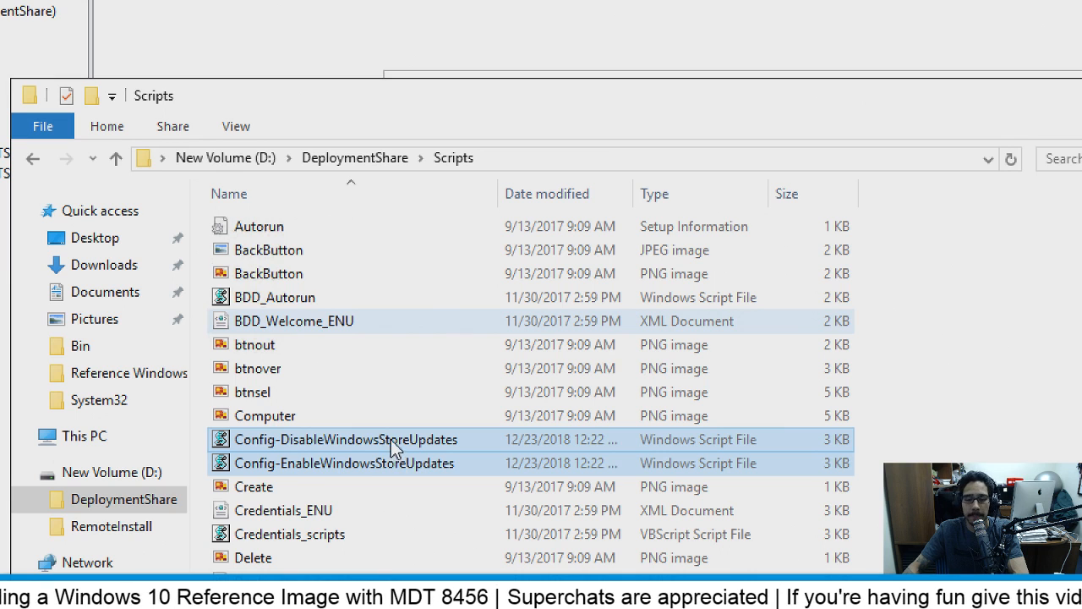
pyautogui.hotkey('alt', 'Tab')
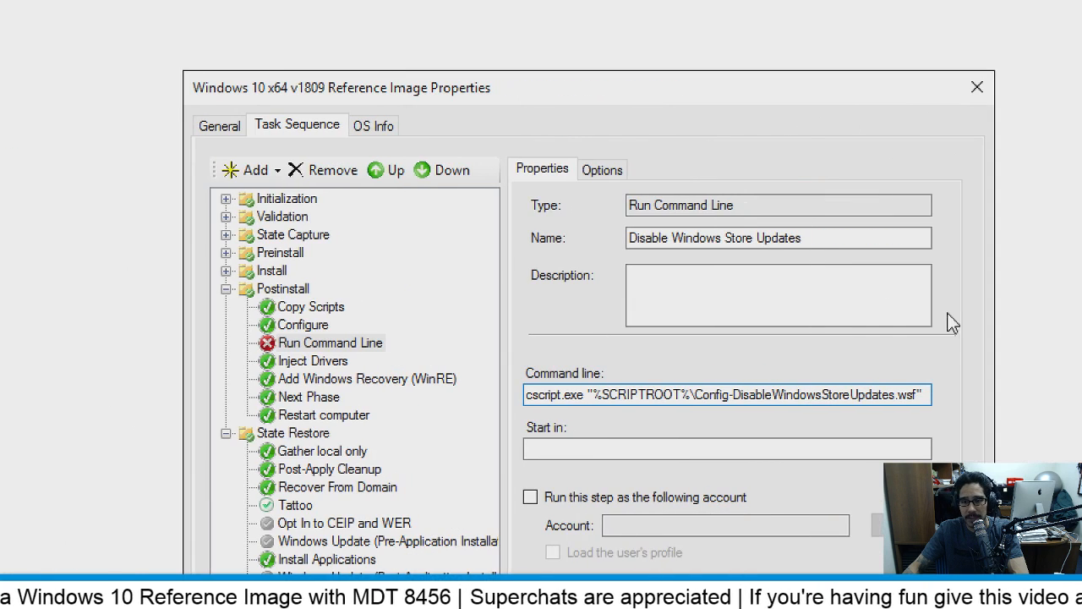
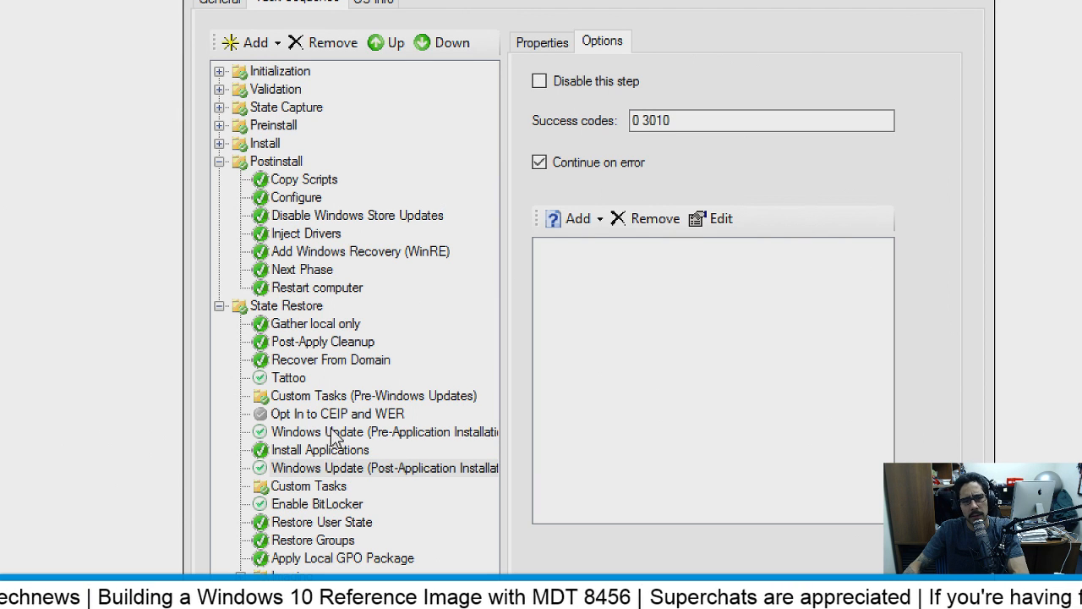
# Disable the pre-application and post-application Windows Update steps in the State Restore group
pyautogui.press('Down')
pyautogui.press('Up')
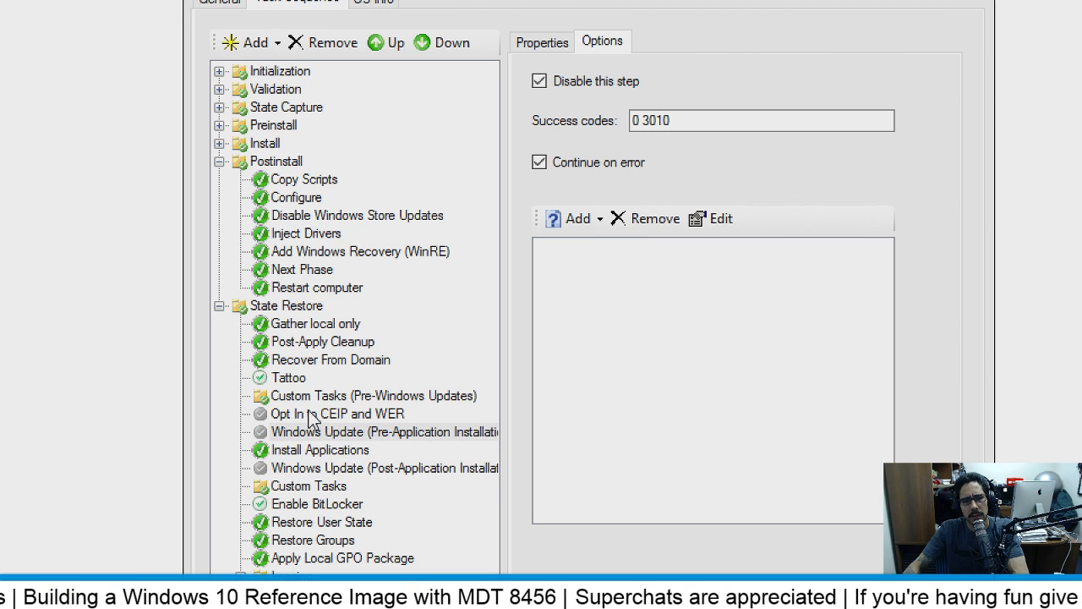
pyautogui.click(314, 404)
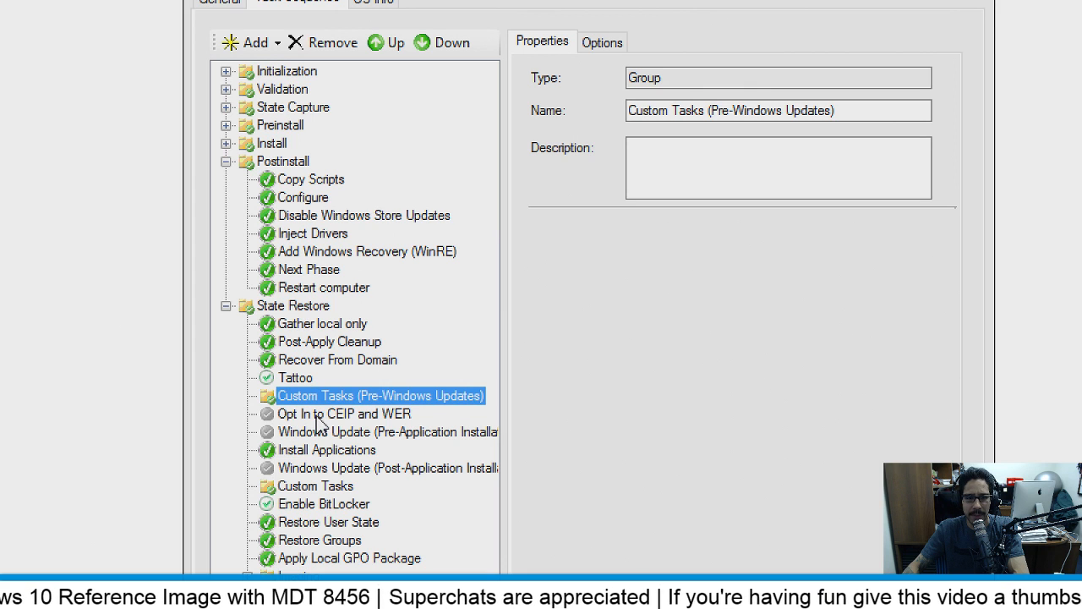
# Enable both the Windows Update (Pre-Application Installation) and Windows Update (Post-Application Installation) steps in State Restore
pyautogui.click(319, 433)
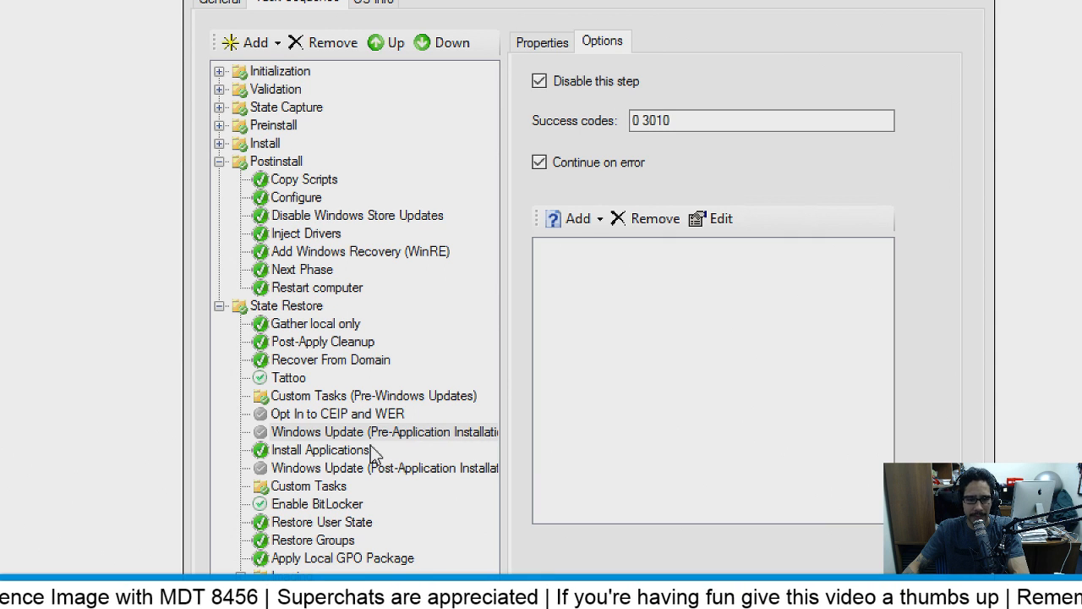
pyautogui.click(572, 83)
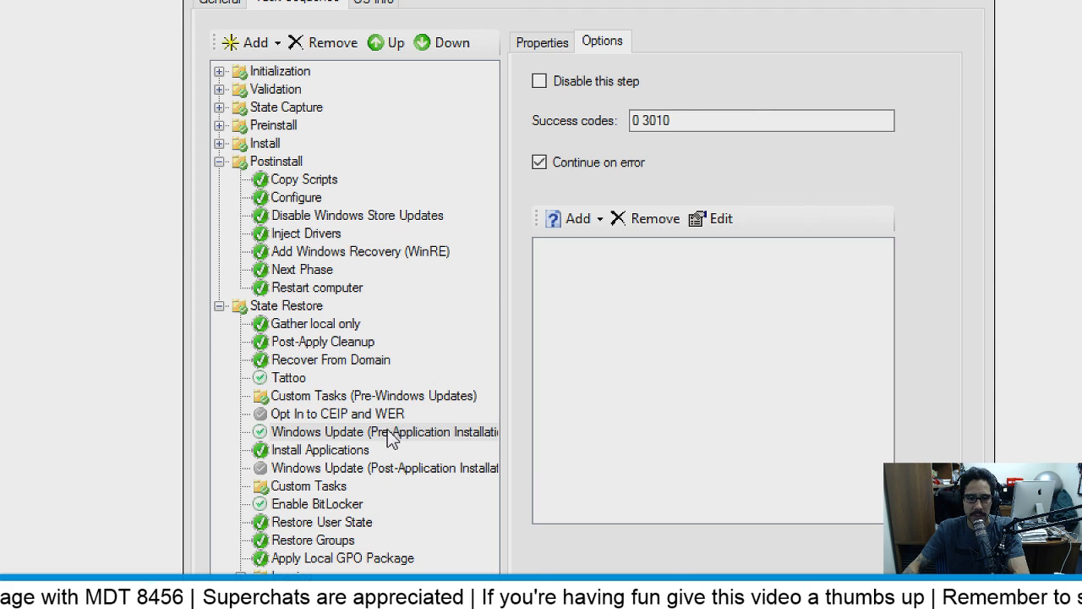
pyautogui.click(383, 467)
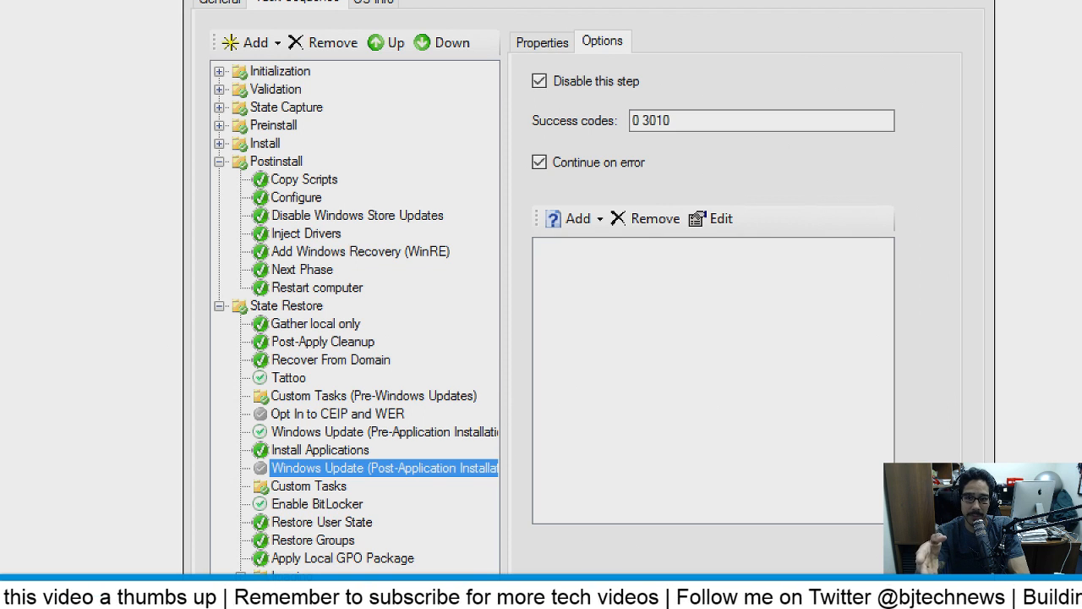
pyautogui.click(383, 431)
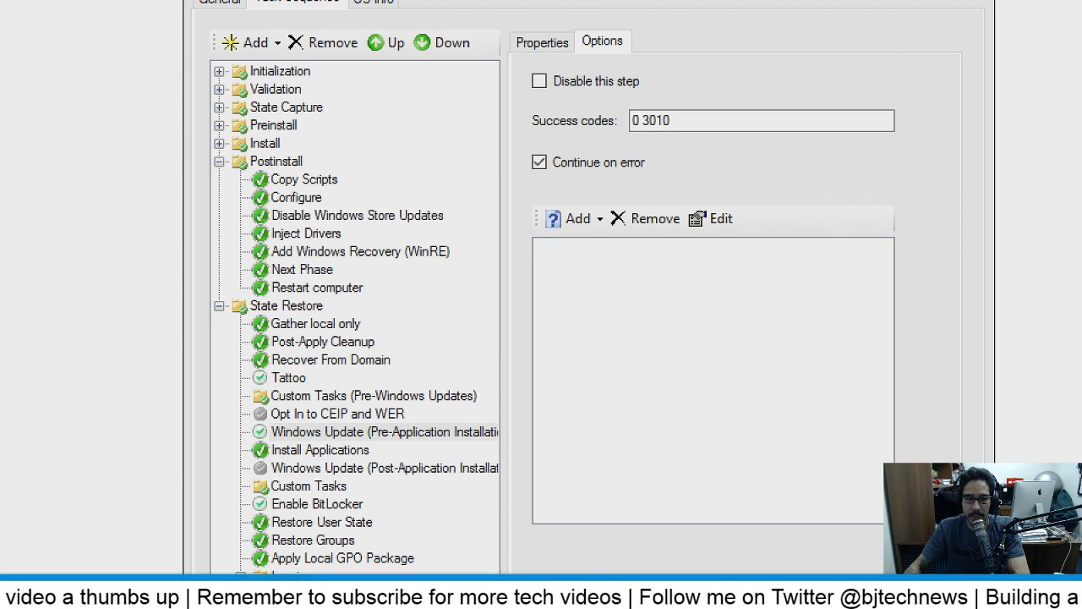
pyautogui.click(538, 80)
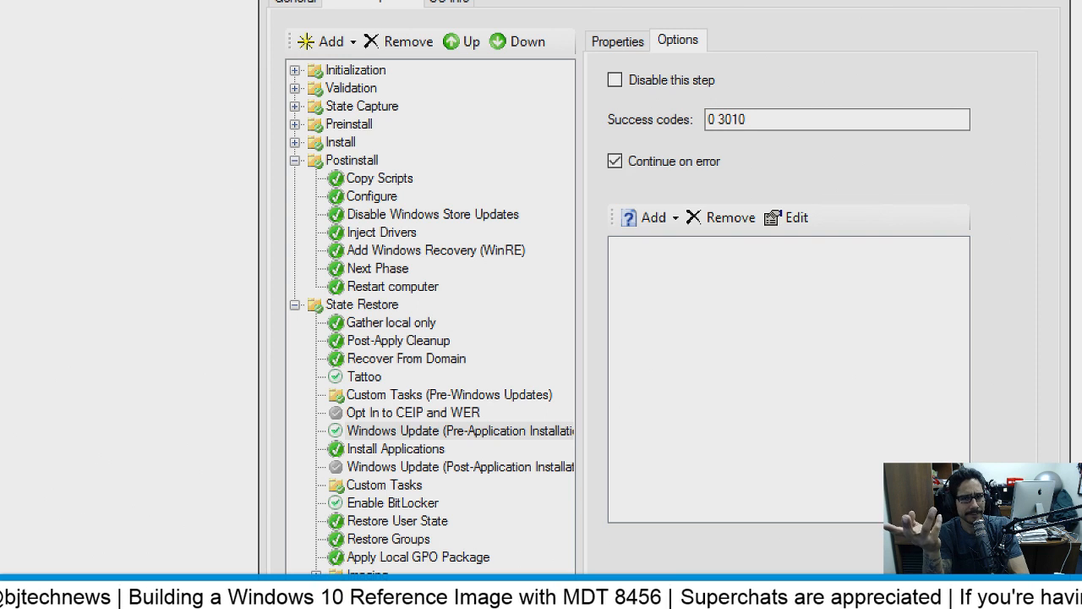
pyautogui.click(459, 466)
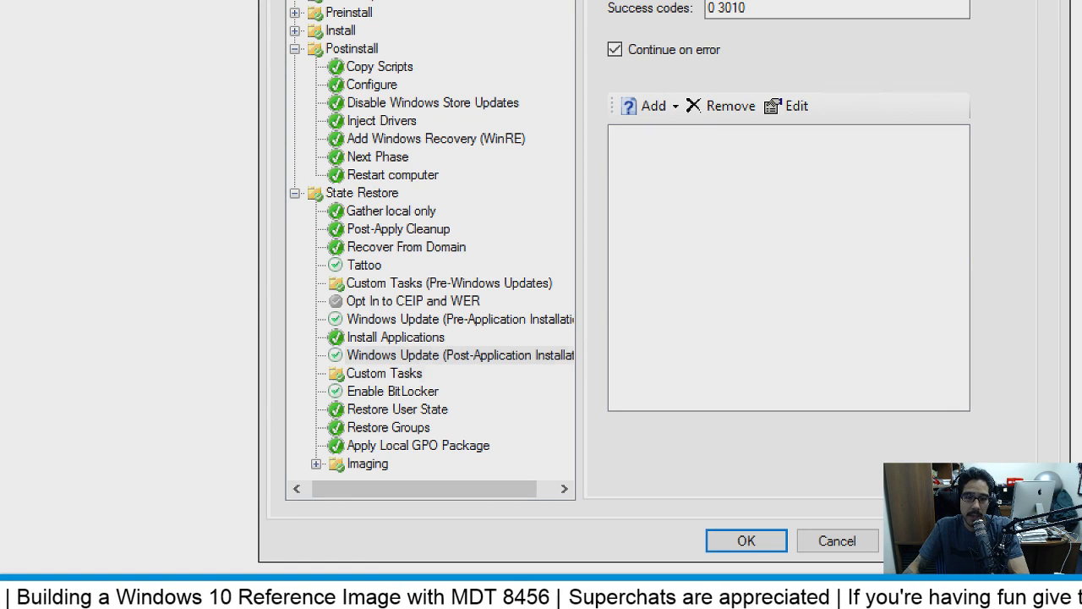
# Rename Custom Tasks to "Custom Tasks (Post-Windows Update)" and add a roles and features step named "Install - Microsoft NET Framework 3.5" with .NET Framework 3.5 selected
pyautogui.click(384, 373)
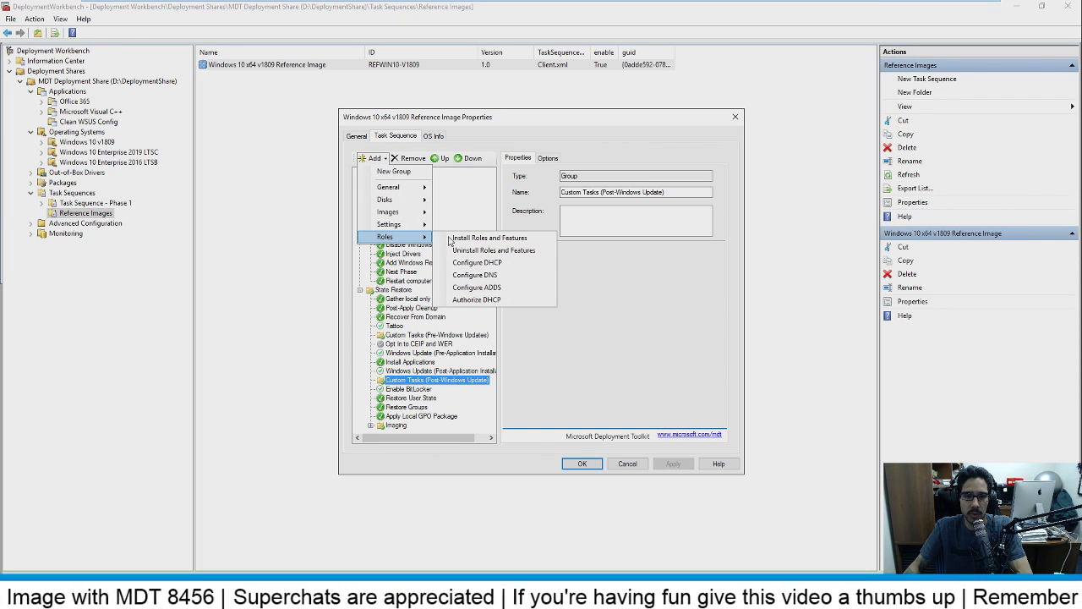
pyautogui.click(515, 239)
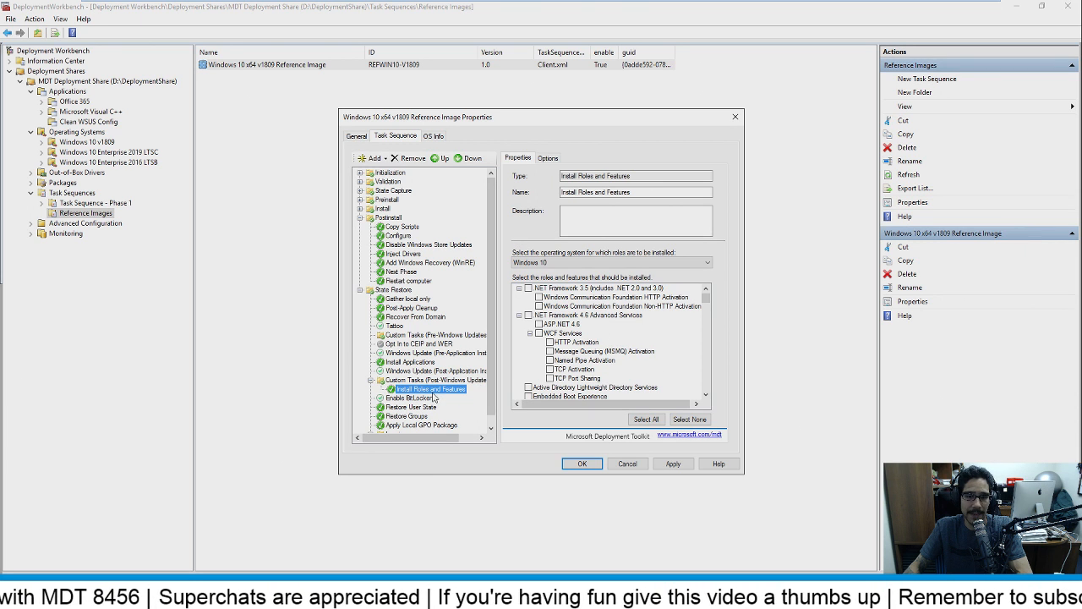
pyautogui.click(572, 292)
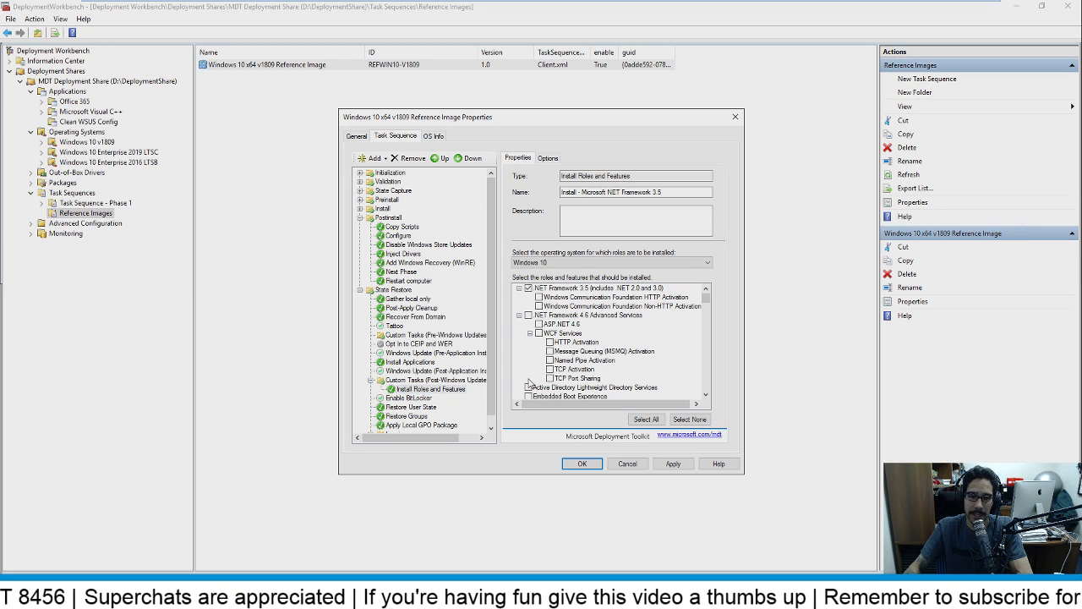
# In Custom Tasks (Post-Windows Update), add an application step named "Install - Microsoft Visual C++" that installs the single application "Install - Microsoft Visual C++ - x86-x64"
pyautogui.click(375, 158)
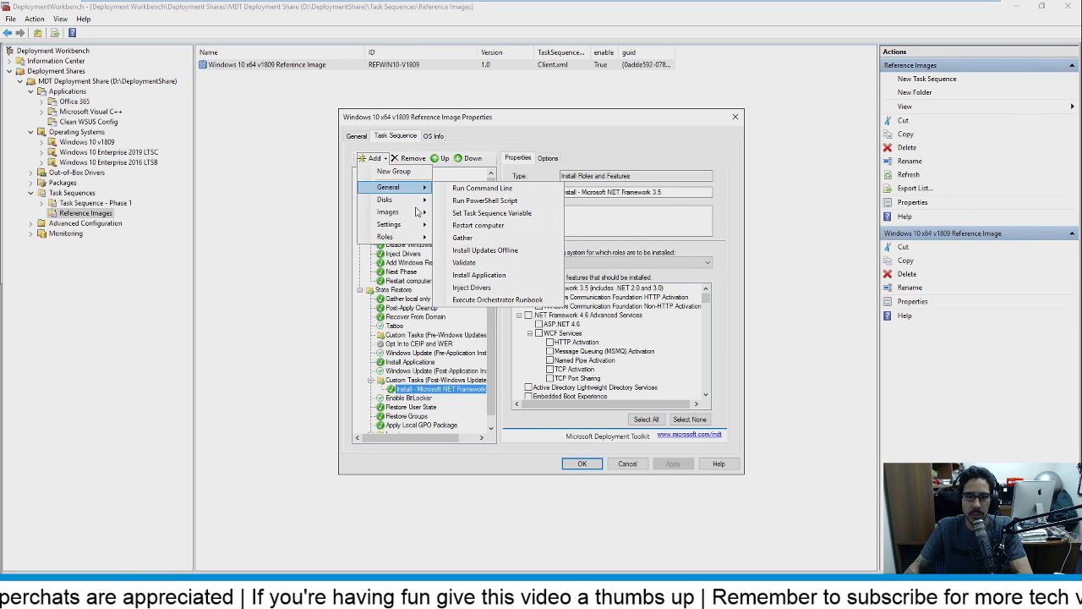
pyautogui.click(479, 275)
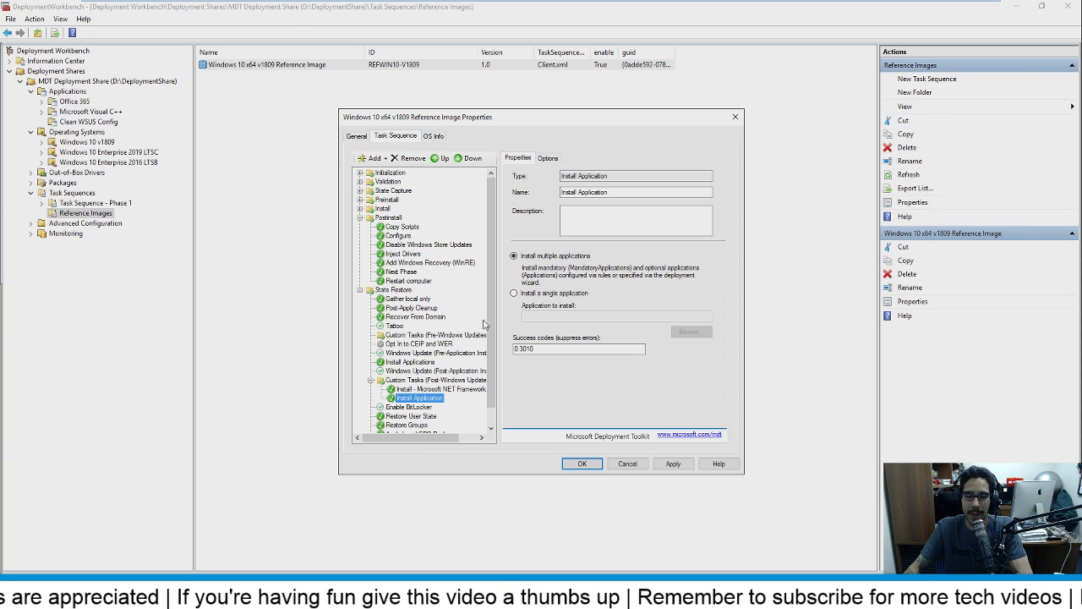
pyautogui.click(547, 294)
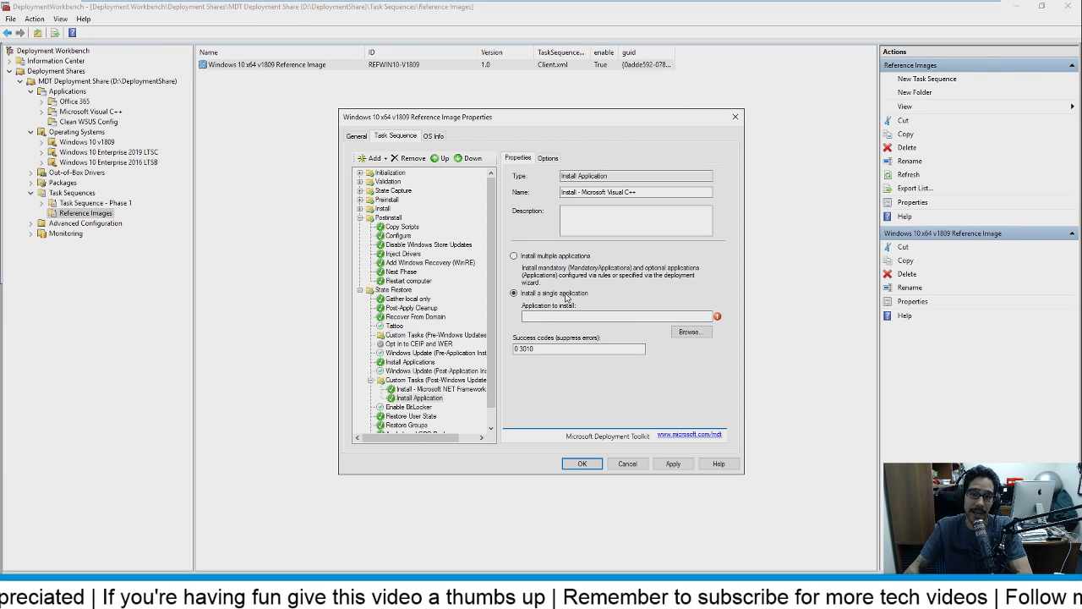
pyautogui.click(703, 330)
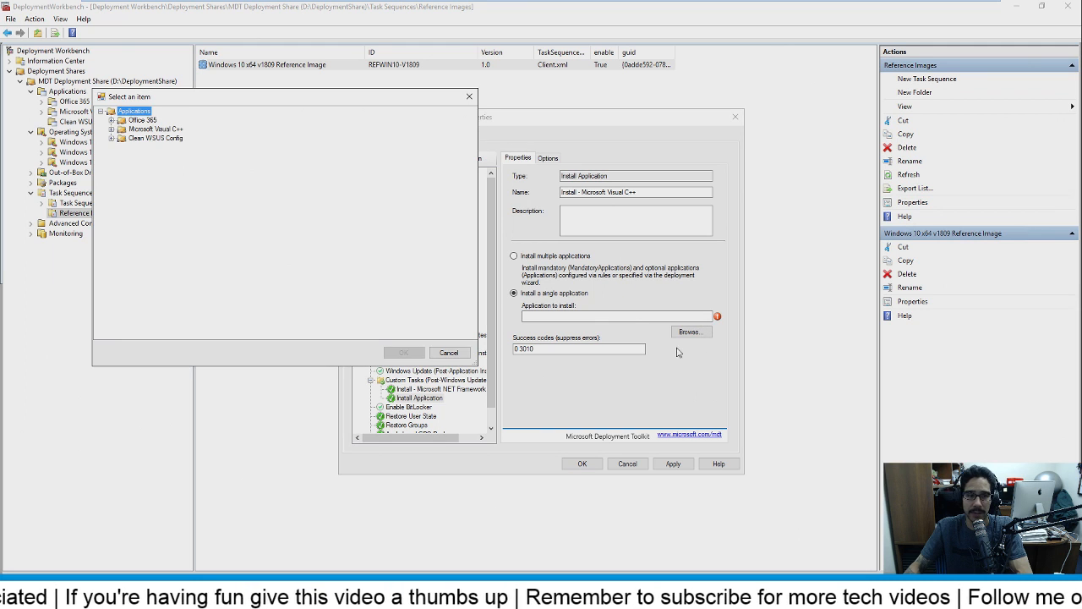
pyautogui.click(111, 129)
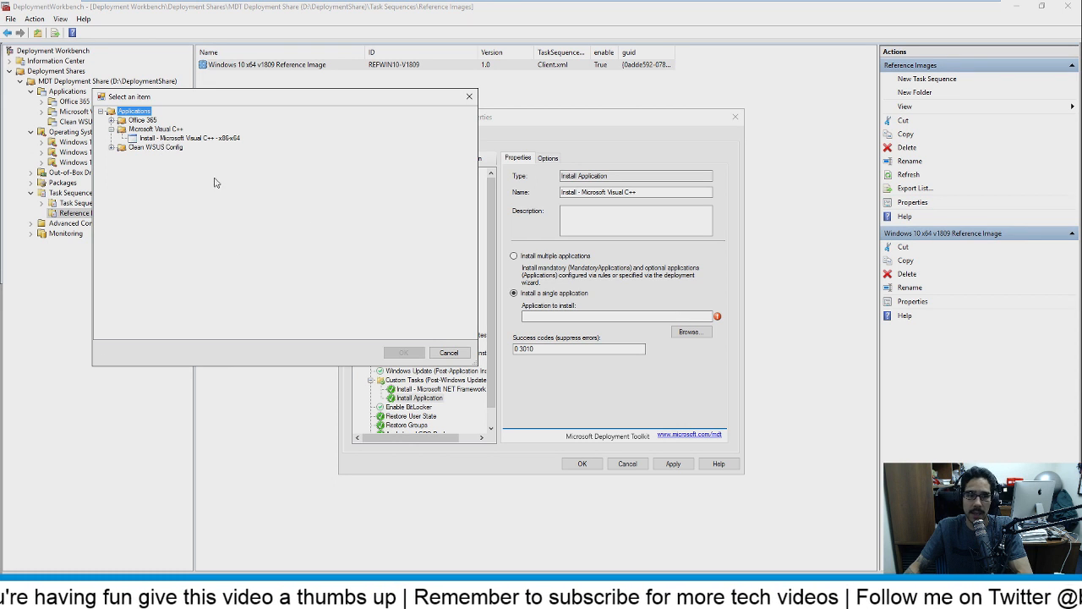
pyautogui.click(180, 137)
pyautogui.click(403, 352)
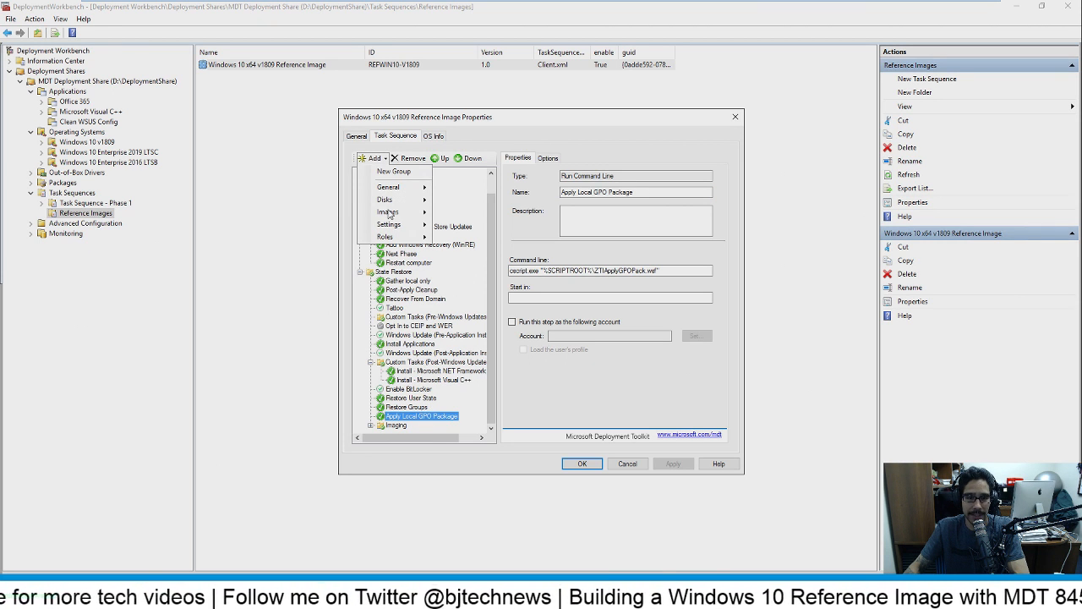
# After Apply Local GPO Package, add a "Custom Tasks (Cleanup)" group containing an "Action - Clean WSUS Config" step that installs the single application of that name
pyautogui.click(391, 171)
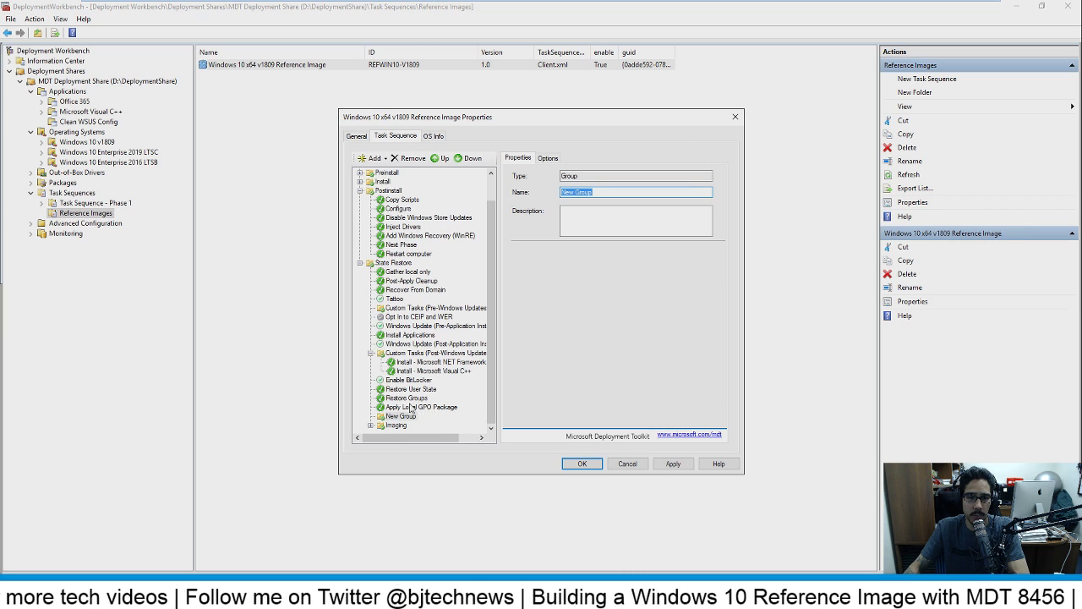
pyautogui.write('Custom Tasks (Cleanup)')
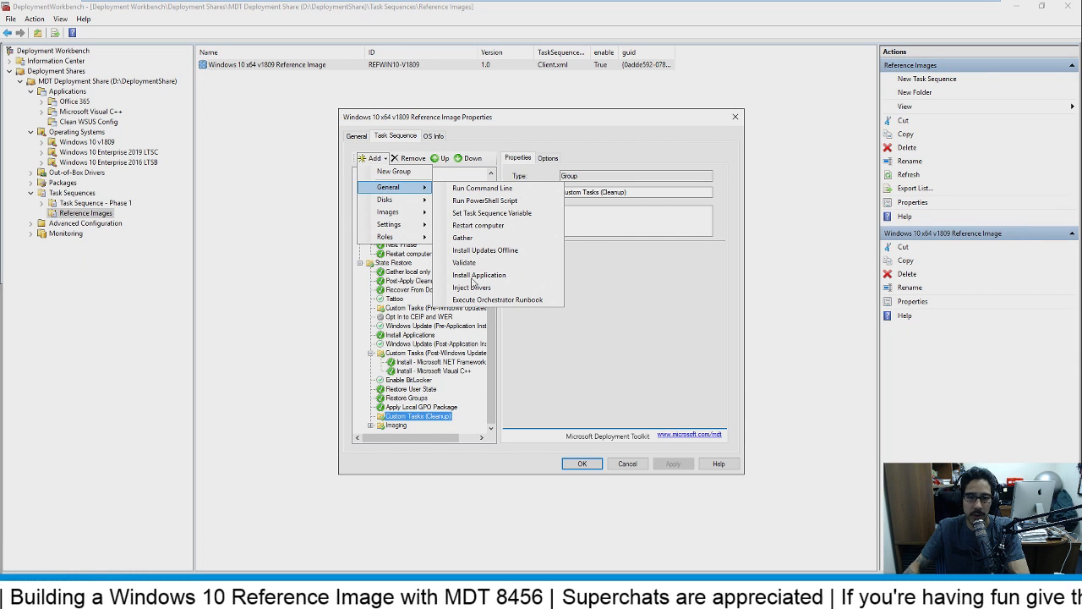
pyautogui.click(472, 279)
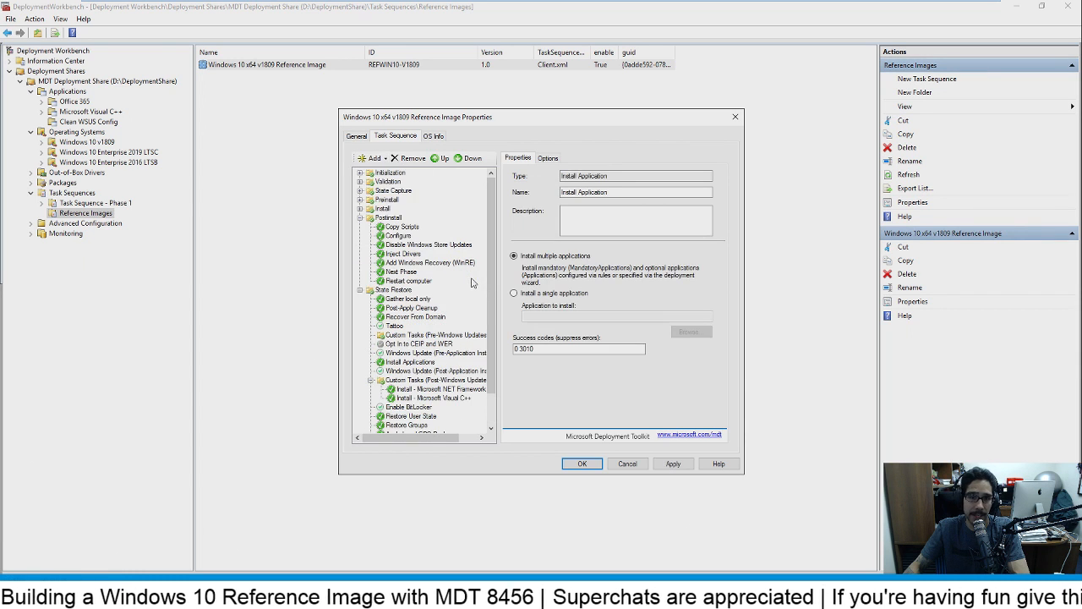
pyautogui.click(534, 296)
pyautogui.click(702, 335)
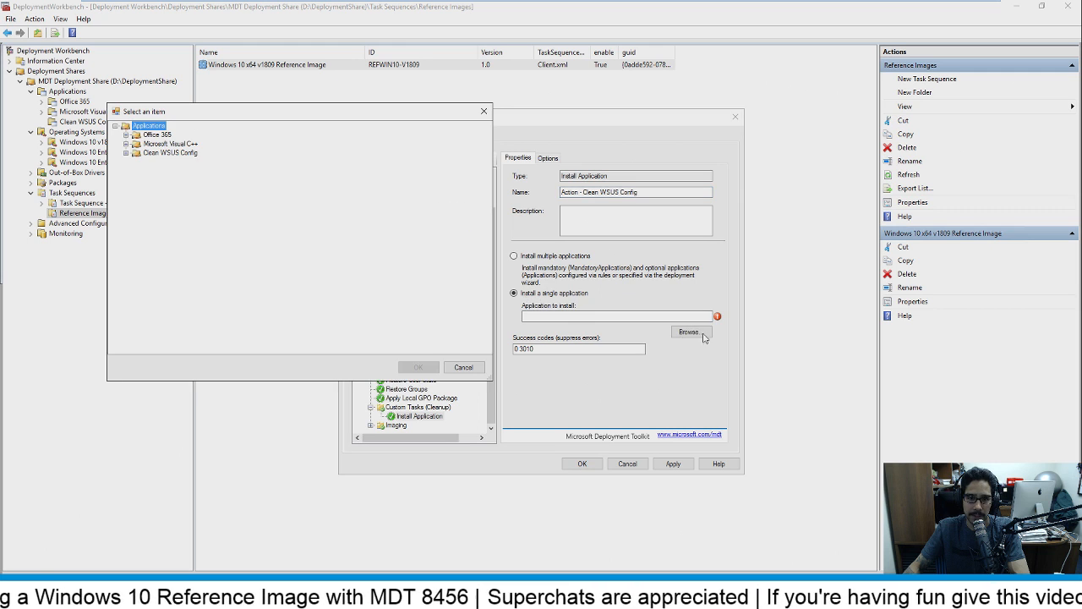
pyautogui.doubleClick(170, 155)
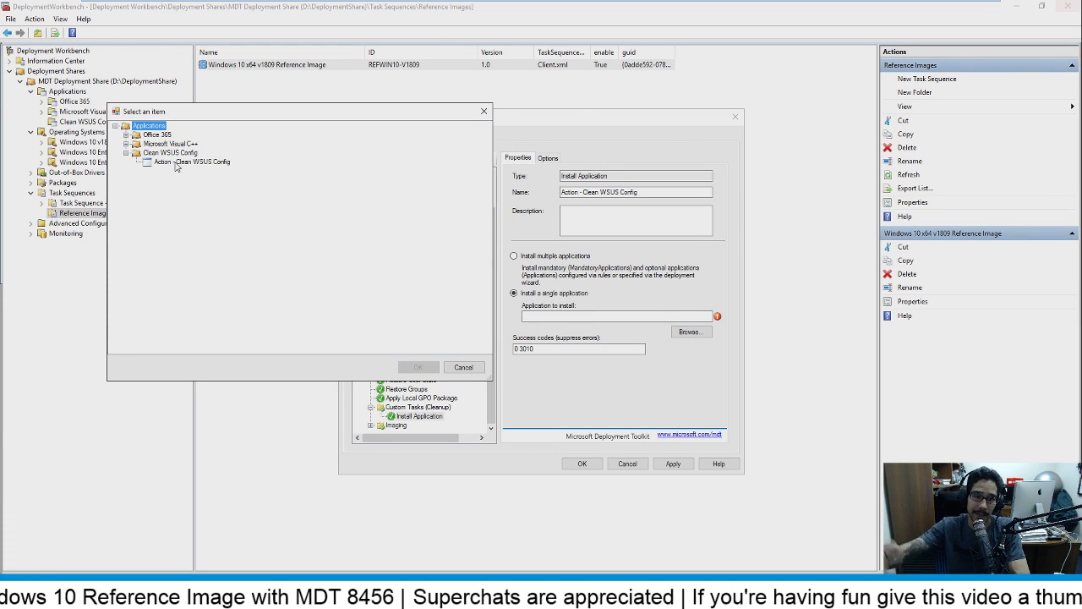
pyautogui.click(191, 162)
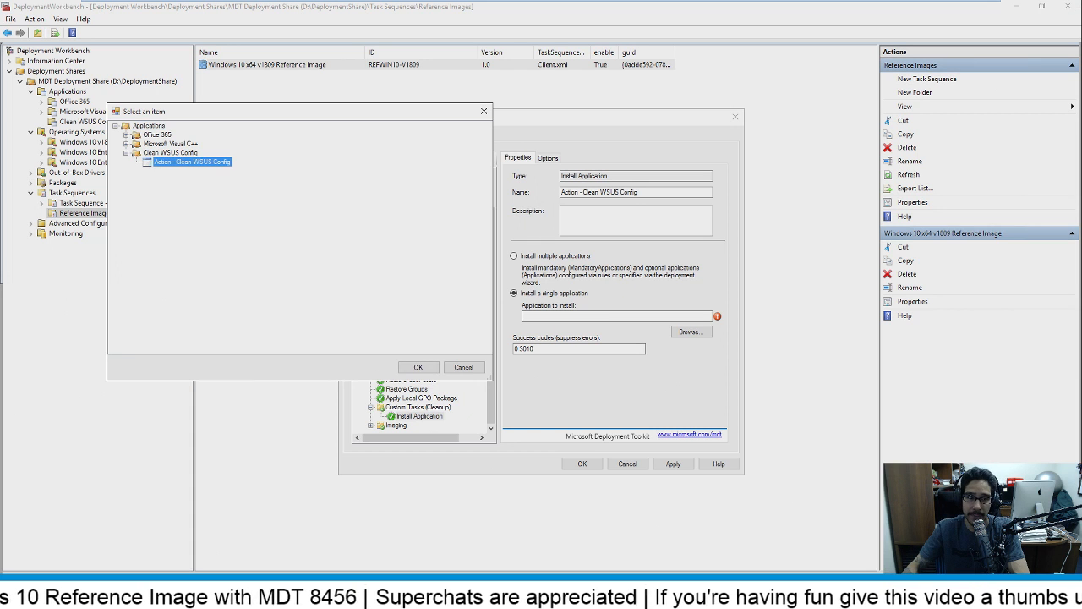
pyautogui.press('Return')
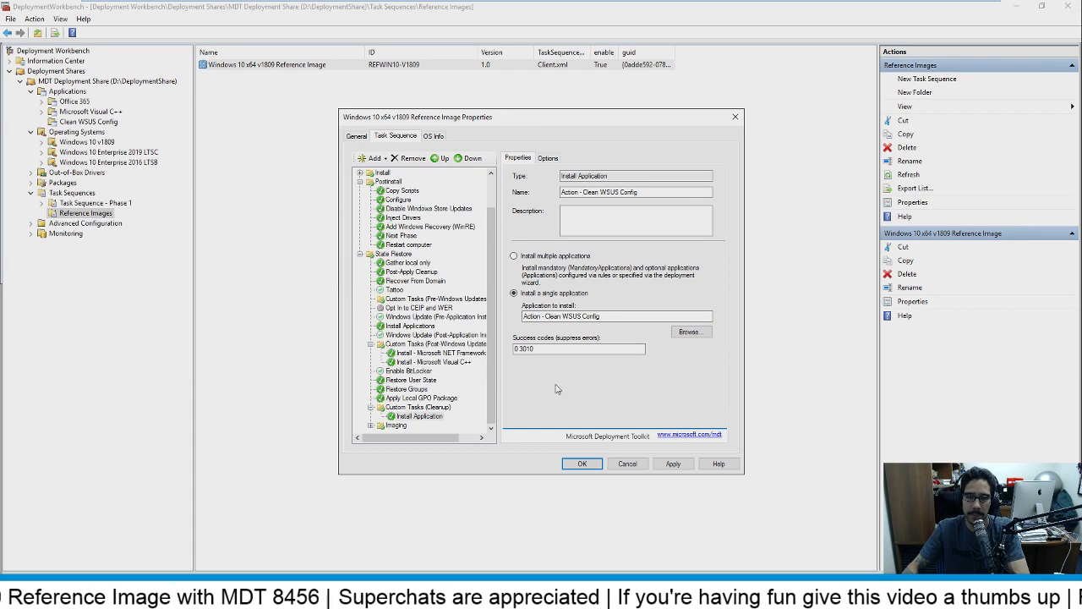
pyautogui.press('Down')
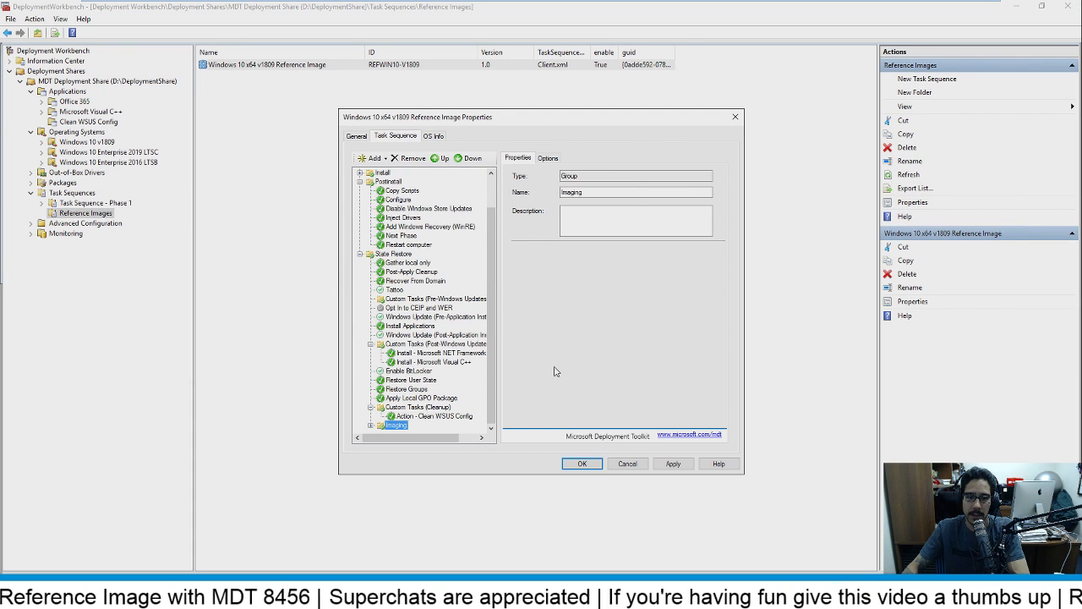
# Expand the Imaging group and its Capture Image subgroup, and select the Gather local only step
pyautogui.doubleClick(400, 423)
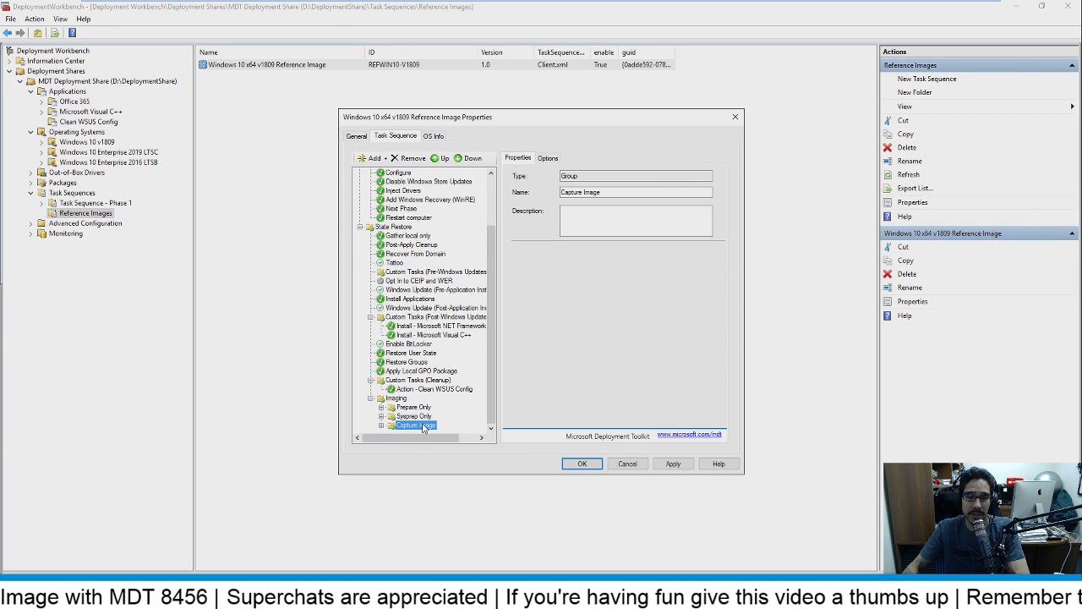
pyautogui.doubleClick(423, 425)
pyautogui.click(418, 415)
pyautogui.click(372, 158)
pyautogui.moveTo(394, 187)
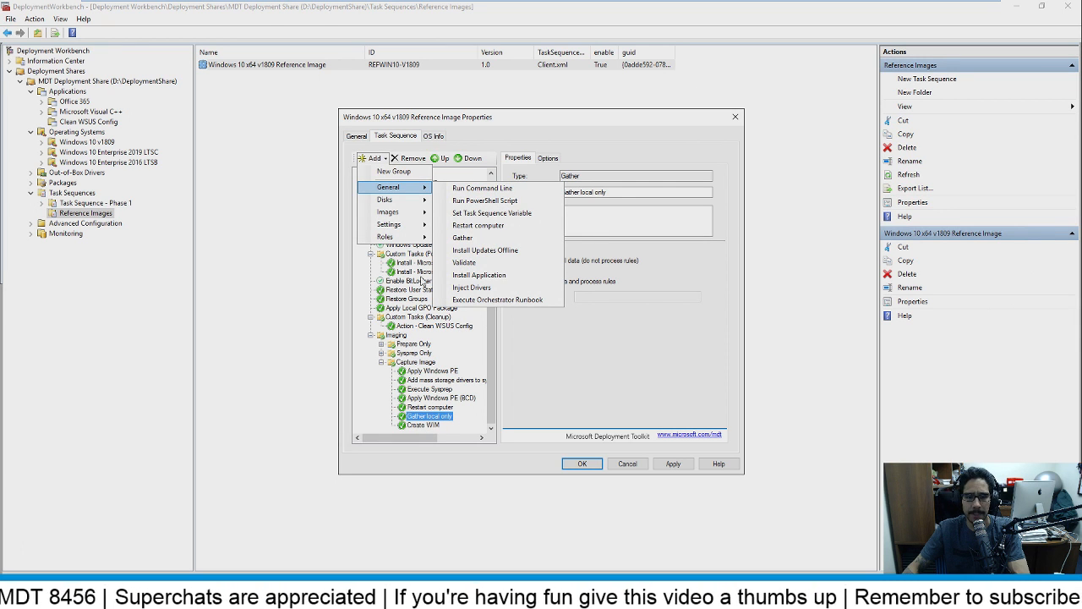
pyautogui.click(482, 188)
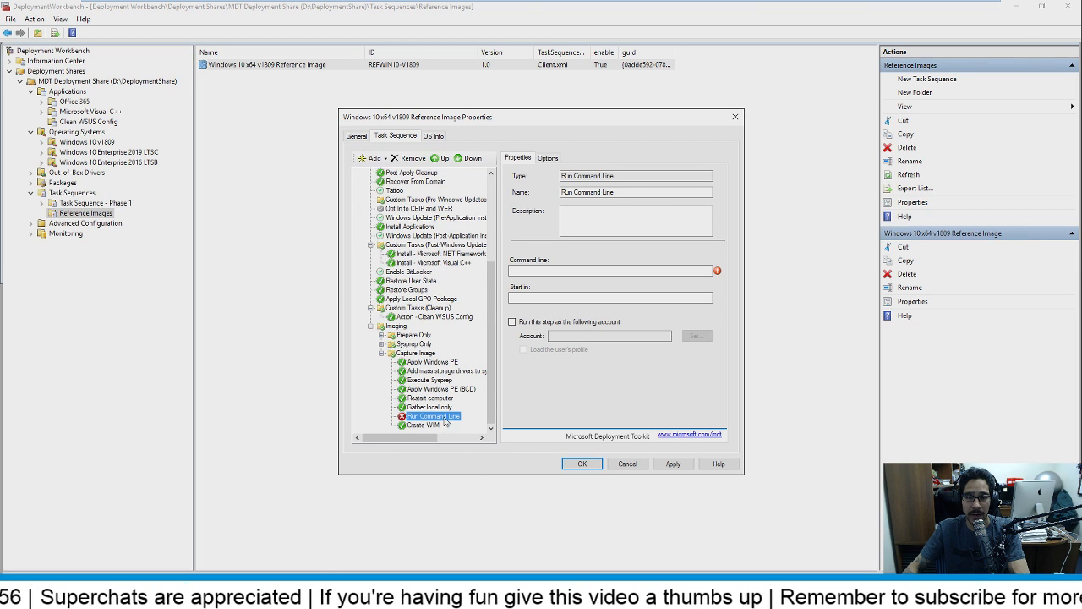
pyautogui.press('Delete')
# After Gather local only, add a command-line step named "Enable Windows Store Updates" running cscript.exe "%SCRIPTROOT%\Config-EnableWindowsStoreUpdates.wsf", and save the task sequence
pyautogui.click(372, 158)
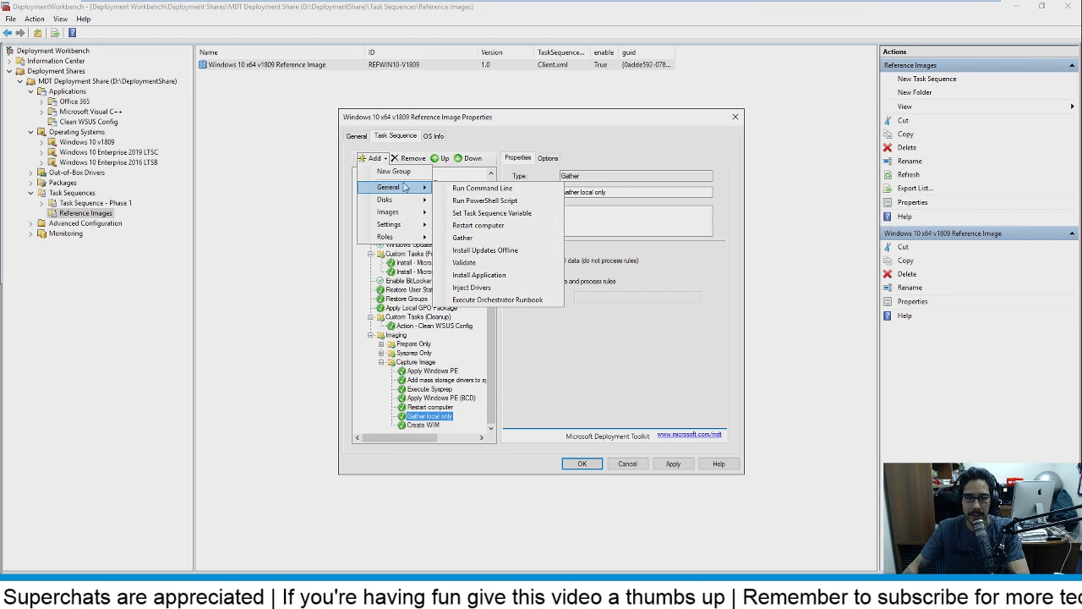
pyautogui.click(481, 188)
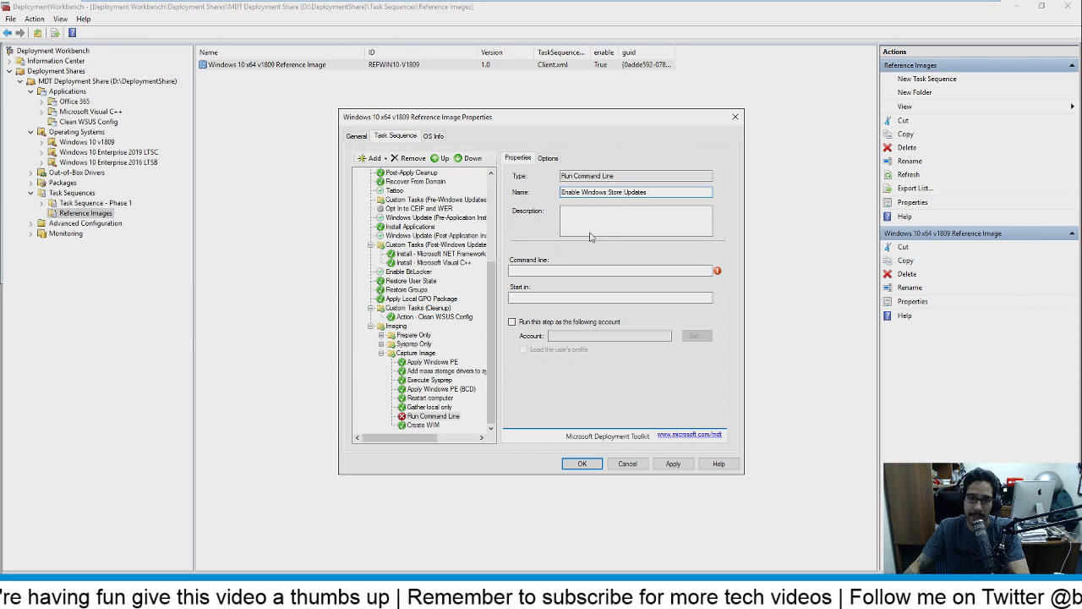
pyautogui.hotkey('alt', 'Tab')
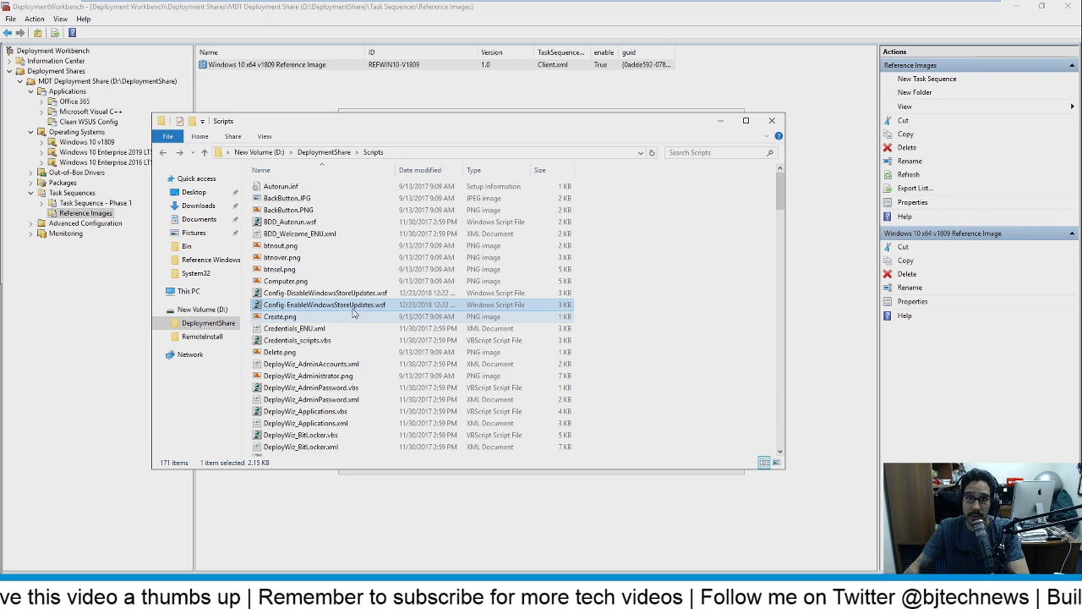
pyautogui.hotkey('alt', 'Tab')
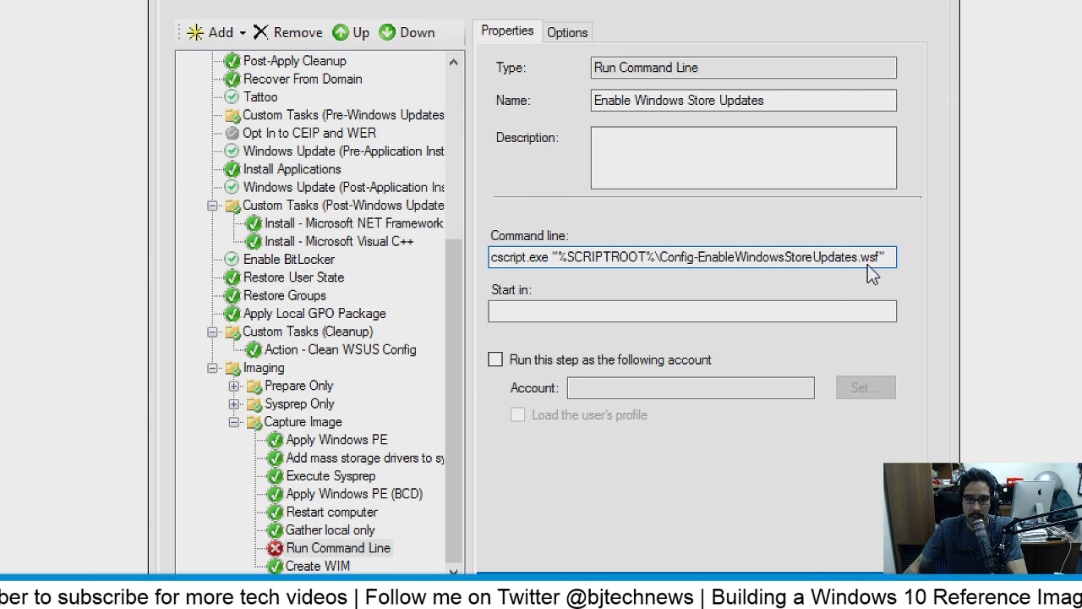
pyautogui.hotkey('alt', 'Tab')
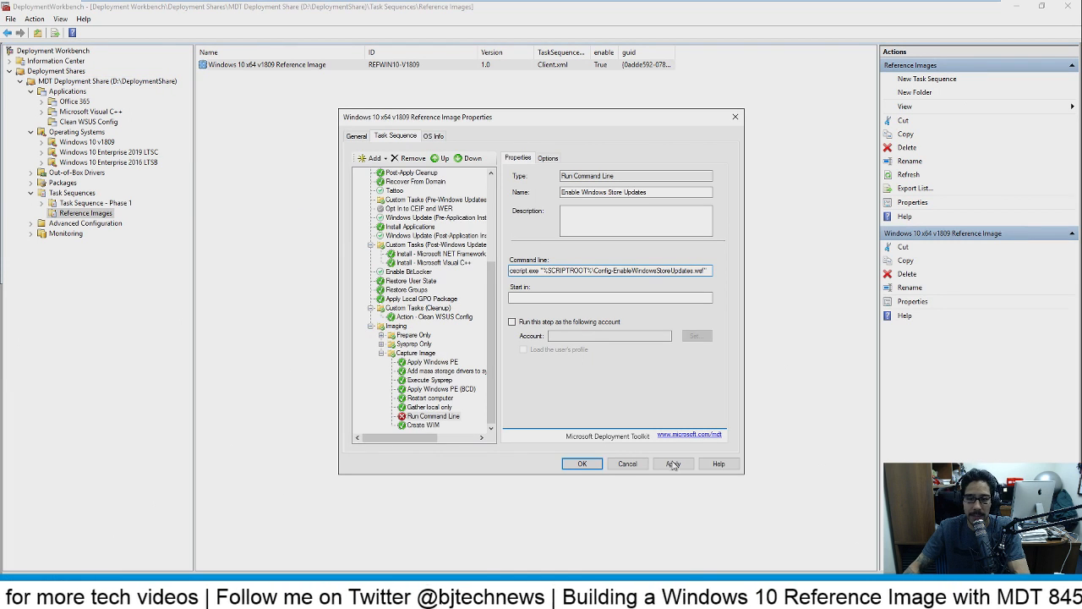
pyautogui.click(590, 468)
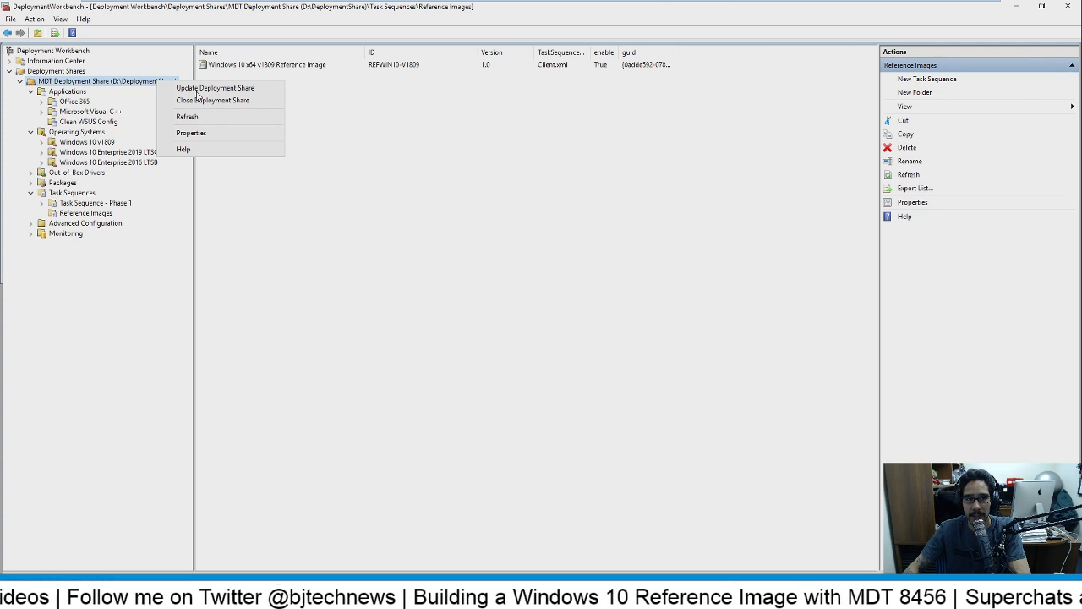
# Add the user domain, user ID, user password and SkipBDDWelcome=YES to the deployment share's Bootstrap.ini, and replace its rules with automated capture settings including DoCapture=YES
pyautogui.press('r')
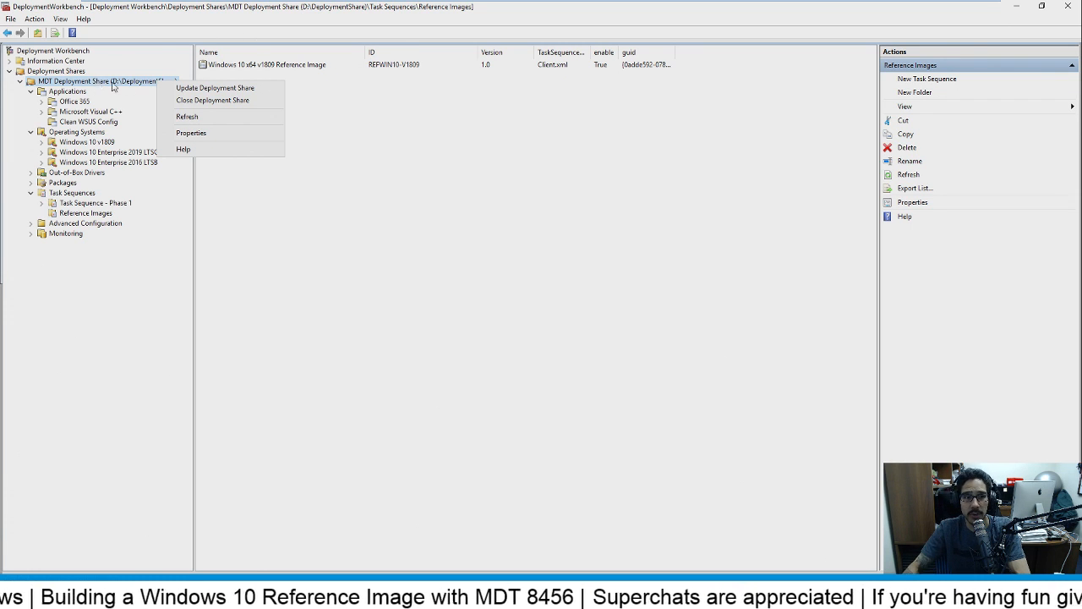
pyautogui.click(202, 133)
pyautogui.click(381, 137)
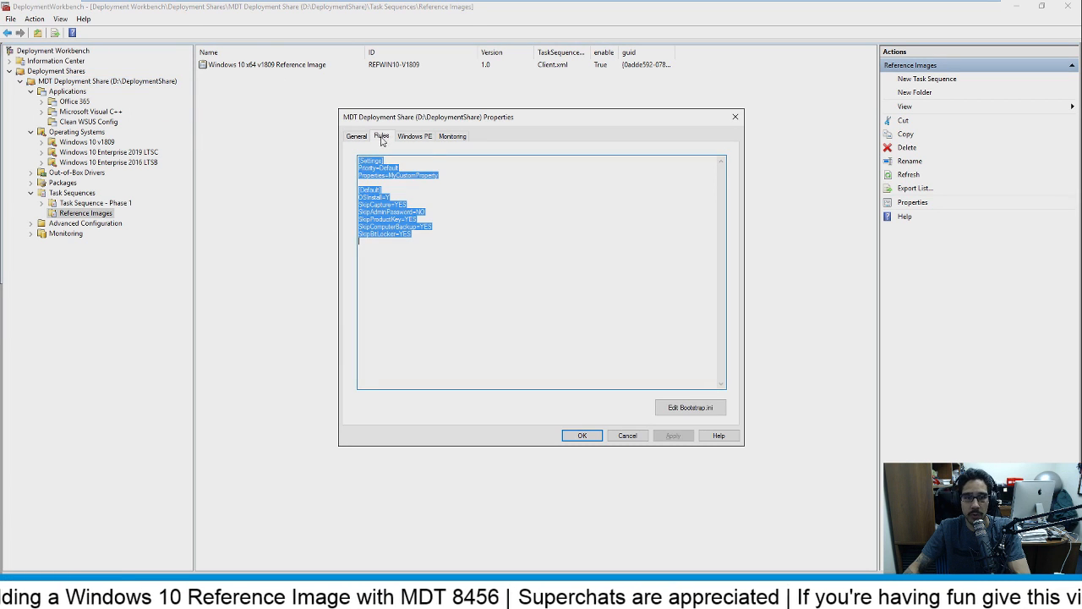
pyautogui.click(709, 414)
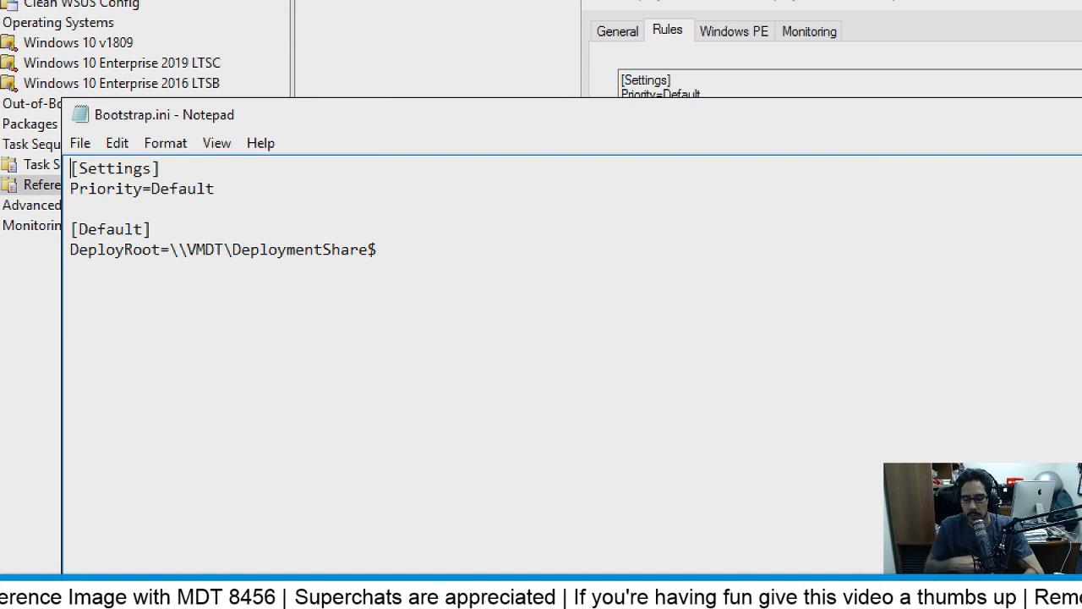
pyautogui.hotkey('ctrl', 'v')
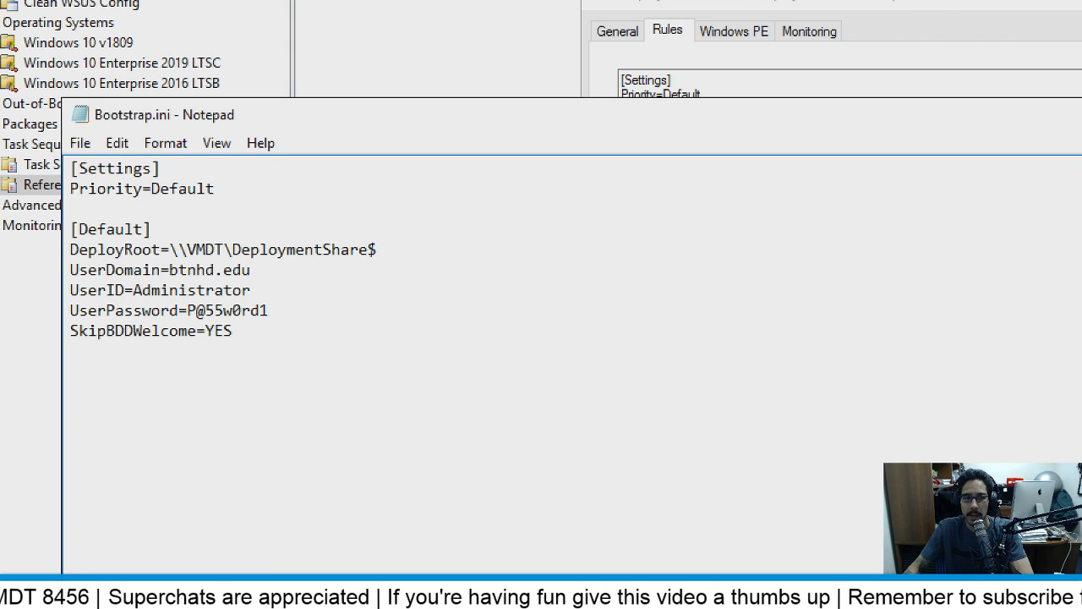
pyautogui.hotkey('alt', 'F4')
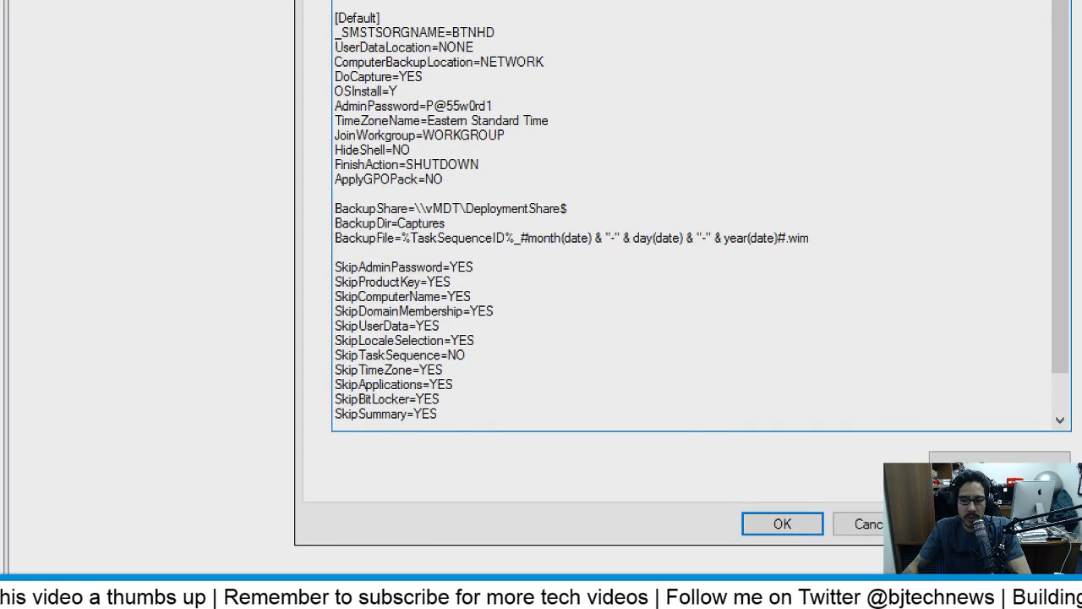
pyautogui.click(807, 525)
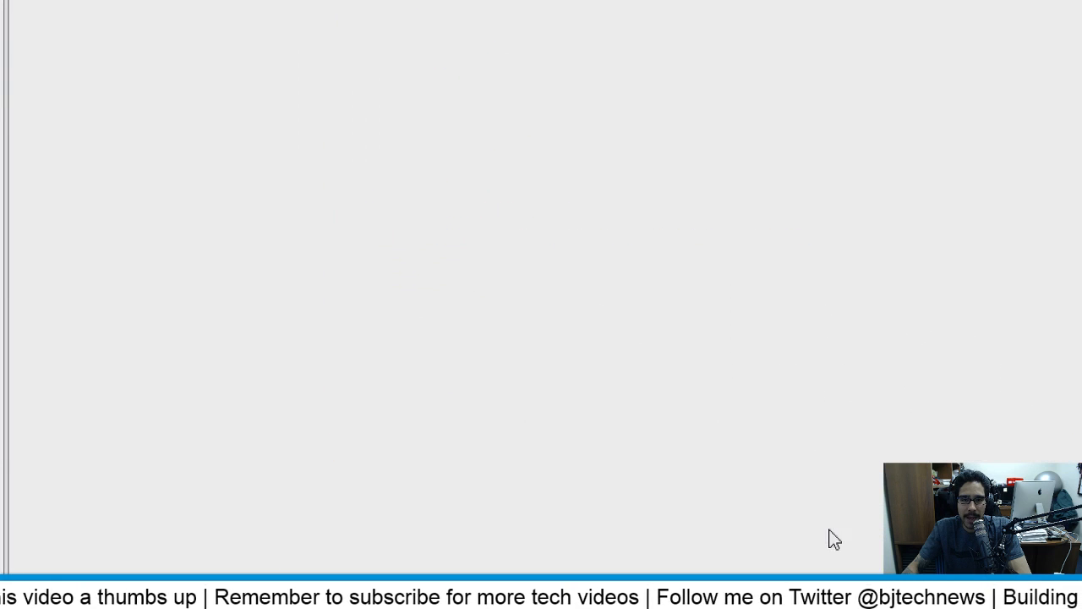
# Update the MDT deployment share with the option to optimize the boot image updating process
pyautogui.rightClick(292, 18)
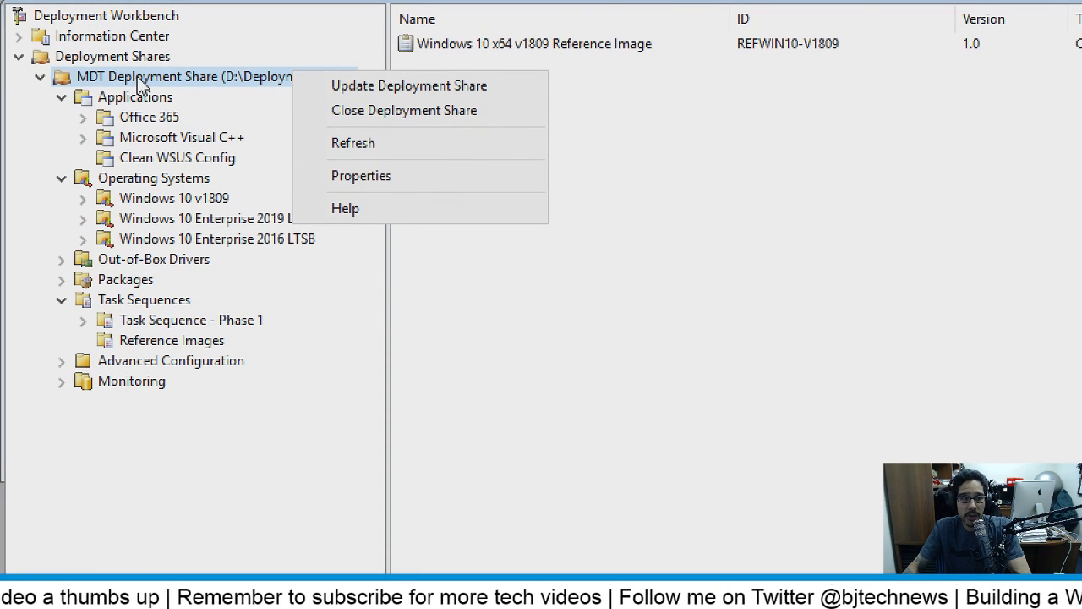
pyautogui.click(374, 96)
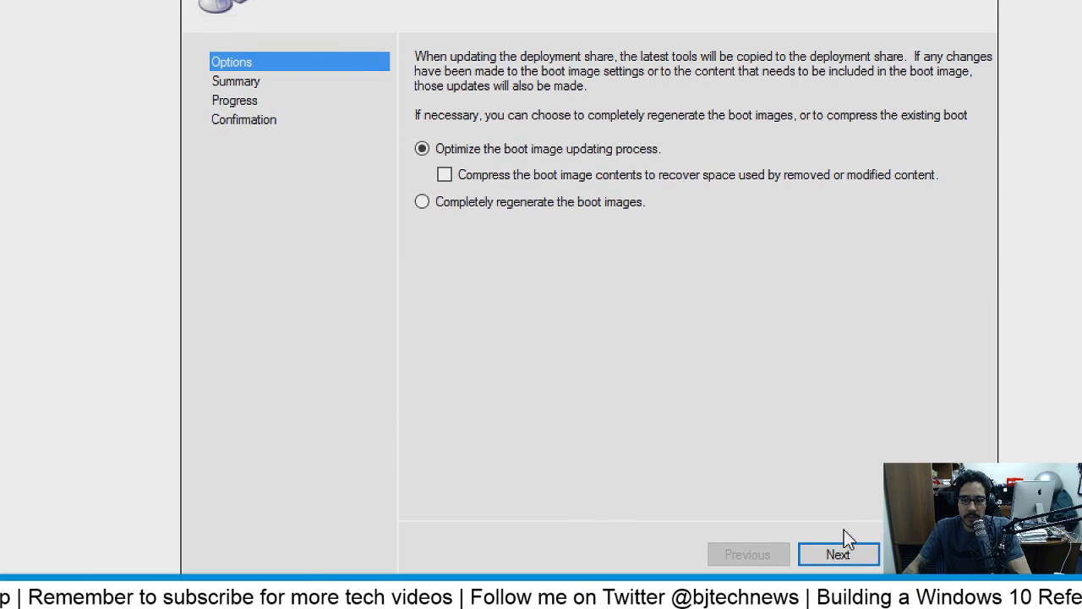
pyautogui.click(839, 602)
pyautogui.click(838, 602)
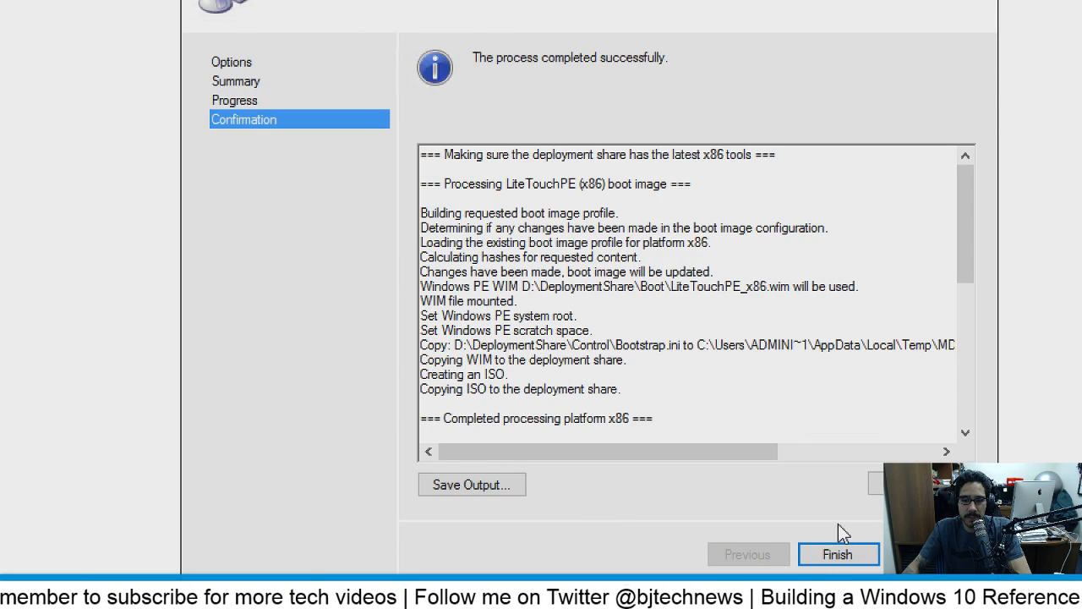
pyautogui.click(837, 546)
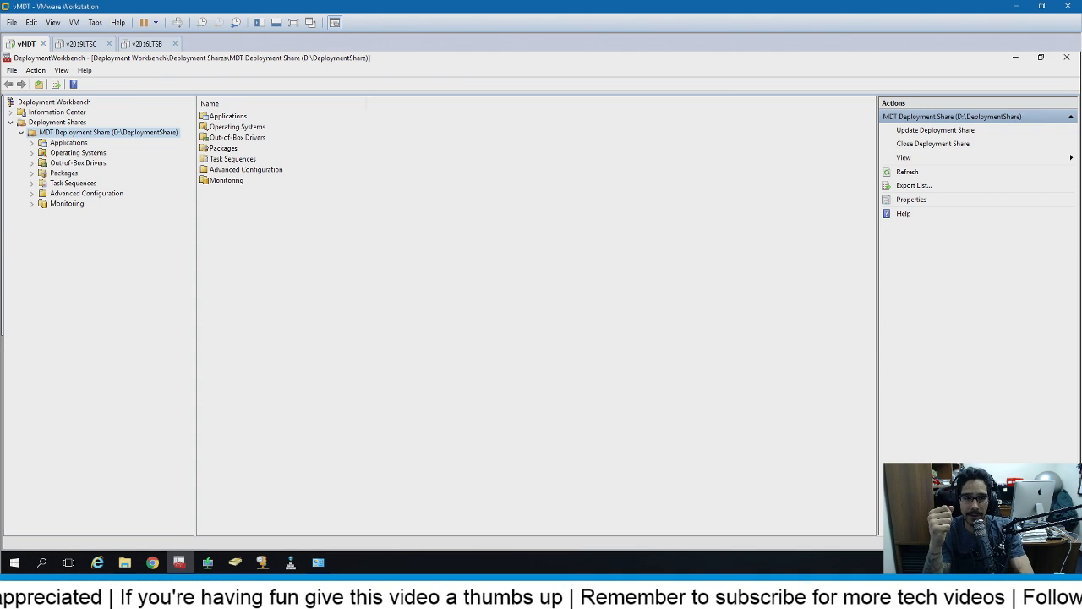
# Create a typical virtual machine named vREFIMG with a Windows 10 x64 guest and a blank 60 GB disk split into multiple files
pyautogui.click(124, 562)
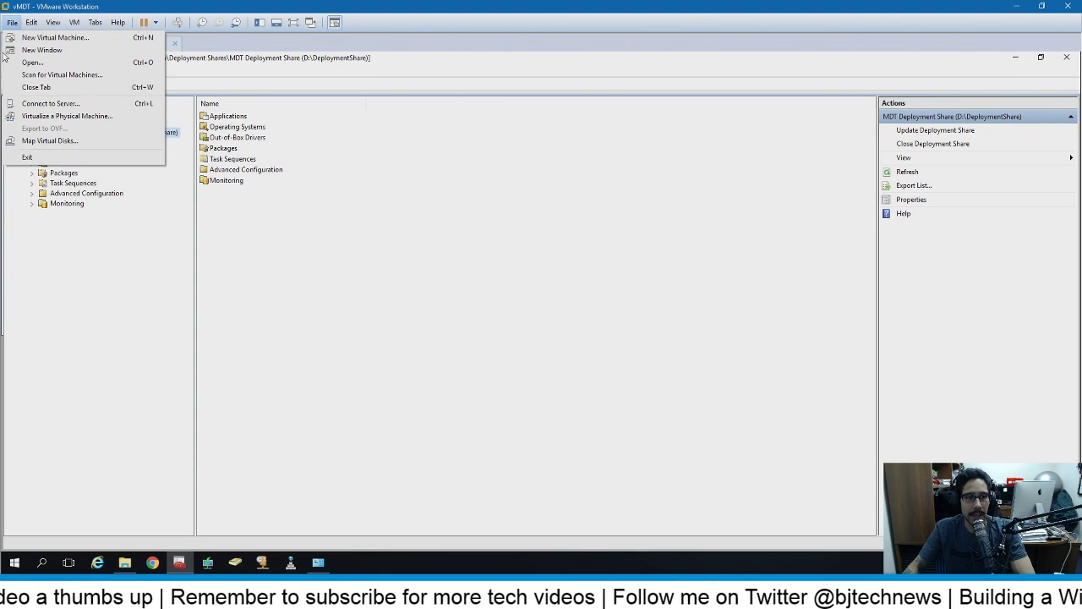
pyautogui.click(44, 39)
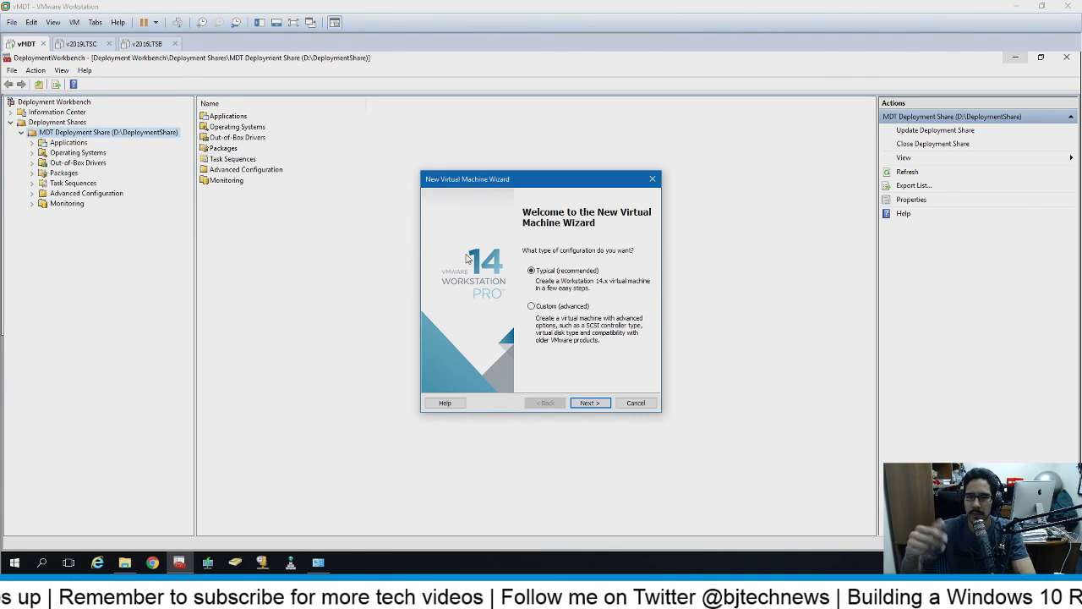
pyautogui.press('Return')
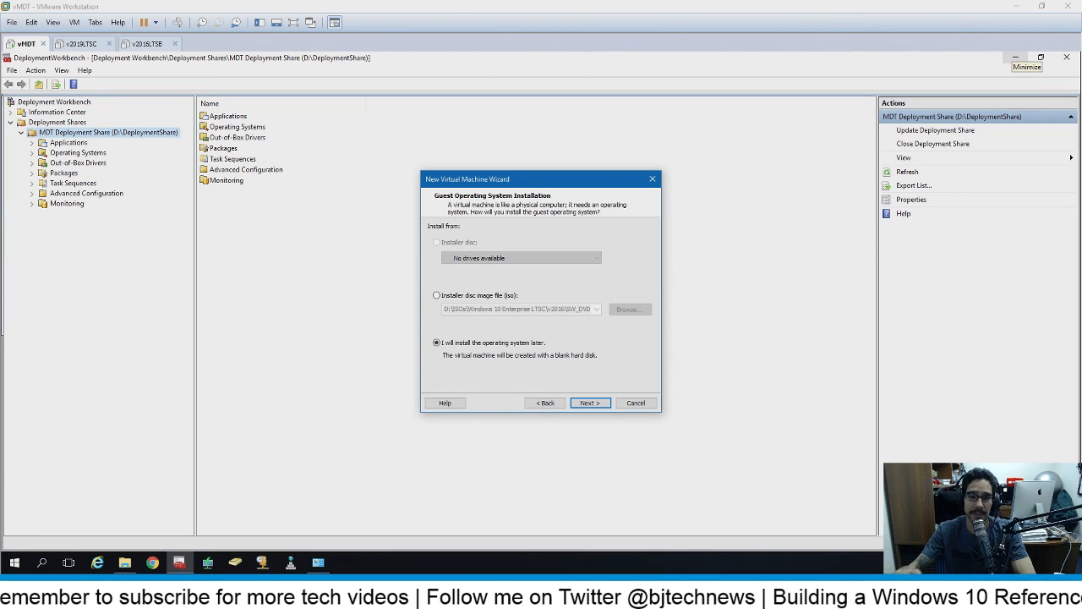
pyautogui.press('Return')
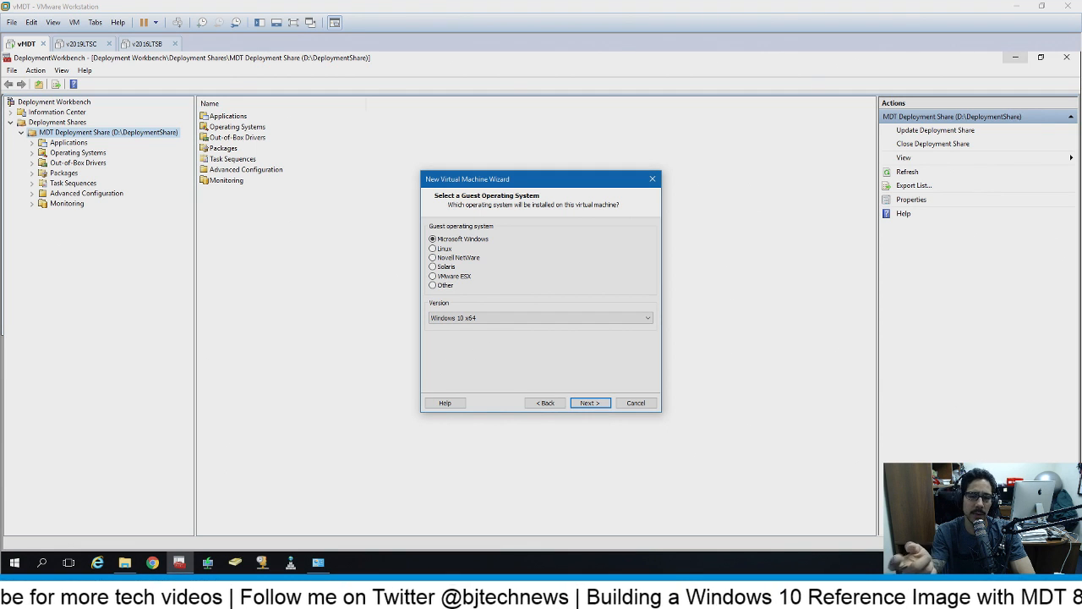
pyautogui.press('Return')
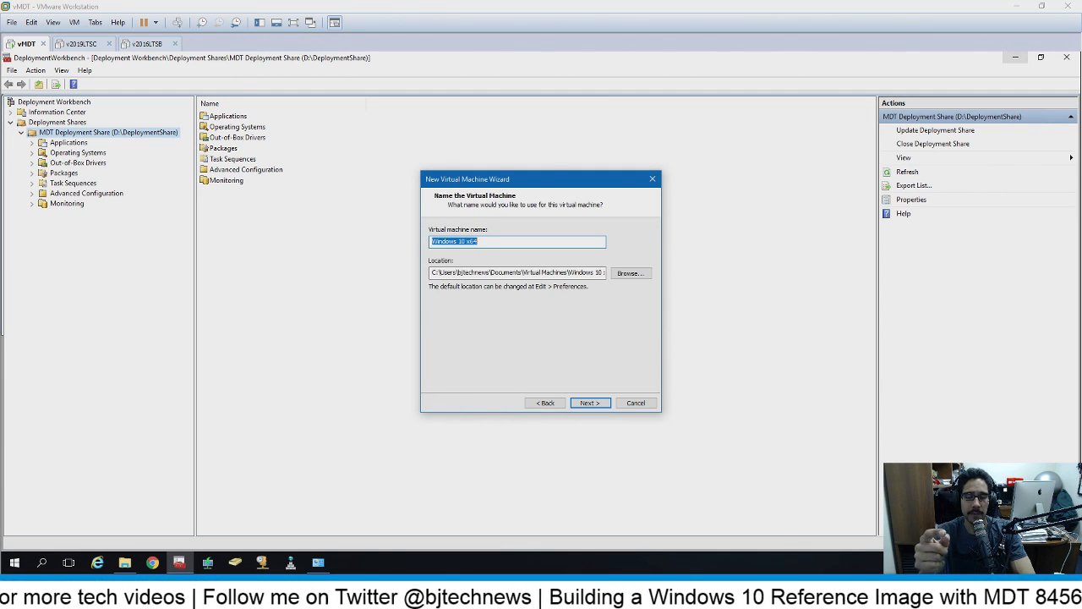
pyautogui.write('vREFIMG')
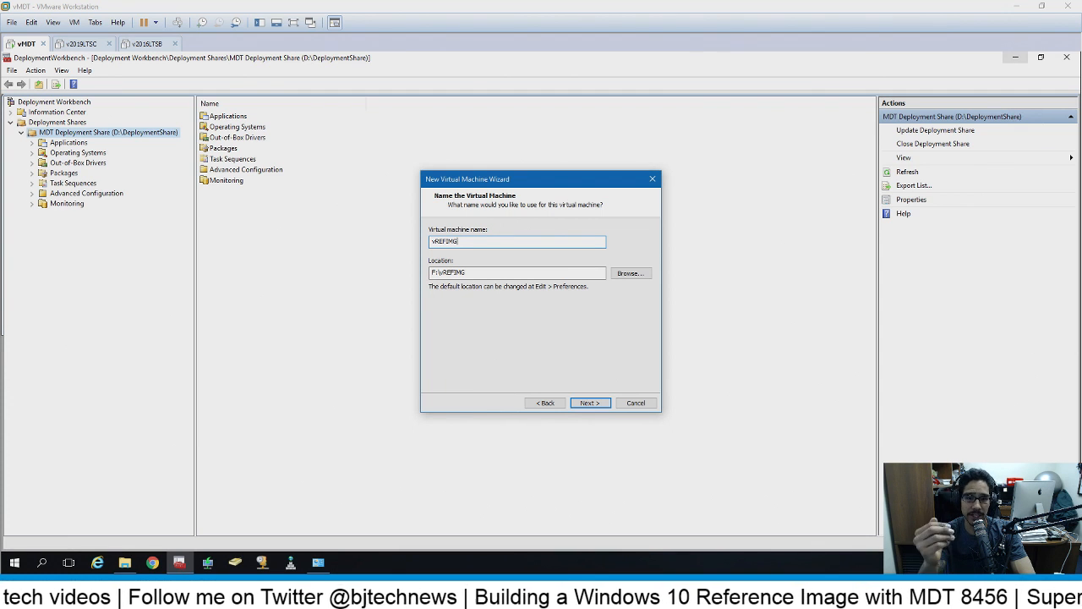
pyautogui.press('Return')
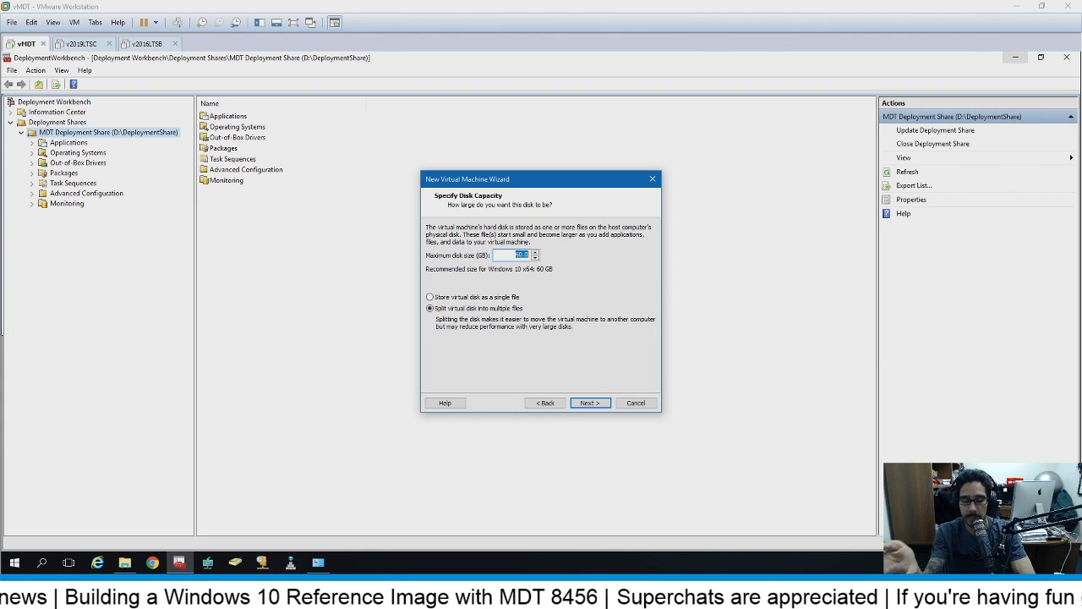
pyautogui.press('Return')
pyautogui.press('Return')
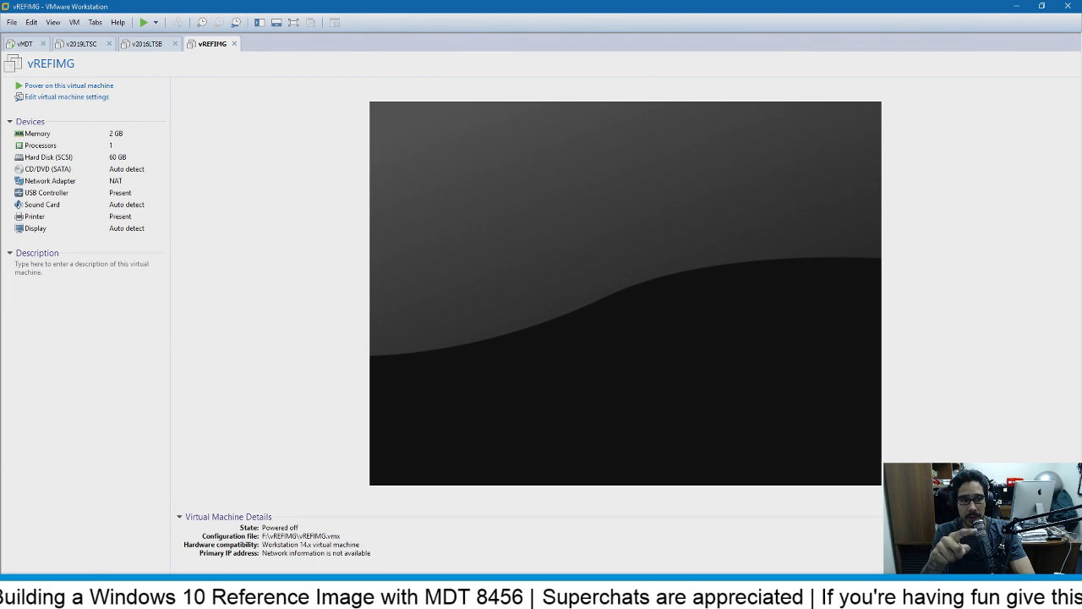
# Power on the vREFIMG virtual machine and boot it from the WDS network boot service
pyautogui.hotkey('ctrl', 'b')
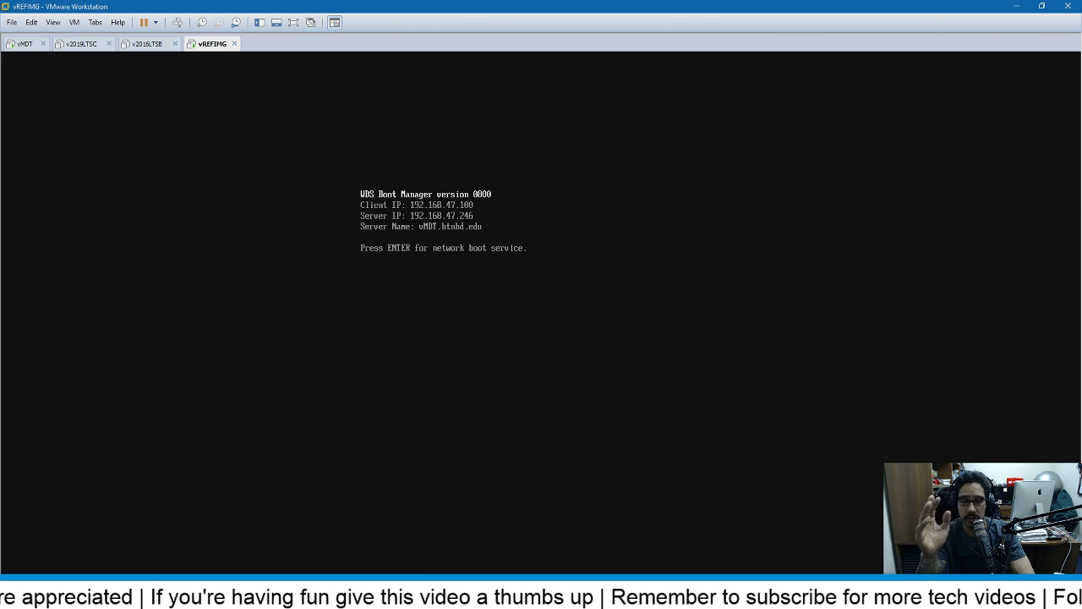
pyautogui.press('Return')
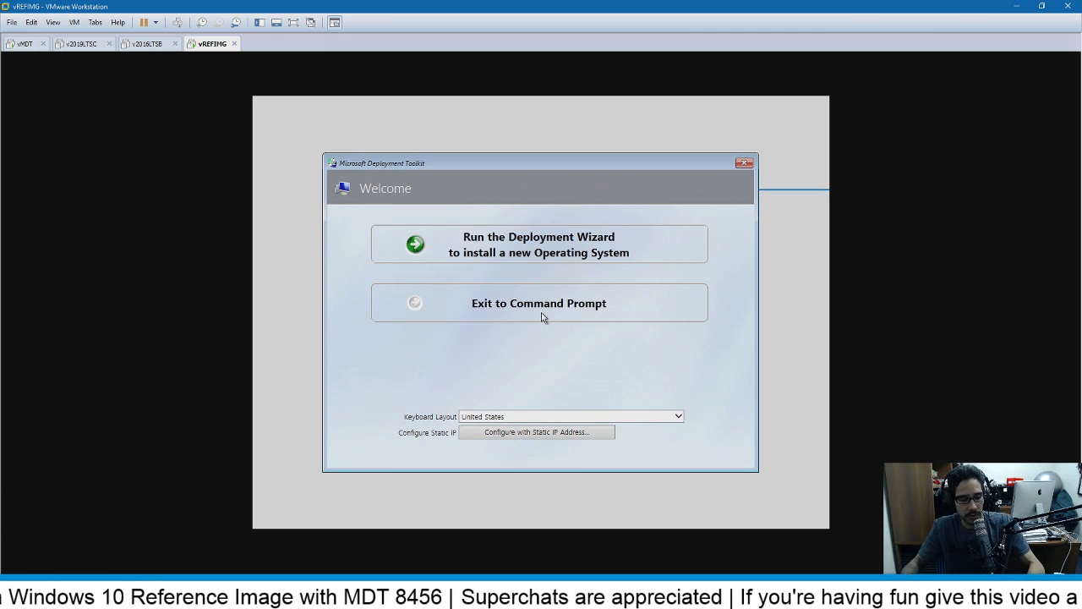
# On the host computer, open CustomSettings.ini and Bootstrap.ini from the reference image project folder to review the deployment settings
pyautogui.press('Escape')
pyautogui.click(1016, 8)
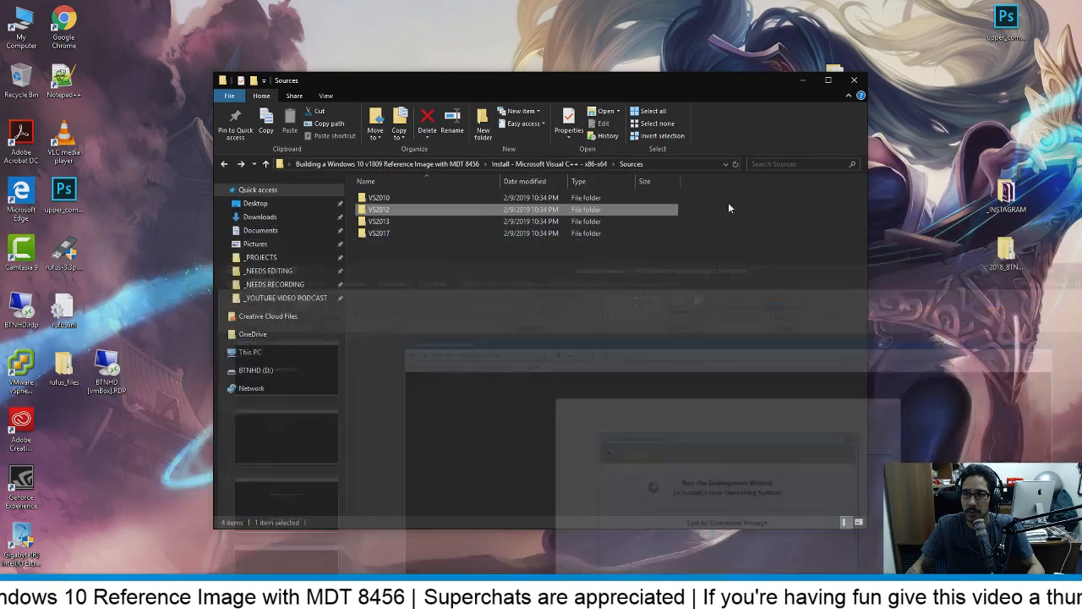
pyautogui.click(437, 164)
pyautogui.click(432, 166)
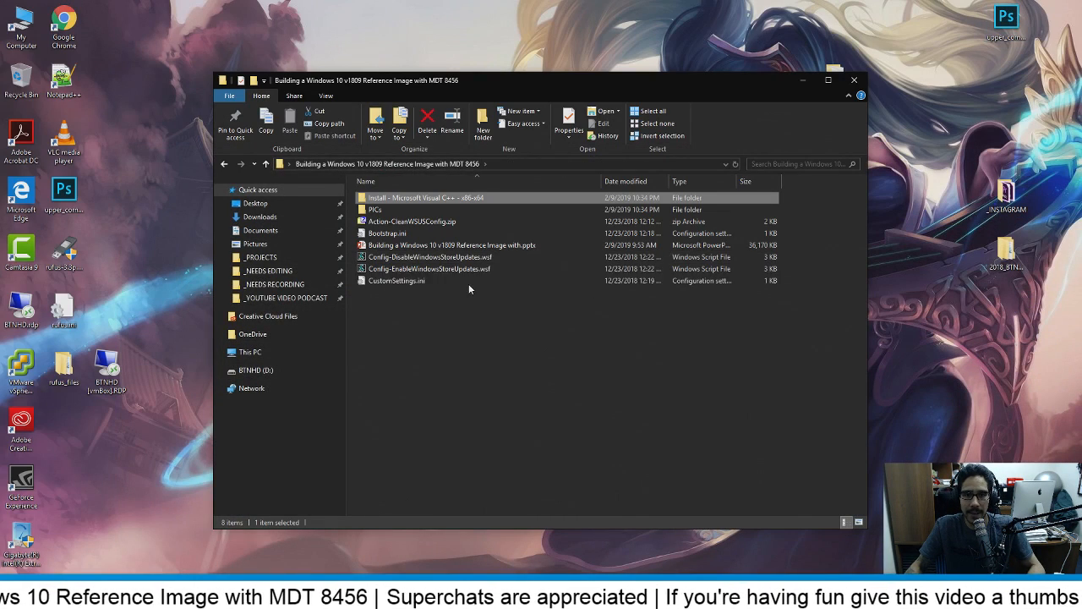
pyautogui.doubleClick(403, 281)
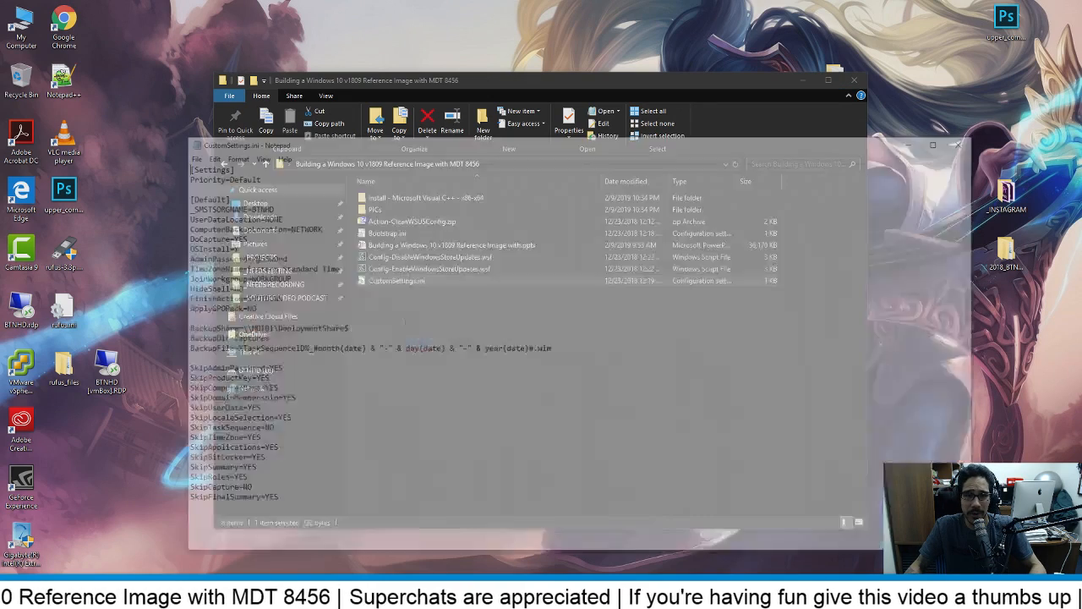
pyautogui.moveTo(420, 145); pyautogui.dragTo(540, 120)
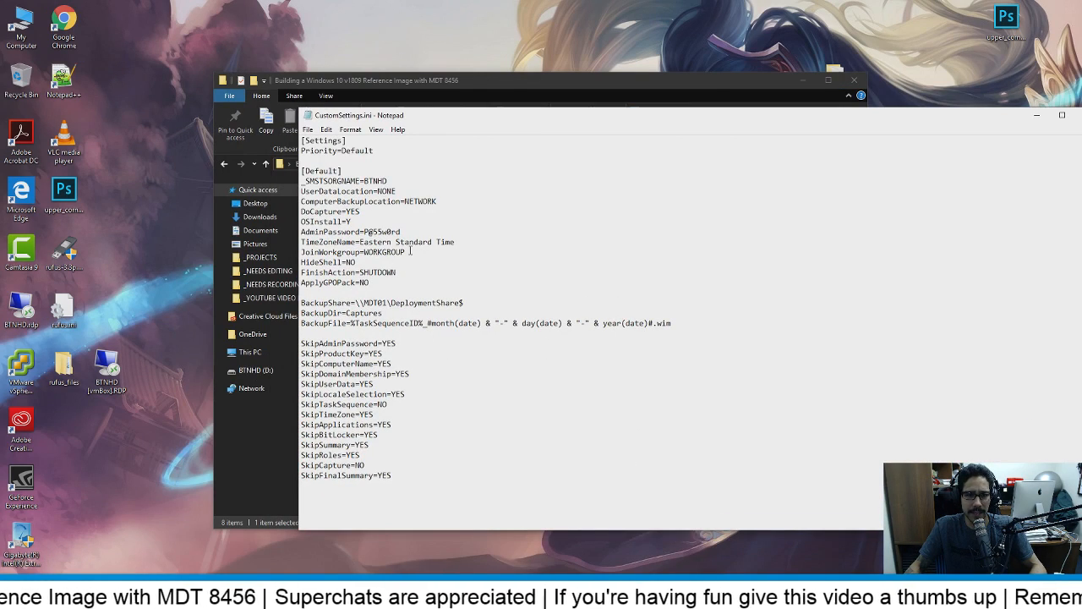
pyautogui.click(459, 74)
pyautogui.moveTo(470, 79); pyautogui.dragTo(362, 78)
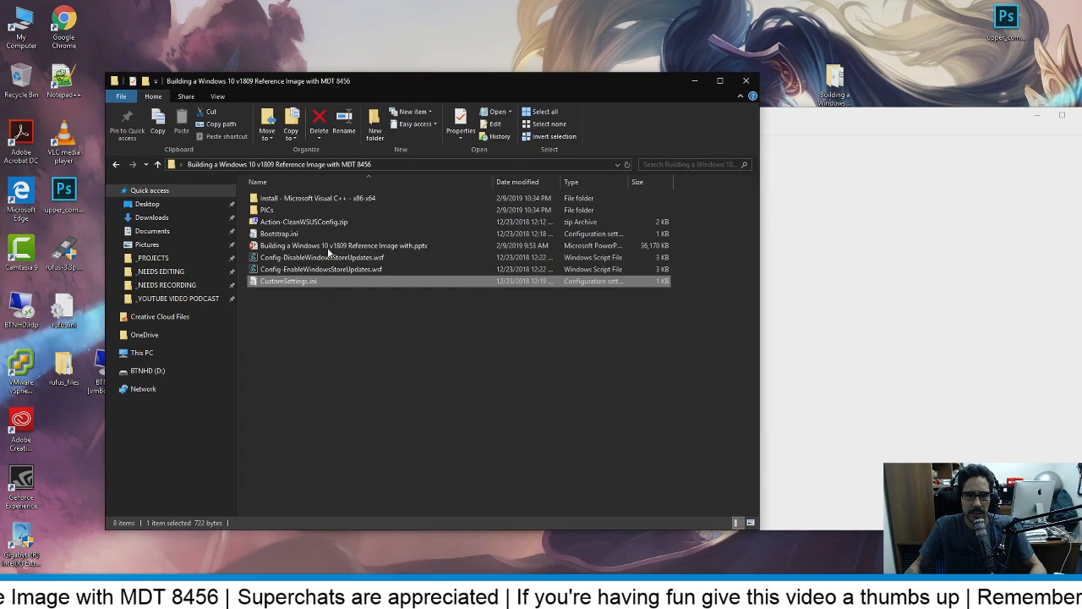
pyautogui.doubleClick(291, 234)
pyautogui.moveTo(297, 262); pyautogui.dragTo(173, 236)
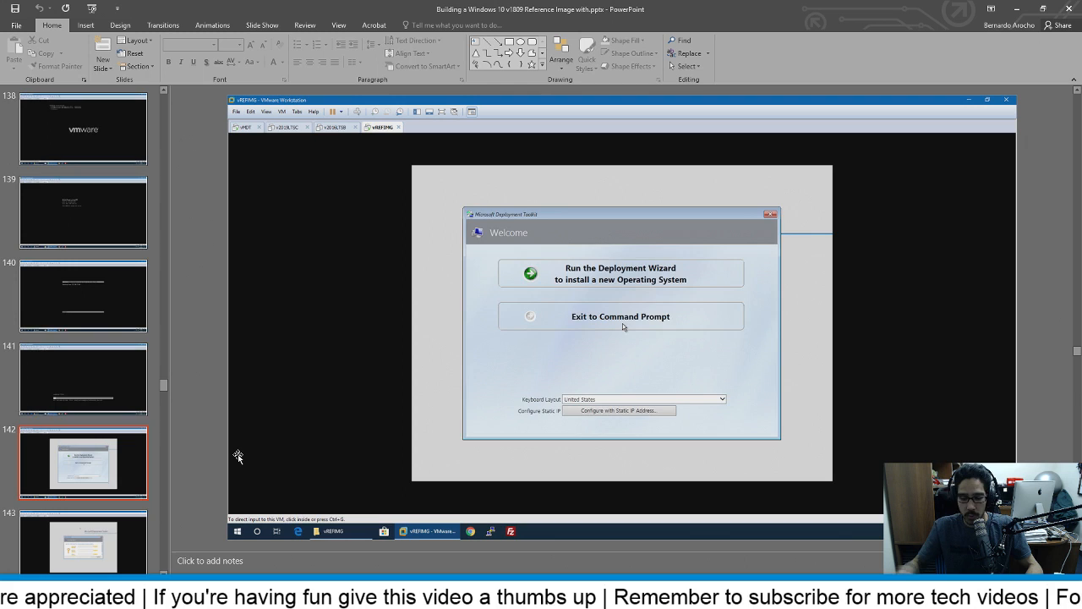
# Examine the PowerPoint slides showing the MDT welcome and credentials screens, and return to the vREFIMG virtual machine
pyautogui.press('Down')
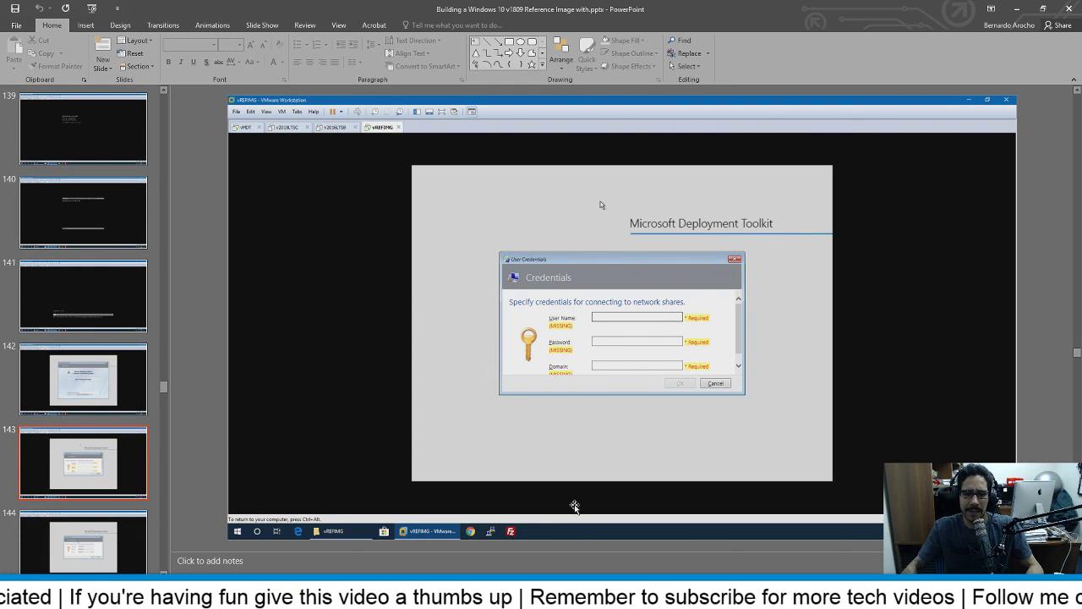
pyautogui.hotkey('alt', 'Tab')
pyautogui.hotkey('alt', 'Tab')
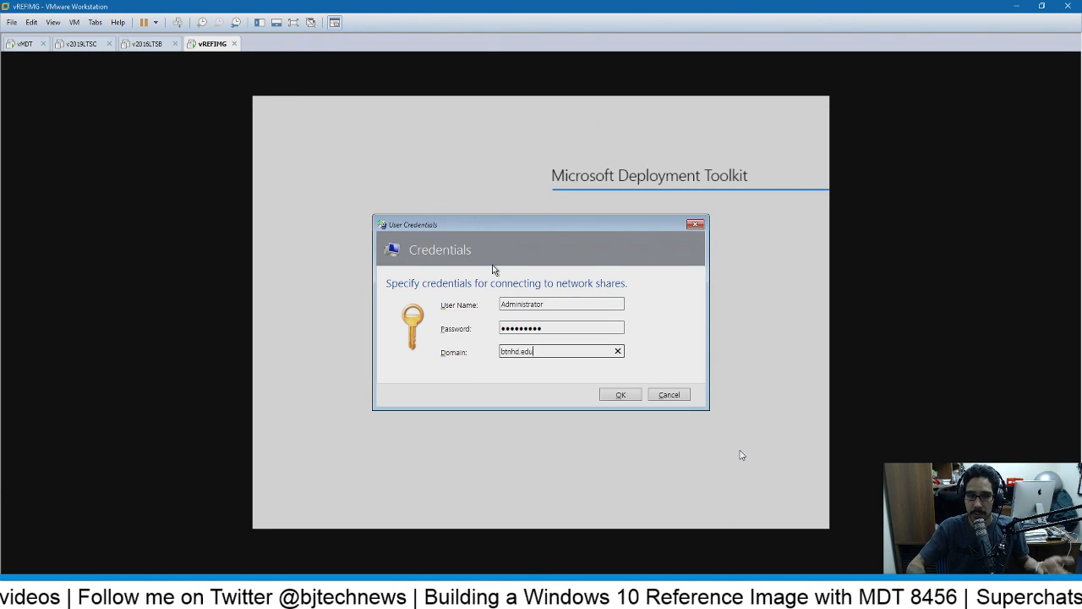
# Submit the network share user name, password and domain, and start the Windows 10 x64 v1809 Reference Image task sequence
pyautogui.press('Return')
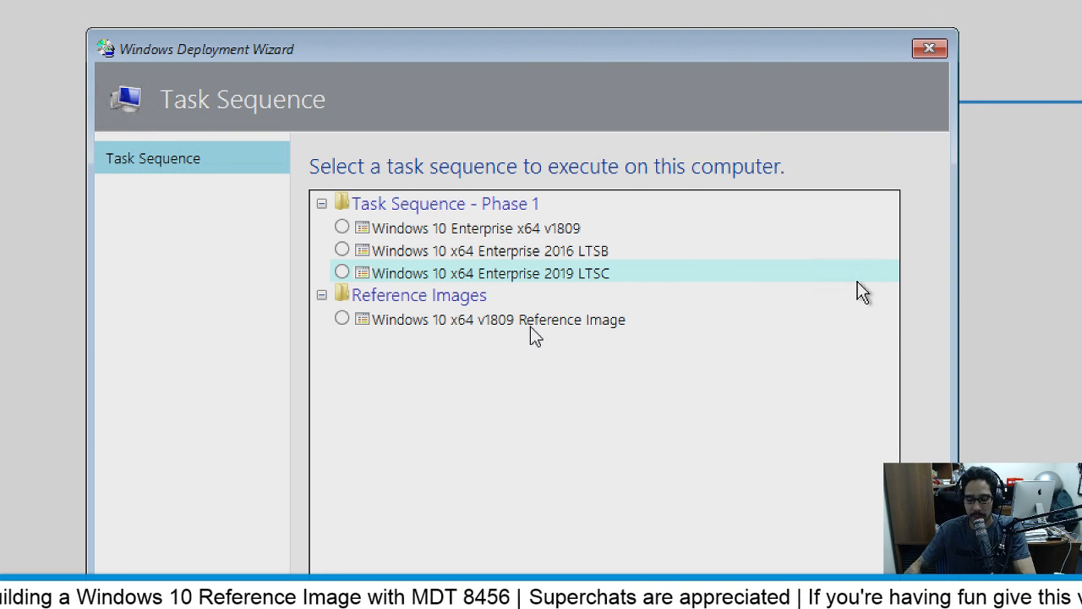
pyautogui.click(459, 328)
pyautogui.press('Return')
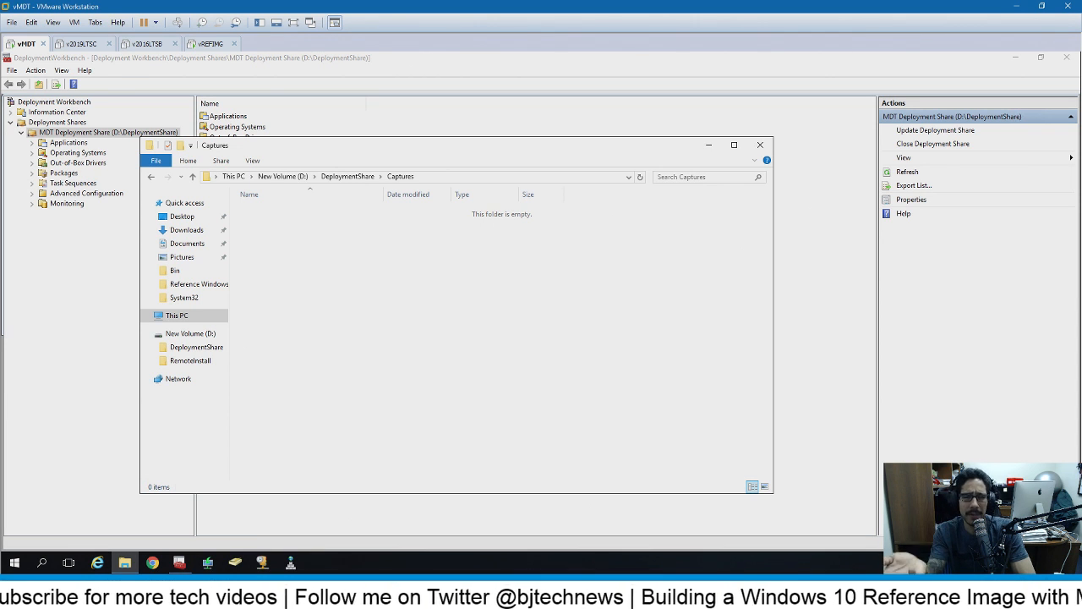
# Check the capture progress on vREFIMG and the contents of the Captures folder on vMDT
pyautogui.hotkey('ctrl', 'alt', 'Left')
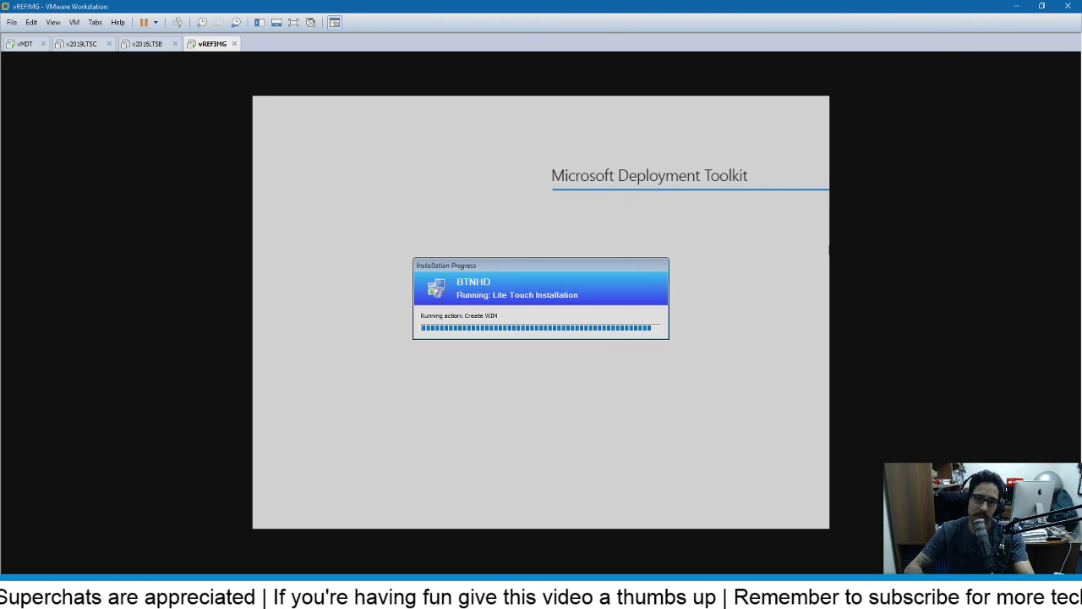
pyautogui.click(25, 43)
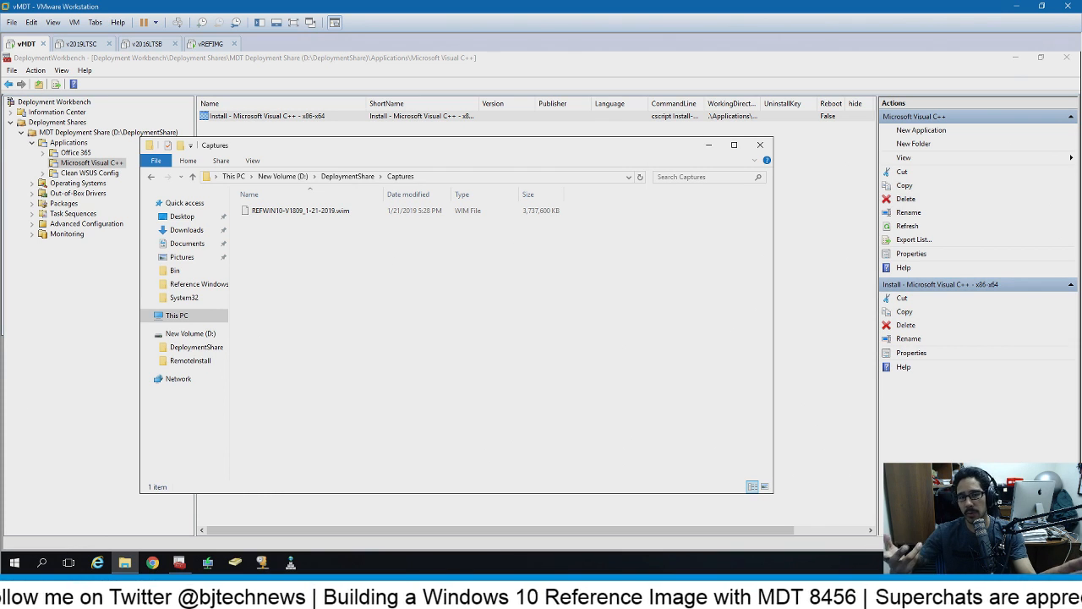
pyautogui.click(210, 44)
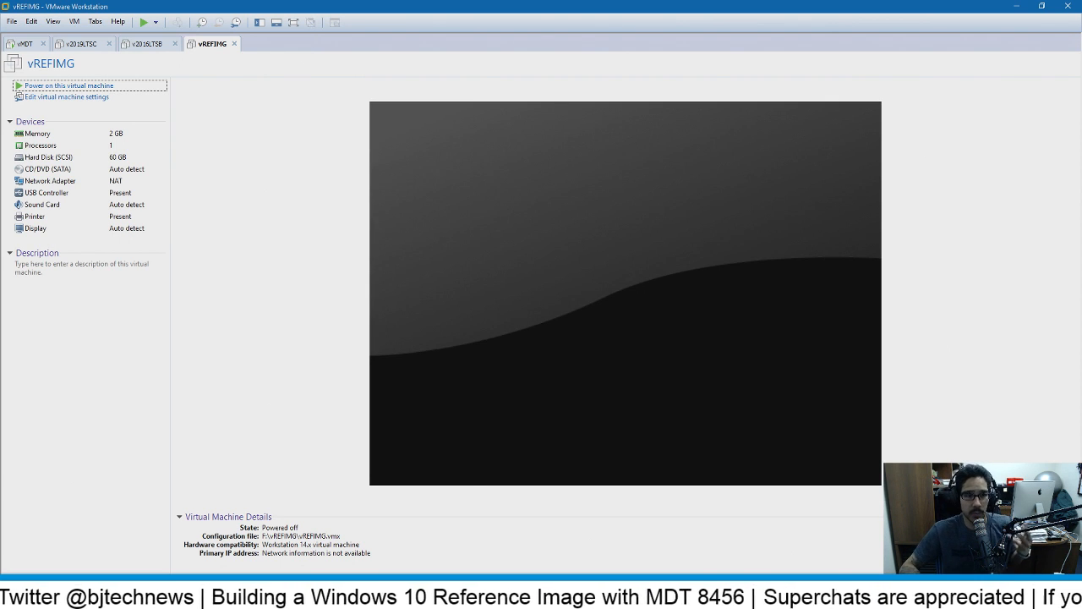
# In the Deployment Workbench on vMDT, create a folder named Reference Images under Operating Systems
pyautogui.click(24, 43)
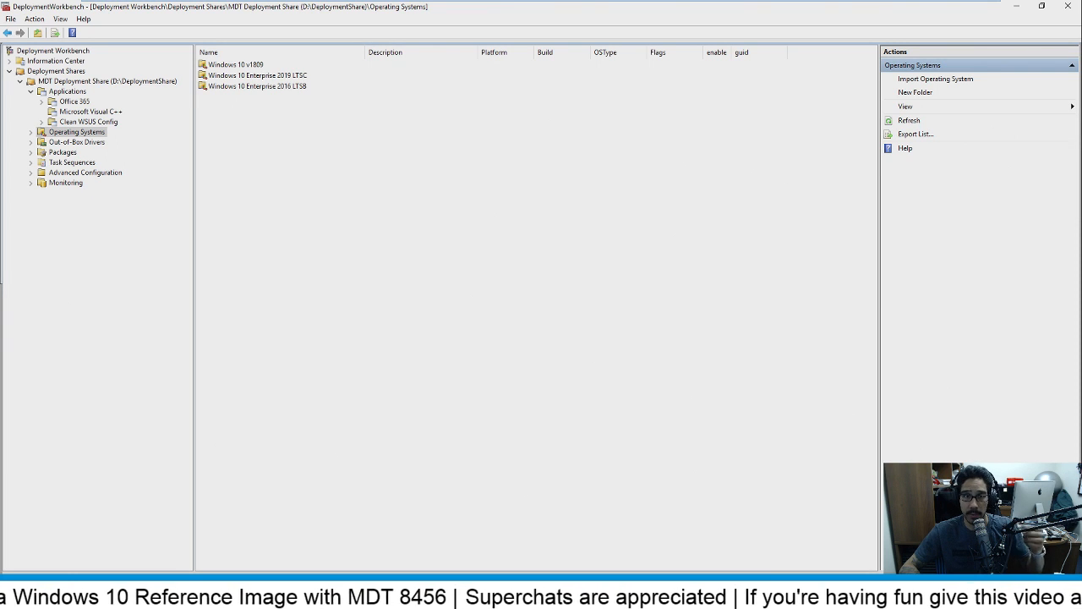
pyautogui.click(30, 132)
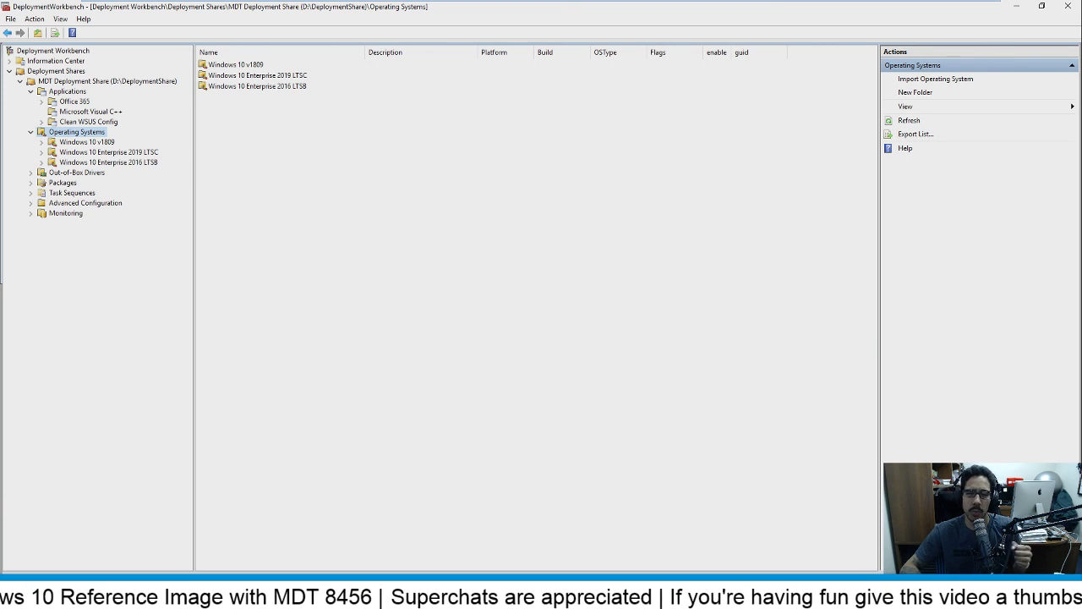
pyautogui.rightClick(93, 132)
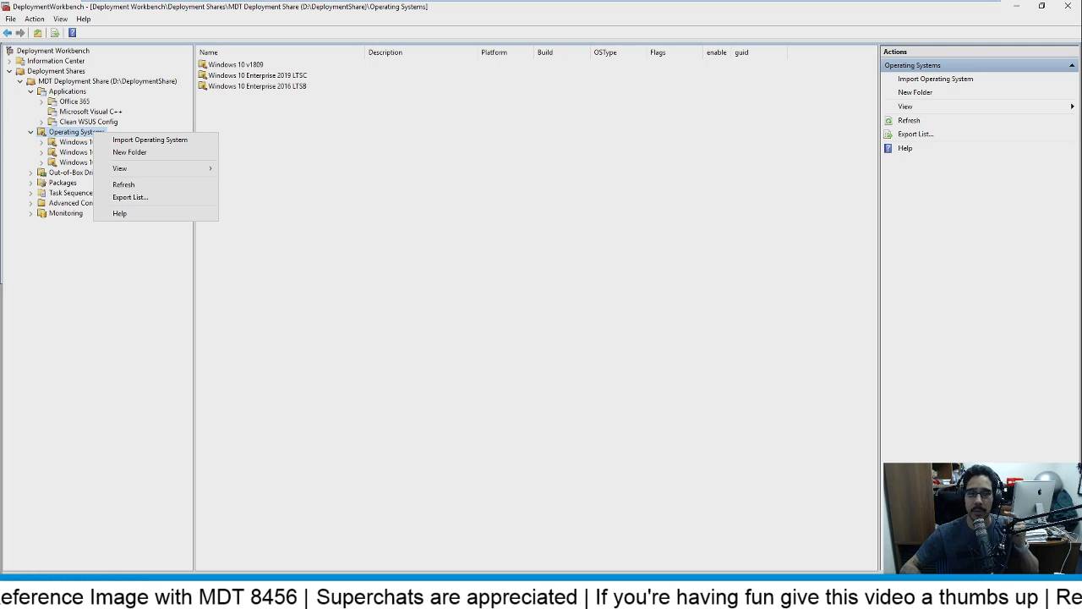
pyautogui.click(129, 152)
pyautogui.write('Reference Images')
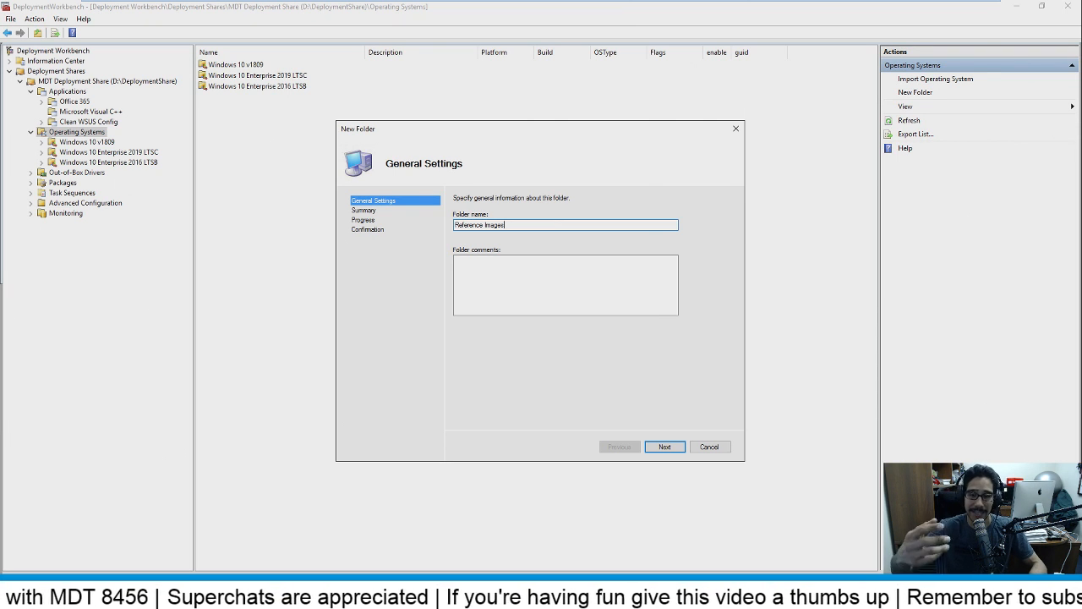
pyautogui.press('Return')
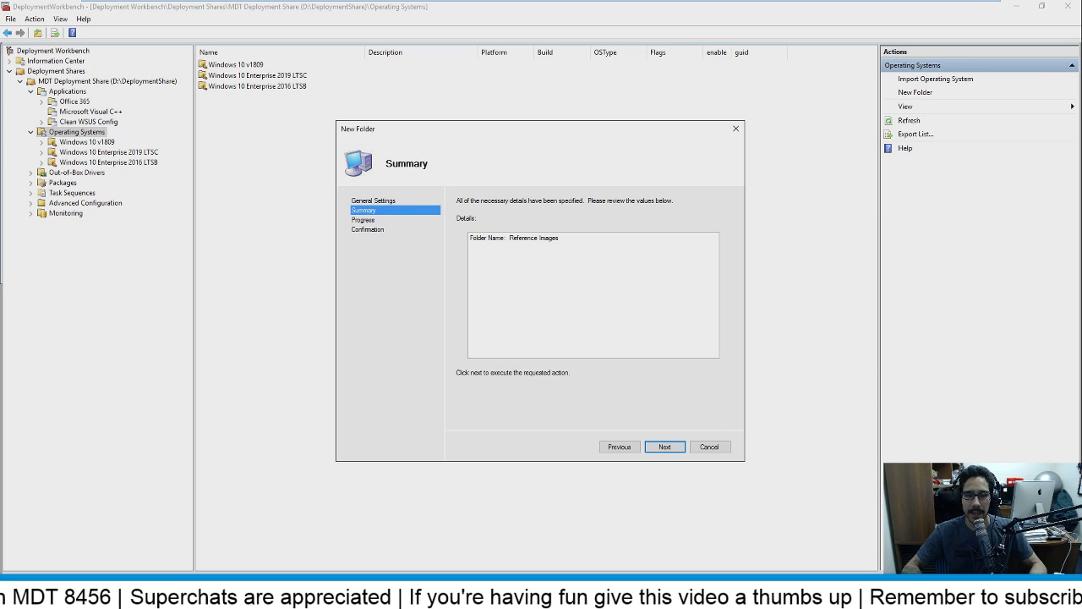
pyautogui.press('Return')
pyautogui.press('Return')
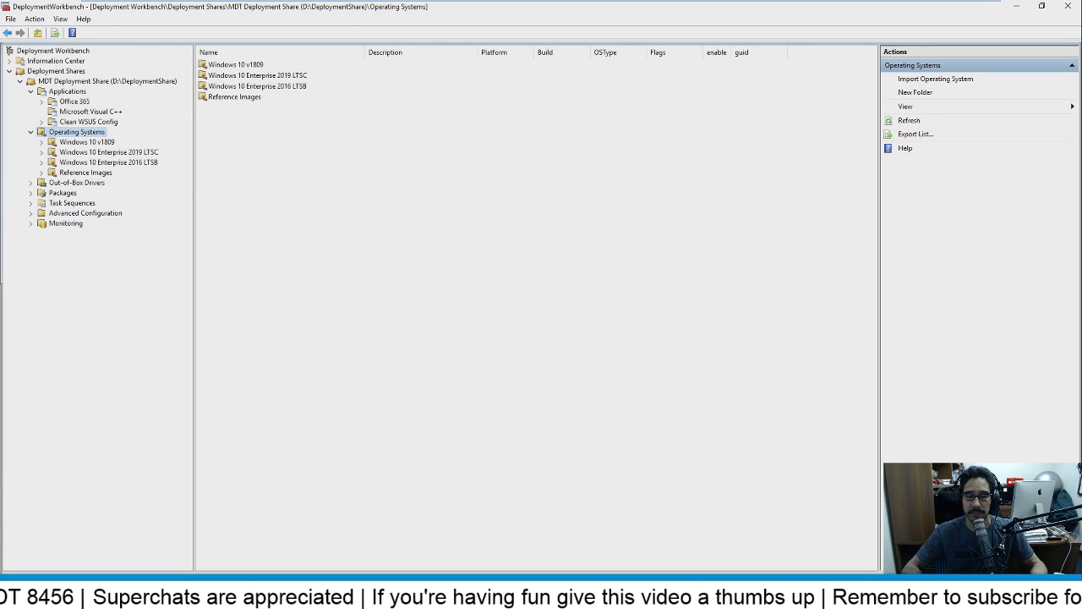
# Start importing a custom image file into the Reference Images operating systems folder, with D:\DeploymentShare\Captures\REFWIN10-V1809_1-21-2019.wim as the source
pyautogui.rightClick(110, 174)
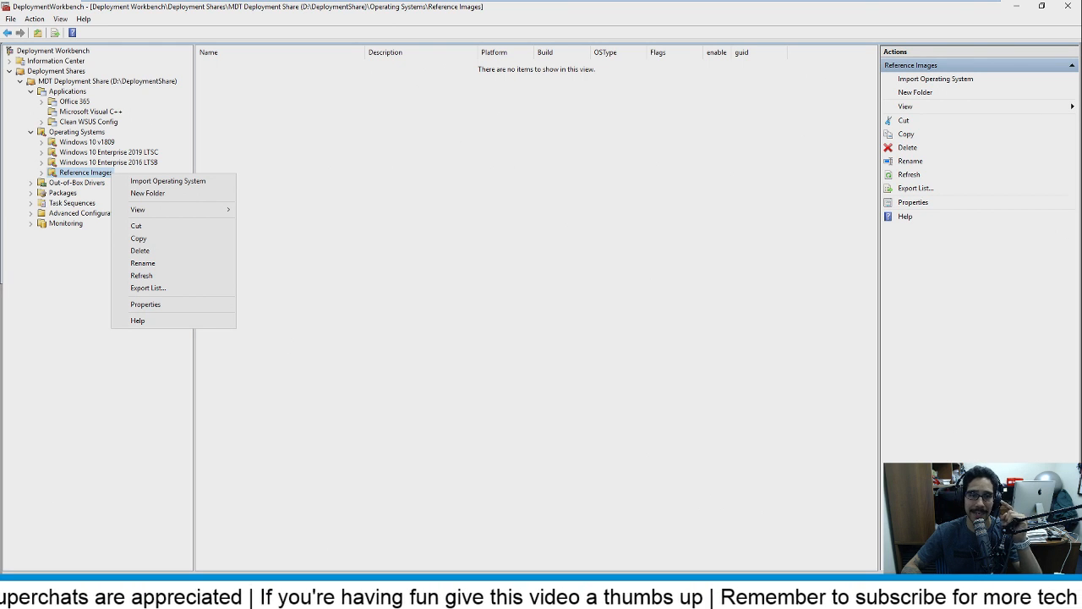
pyautogui.click(167, 181)
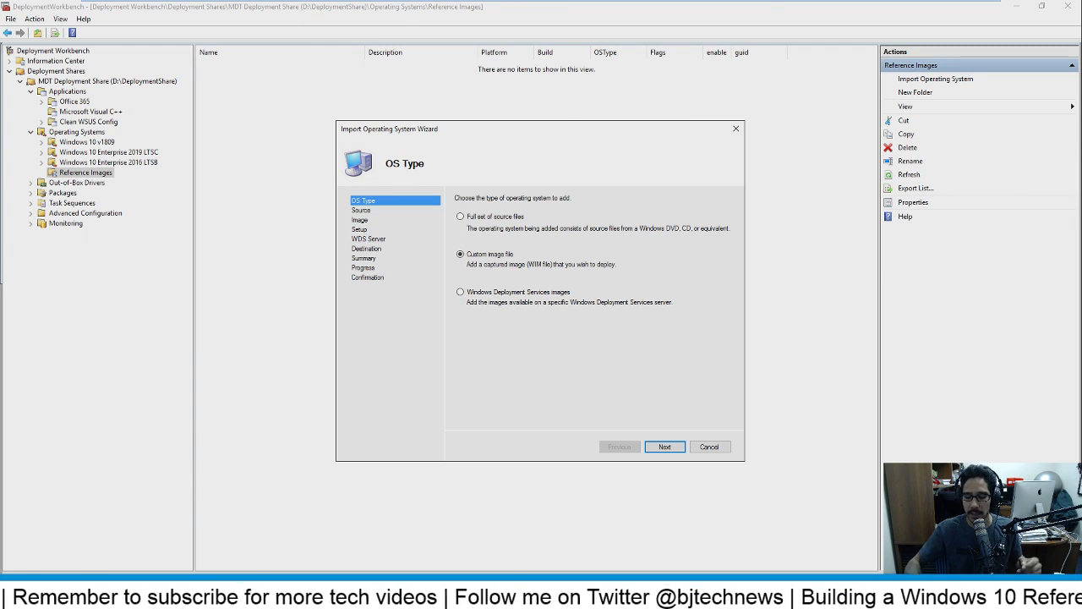
pyautogui.press('Return')
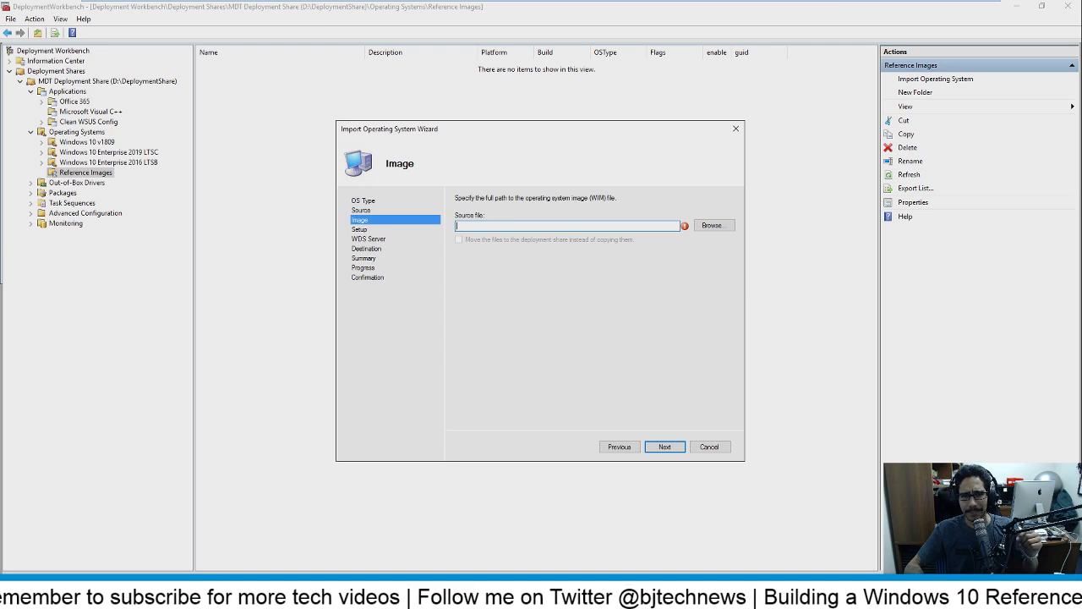
pyautogui.click(714, 225)
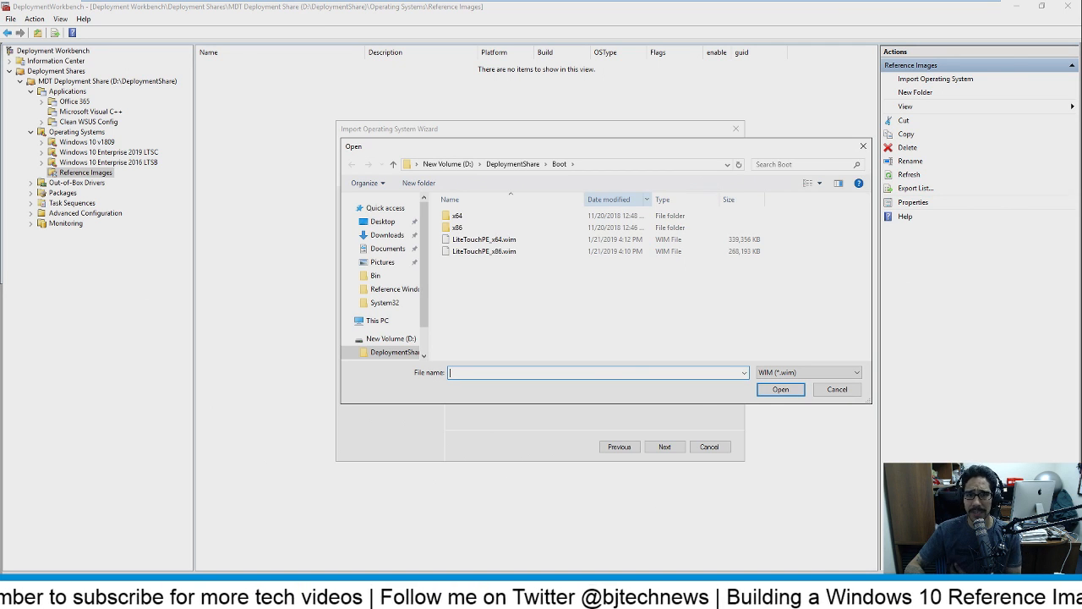
pyautogui.click(448, 164)
pyautogui.doubleClick(478, 215)
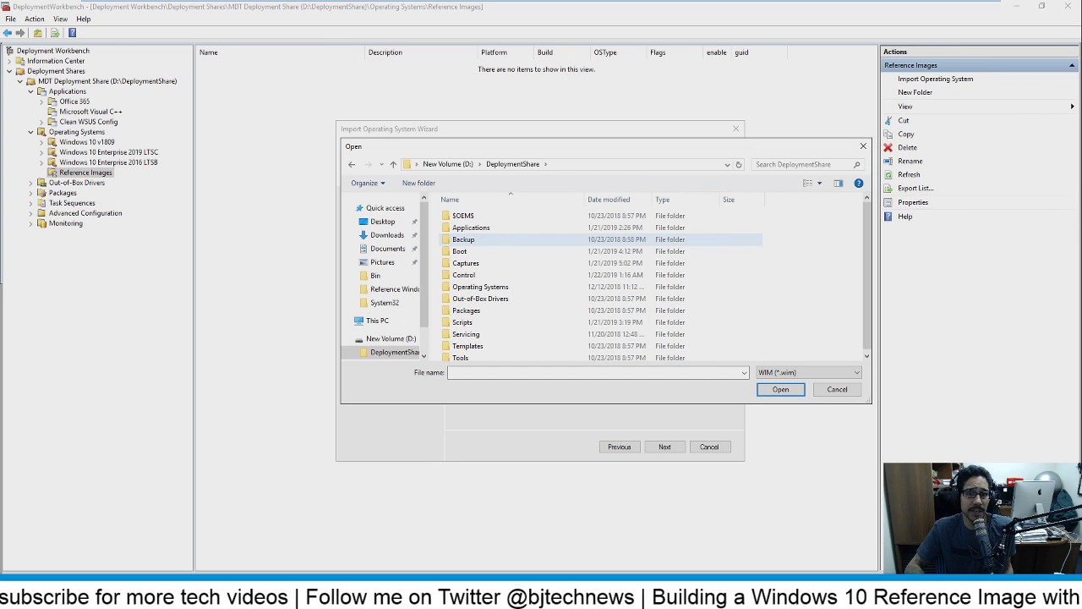
pyautogui.doubleClick(465, 263)
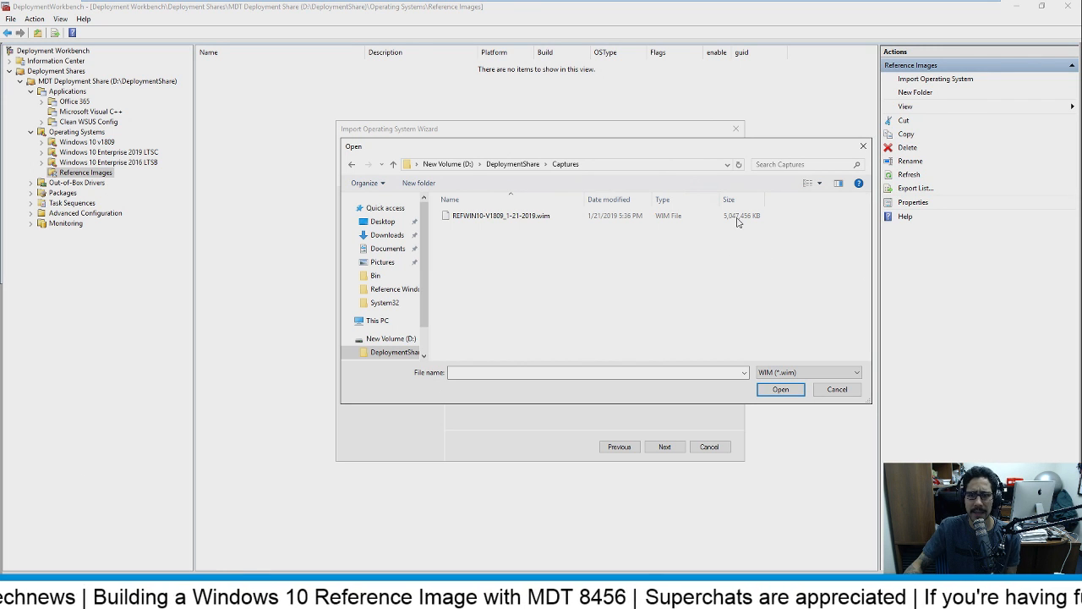
pyautogui.doubleClick(688, 224)
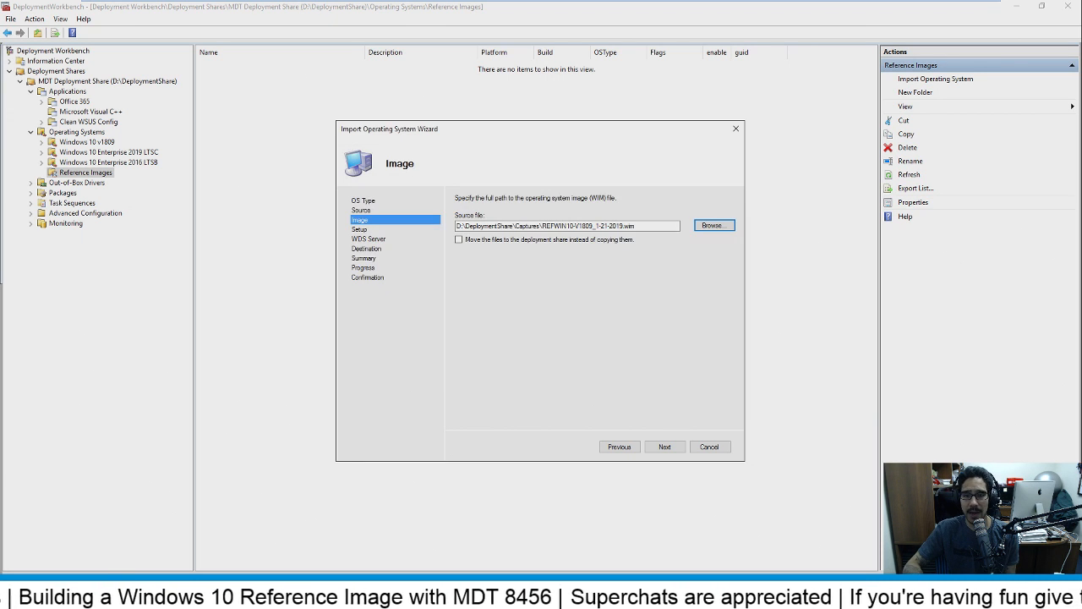
# Complete the image import without setup files, using REFWIN10-V1809_1-21-2019 as the destination directory name
pyautogui.click(664, 446)
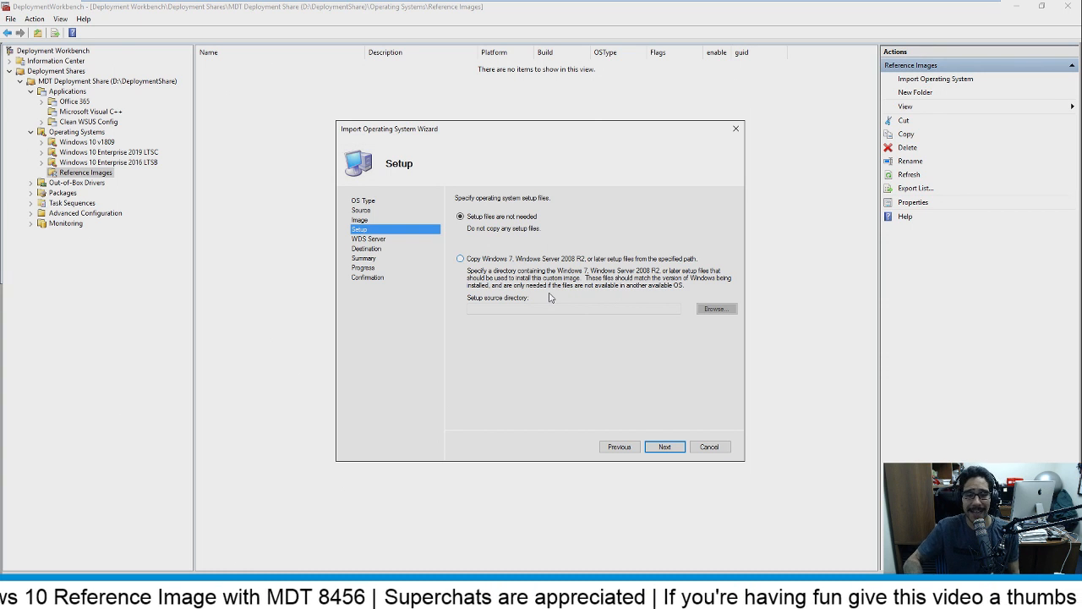
pyautogui.press('Return')
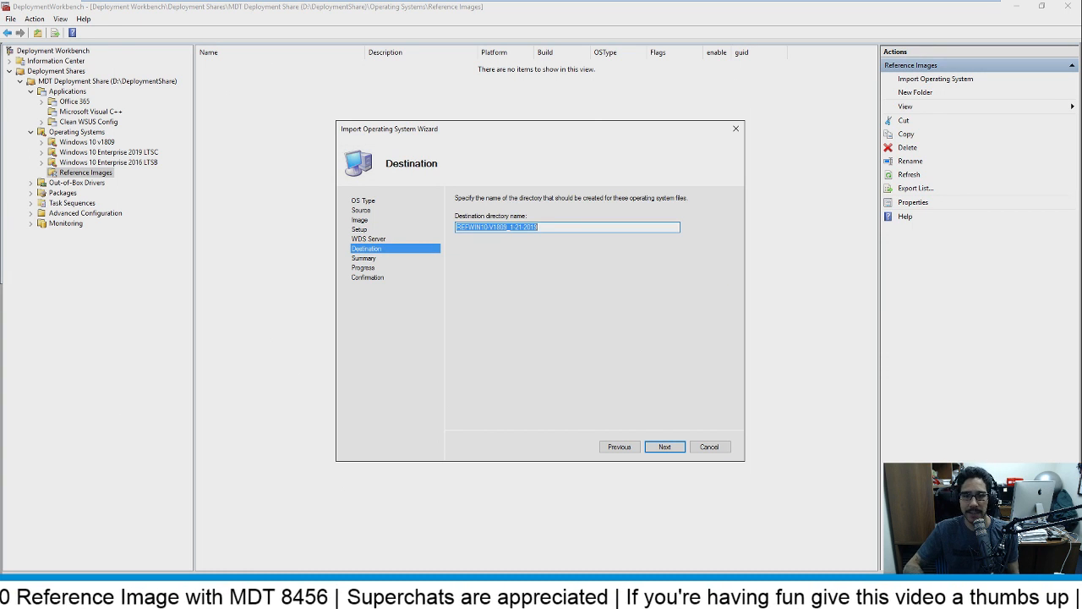
pyautogui.press('Return')
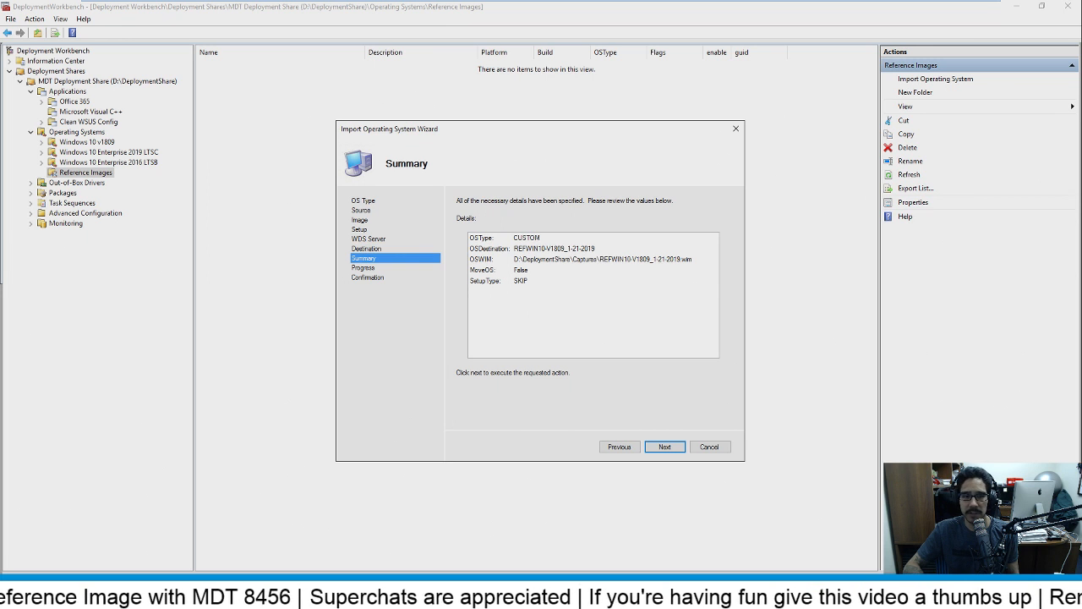
pyautogui.press('Return')
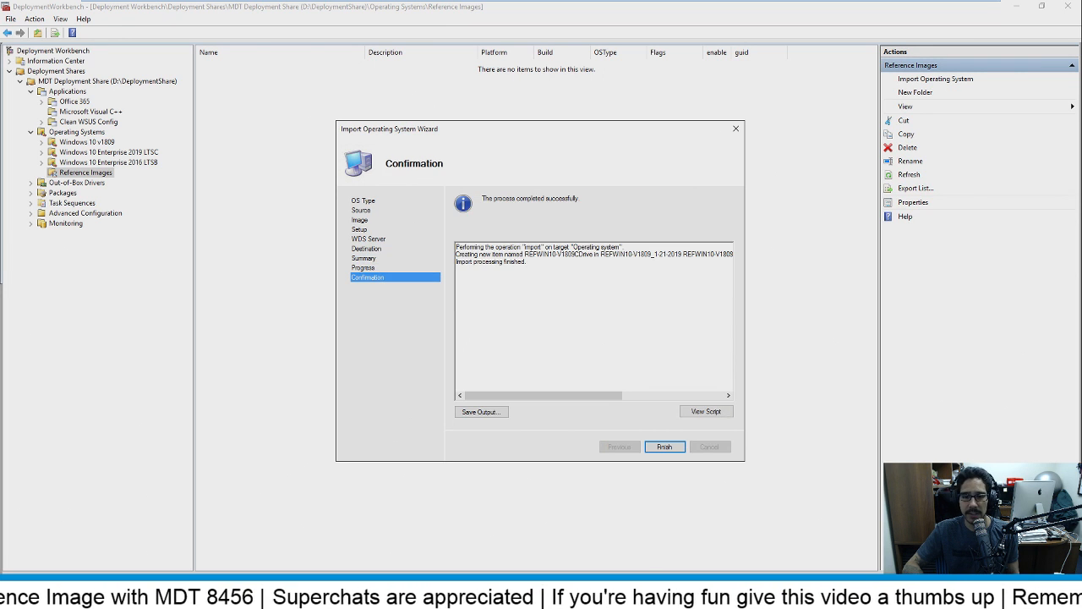
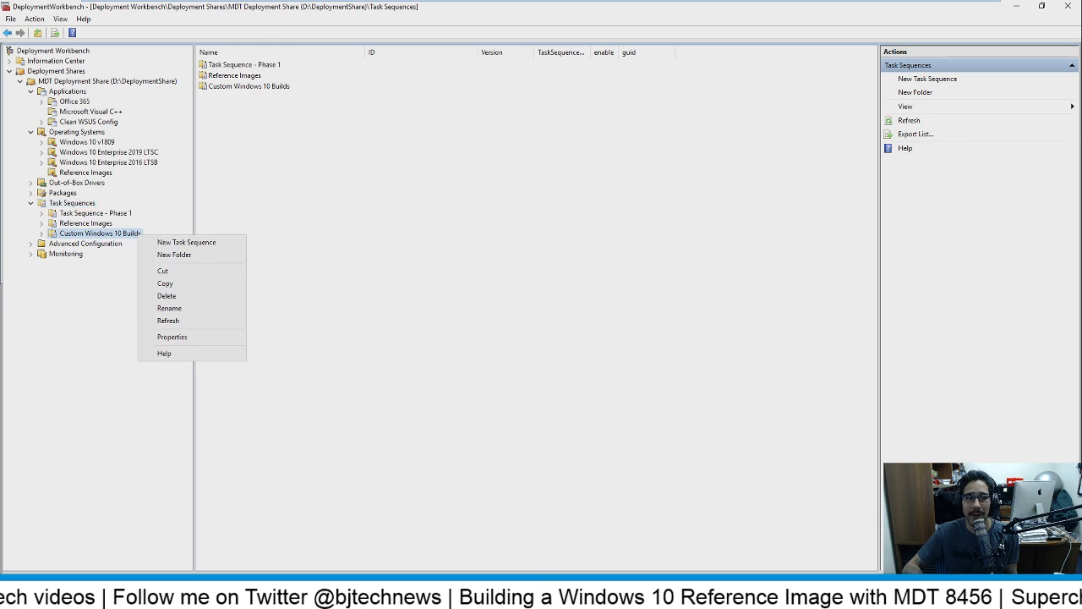
# Start a Standard Client Task Sequence in Custom Windows 10 Builds with ID REFBUILDv1.0 and name Windows 10 x64 v1809 Custom Build v1.0
pyautogui.click(186, 242)
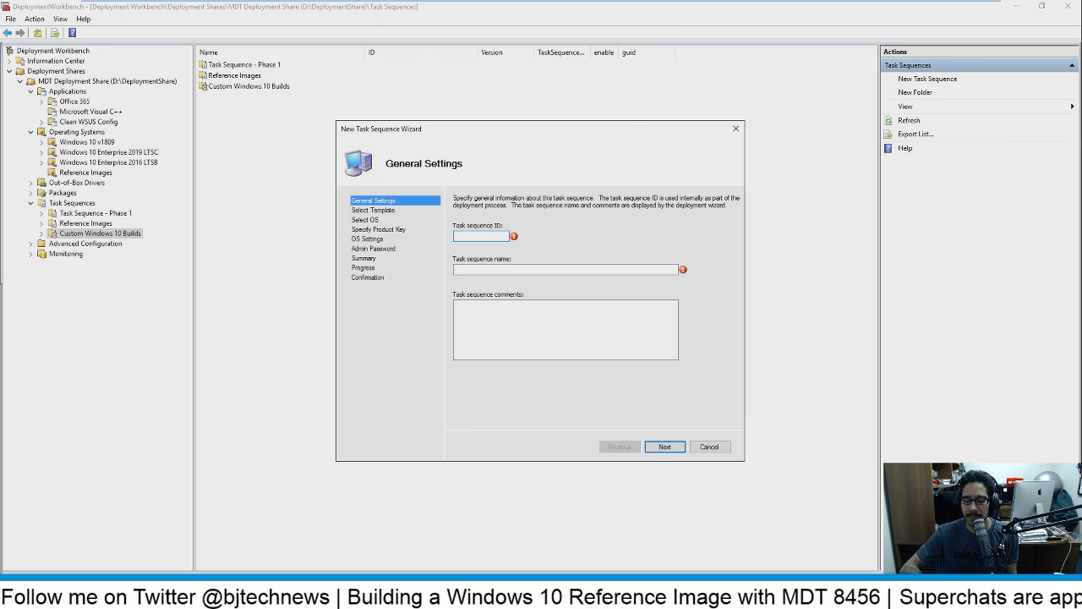
pyautogui.write('REFBUILDv1.0')
pyautogui.press('Tab')
pyautogui.write('Windows 10 x64 v1809 Custom Build v1.0')
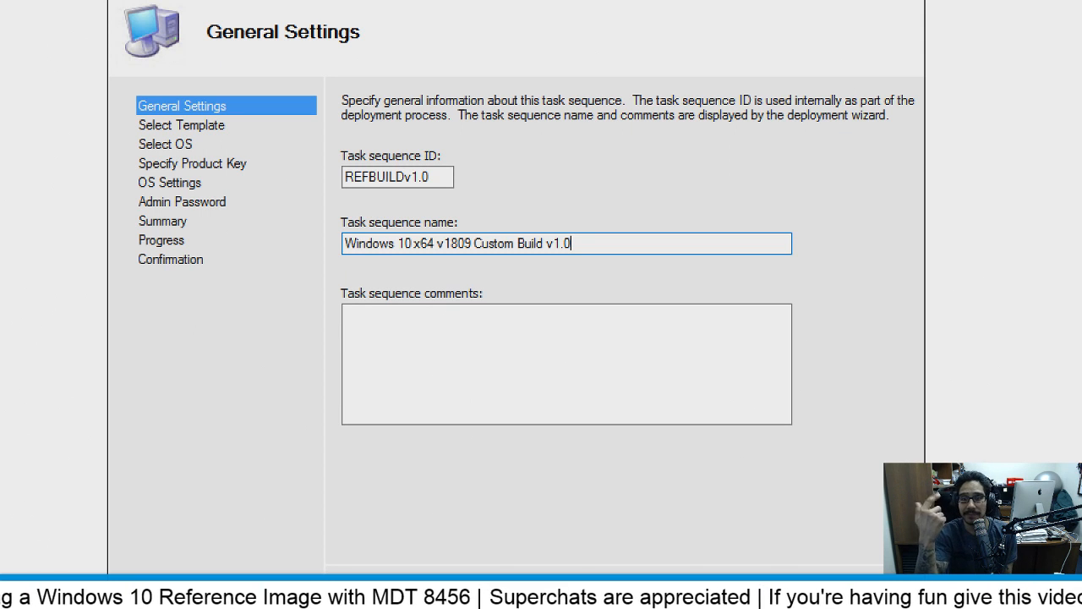
pyautogui.press('Return')
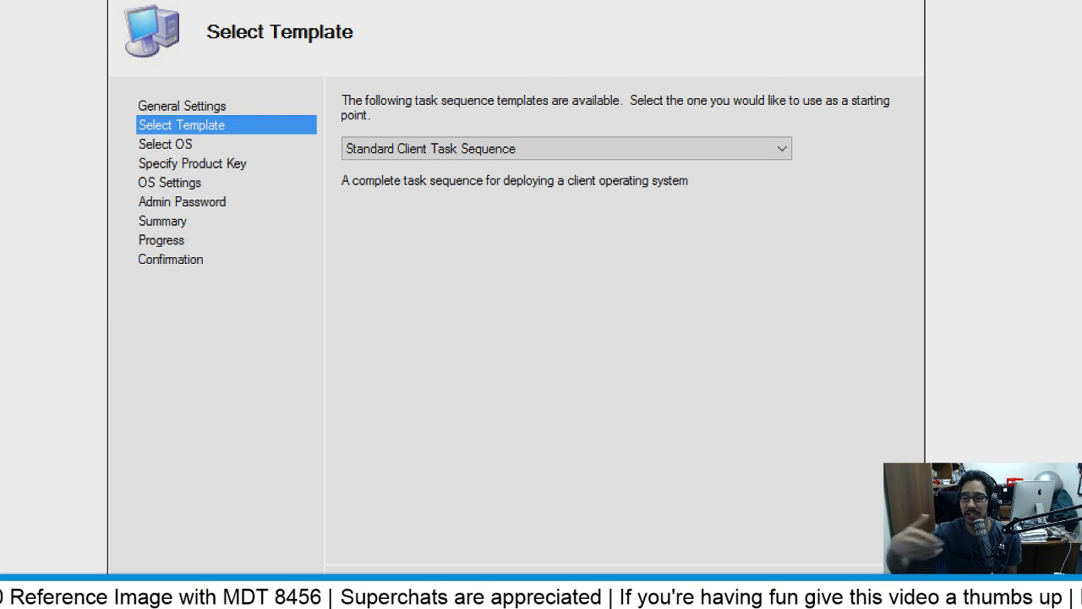
pyautogui.press('Return')
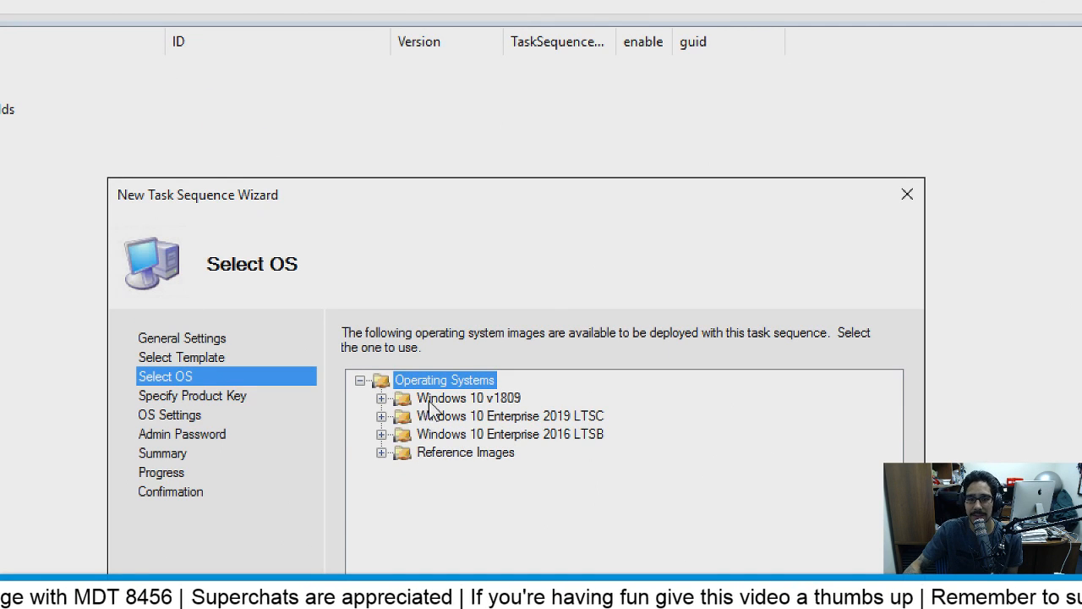
# Choose the REFWIN10-V1809CDrive image from Reference Images as the task sequence's operating system and specify no product key
pyautogui.doubleClick(460, 458)
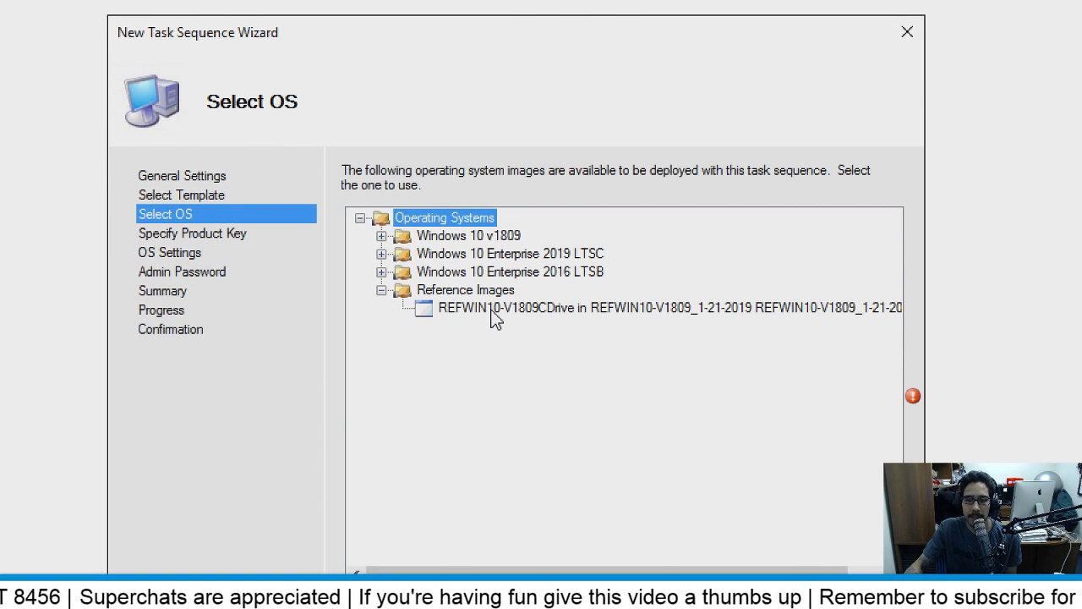
pyautogui.click(491, 310)
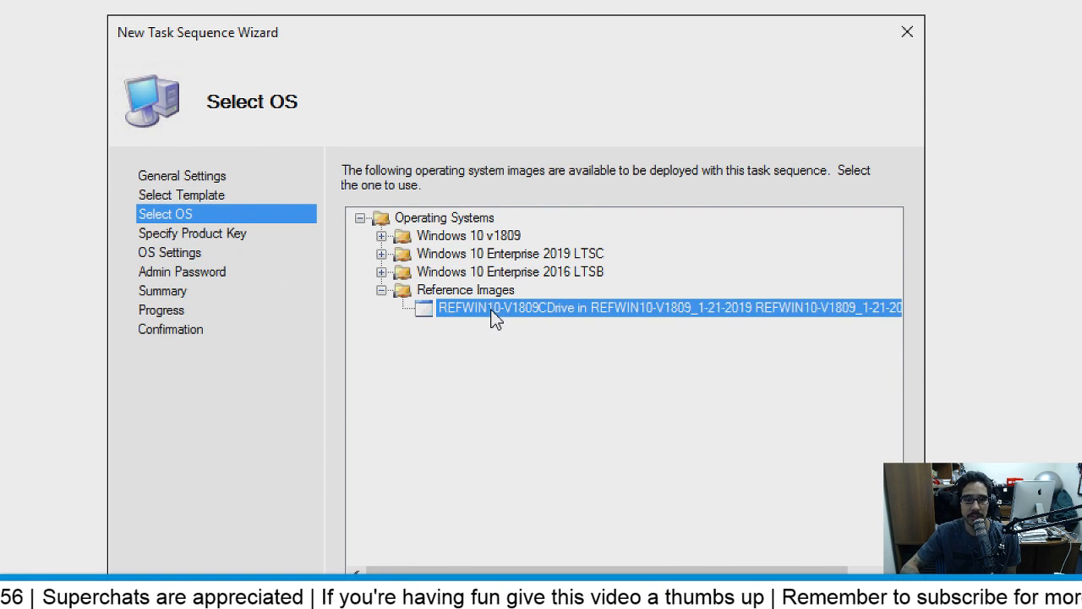
pyautogui.press('Return')
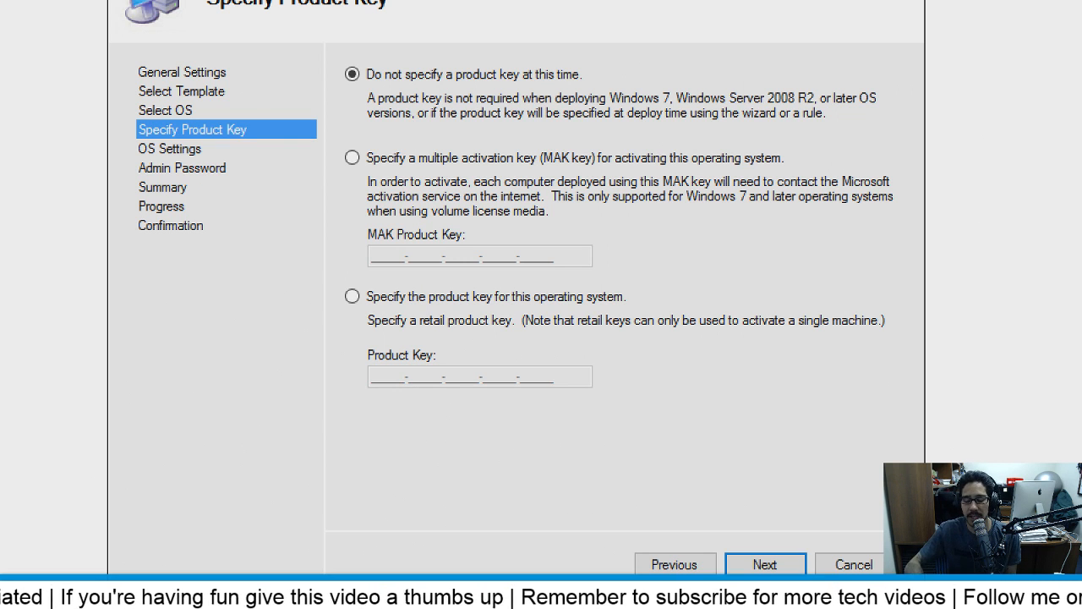
pyautogui.press('Return')
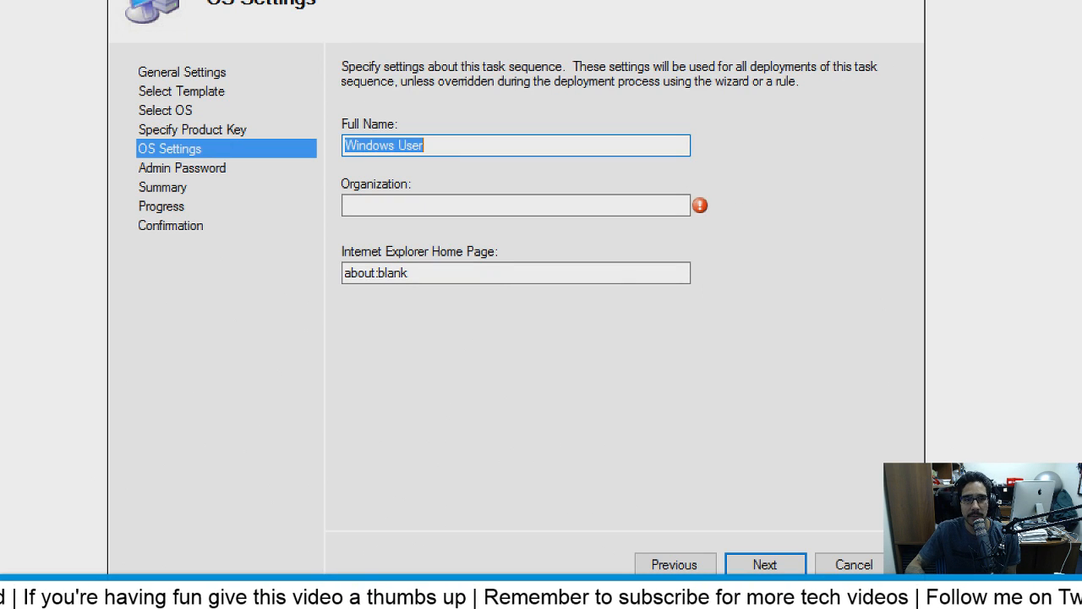
pyautogui.write('Bernardo')
pyautogui.press('Tab')
pyautogui.write('BTNHD')
pyautogui.press('Tab')
pyautogui.write('https://bjtechnews.org')
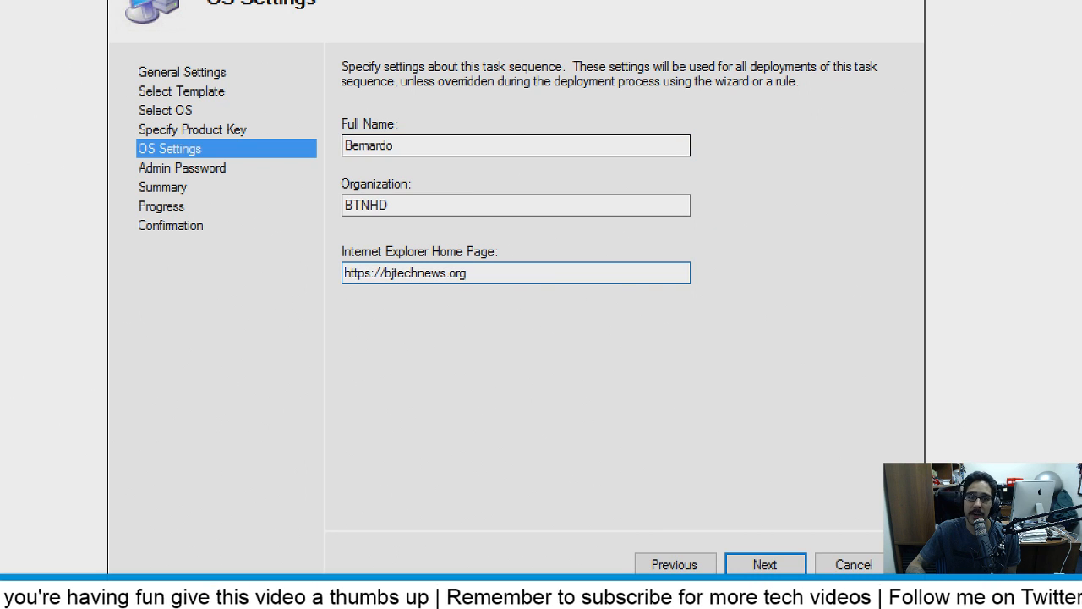
pyautogui.press('Return')
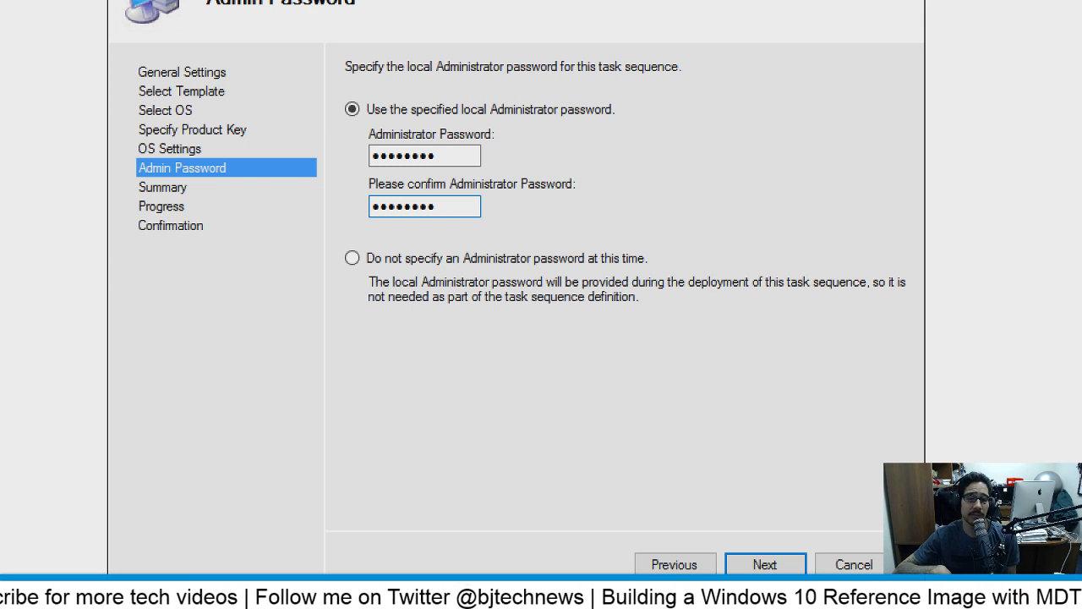
# Submit the local Administrator password and its confirmation, and finish creating the custom build task sequence
pyautogui.press('Return')
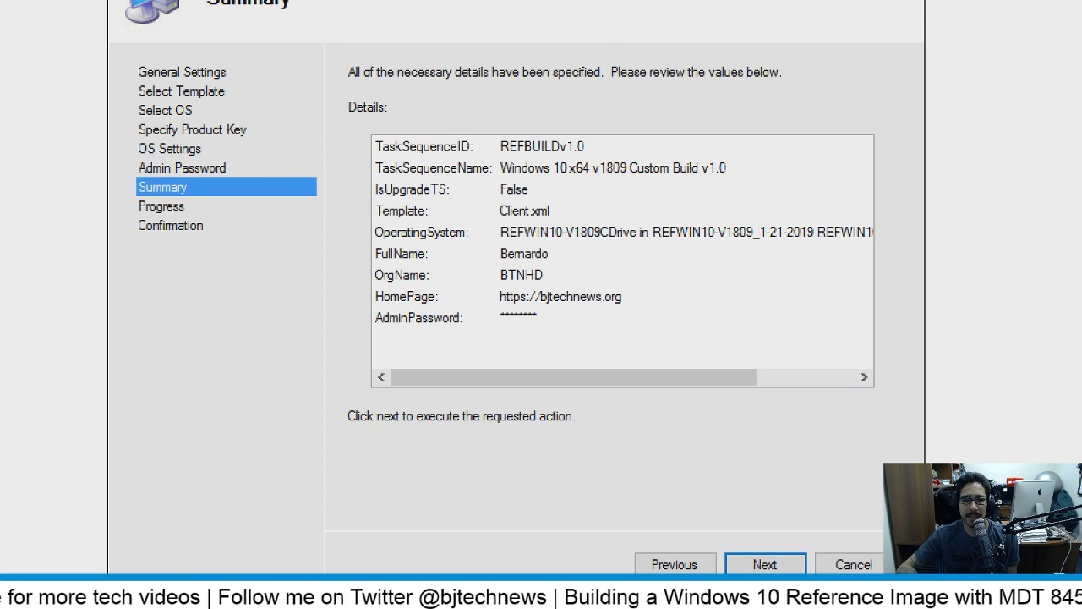
pyautogui.press('Return')
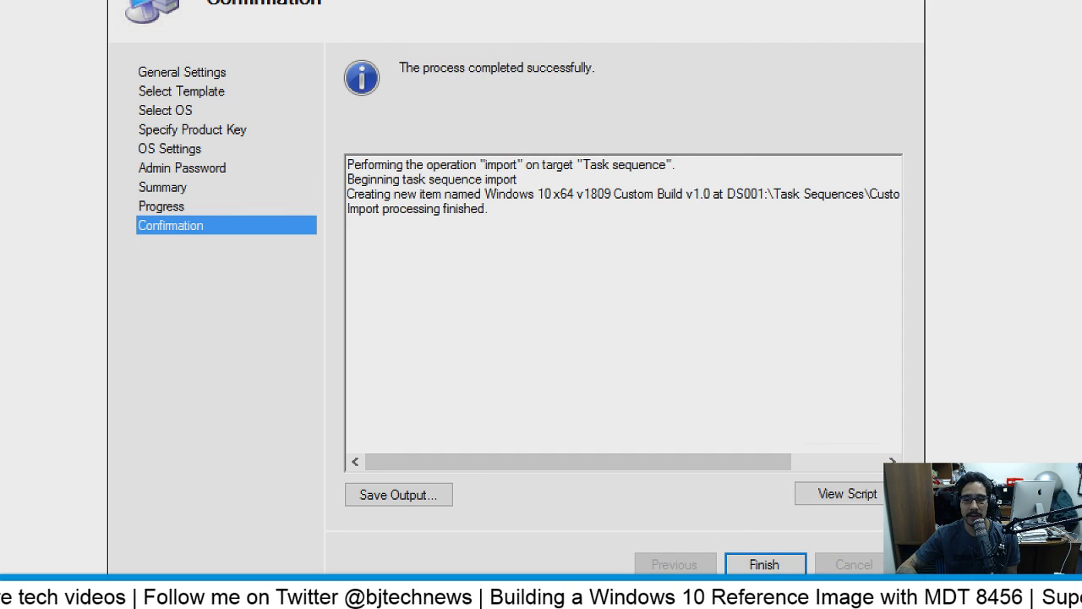
pyautogui.press('Return')
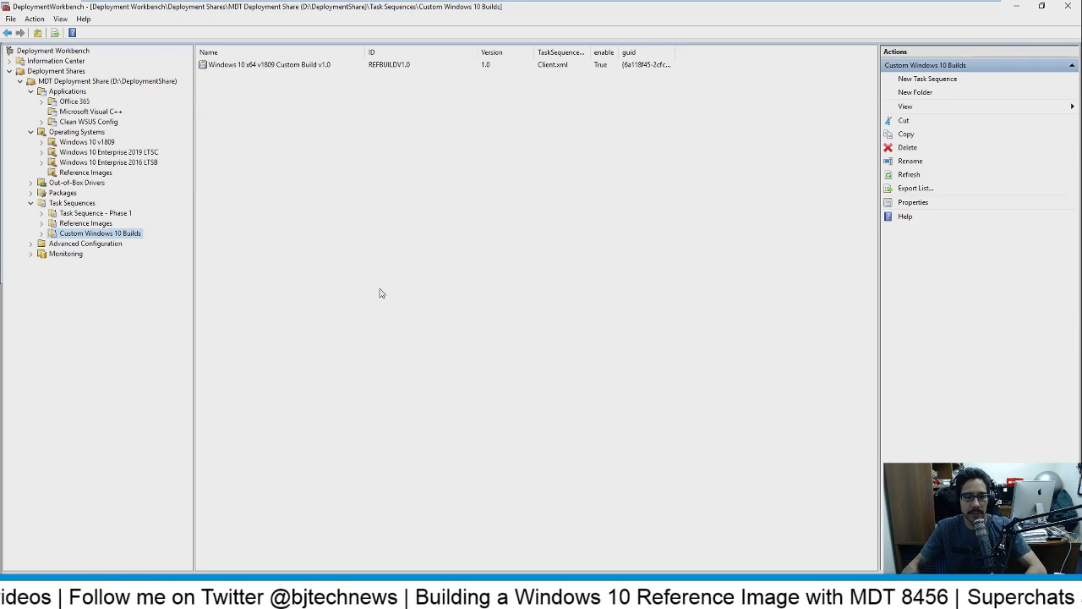
# Update the MDT Deployment Share with the option to optimize the boot image updating process
pyautogui.rightClick(157, 81)
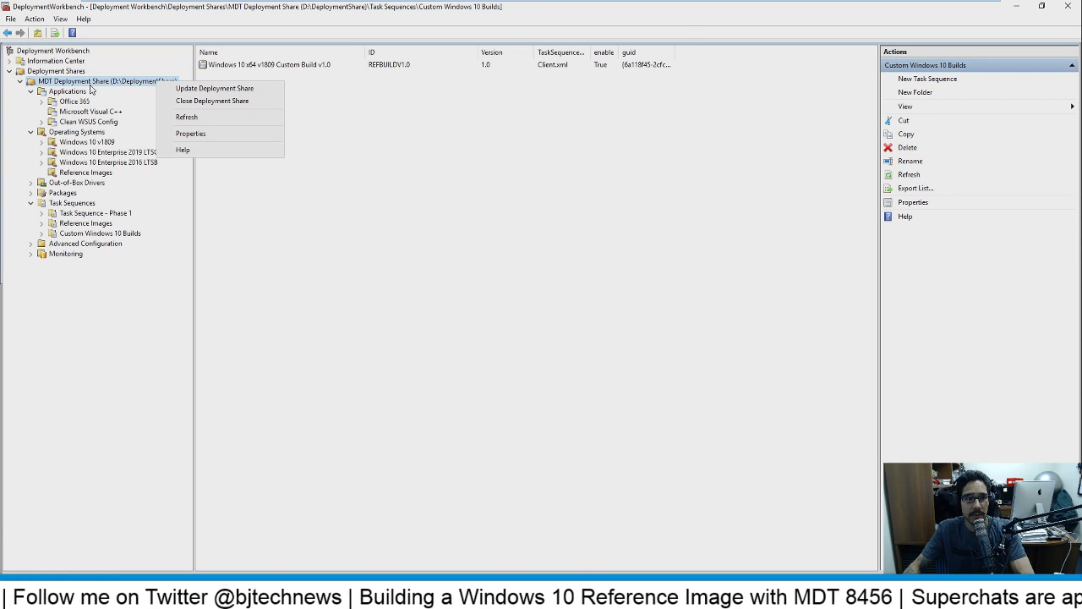
pyautogui.click(191, 89)
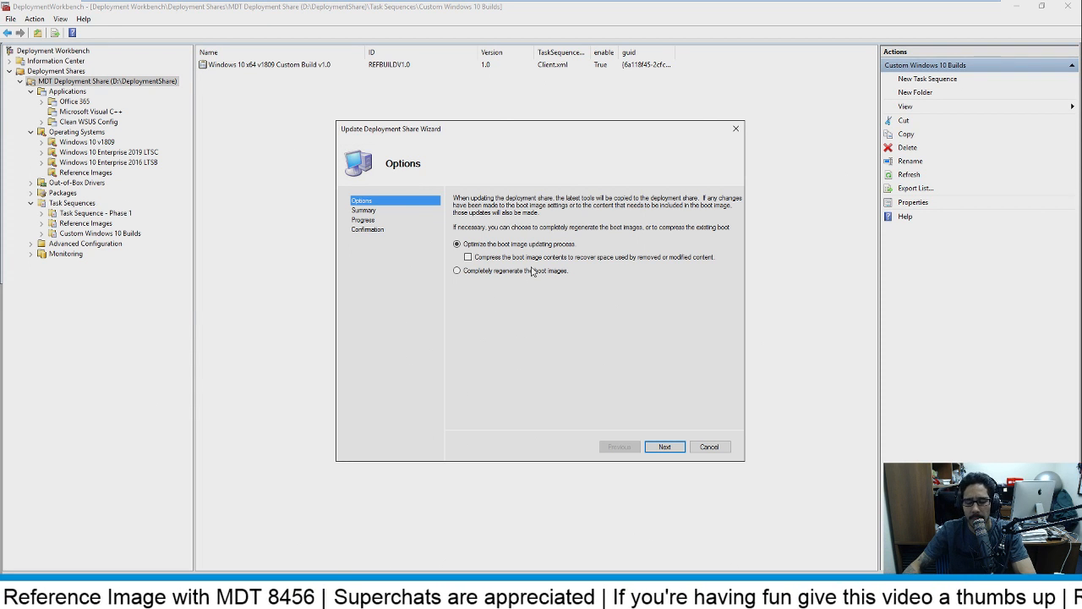
pyautogui.click(664, 446)
pyautogui.click(665, 446)
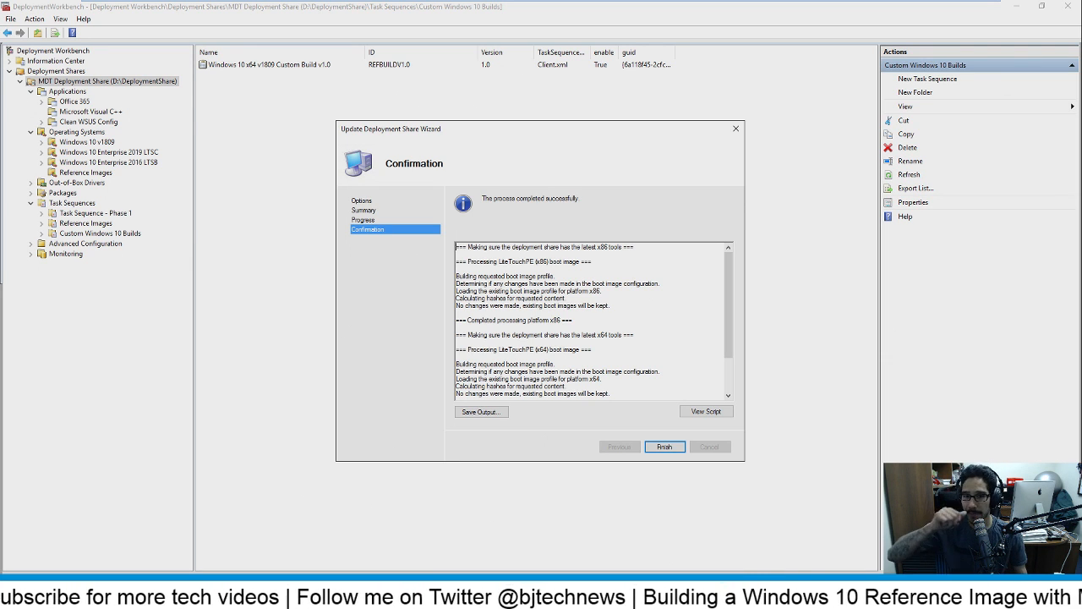
# End the PowerPoint slide show, minimize the presentation and maximize the Building a Windows 10 v1809 Reference Image with MDT 8456 folder window
pyautogui.press('Escape')
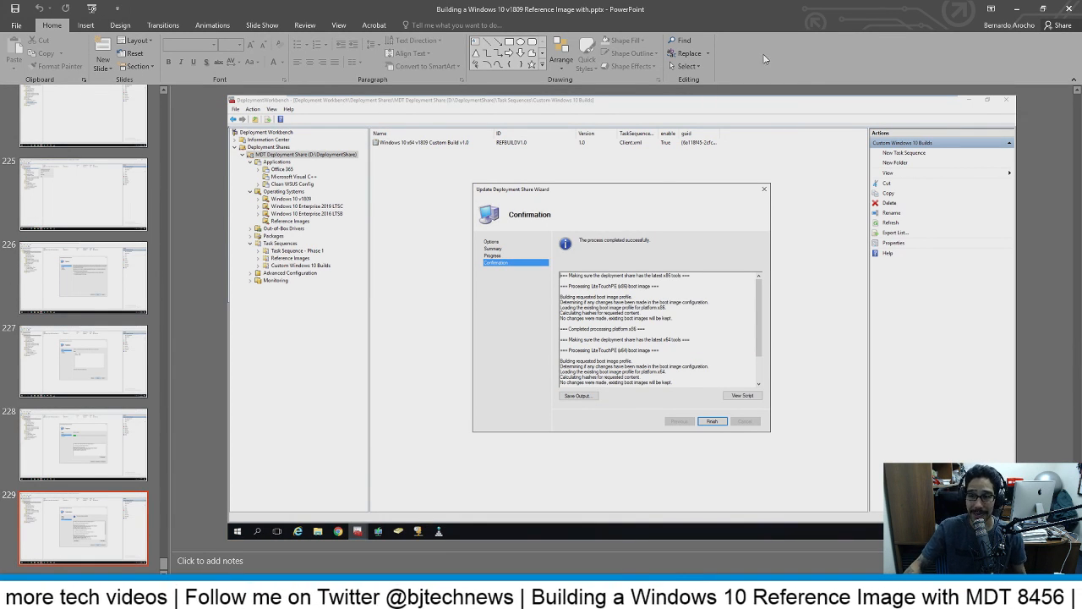
pyautogui.click(1017, 9)
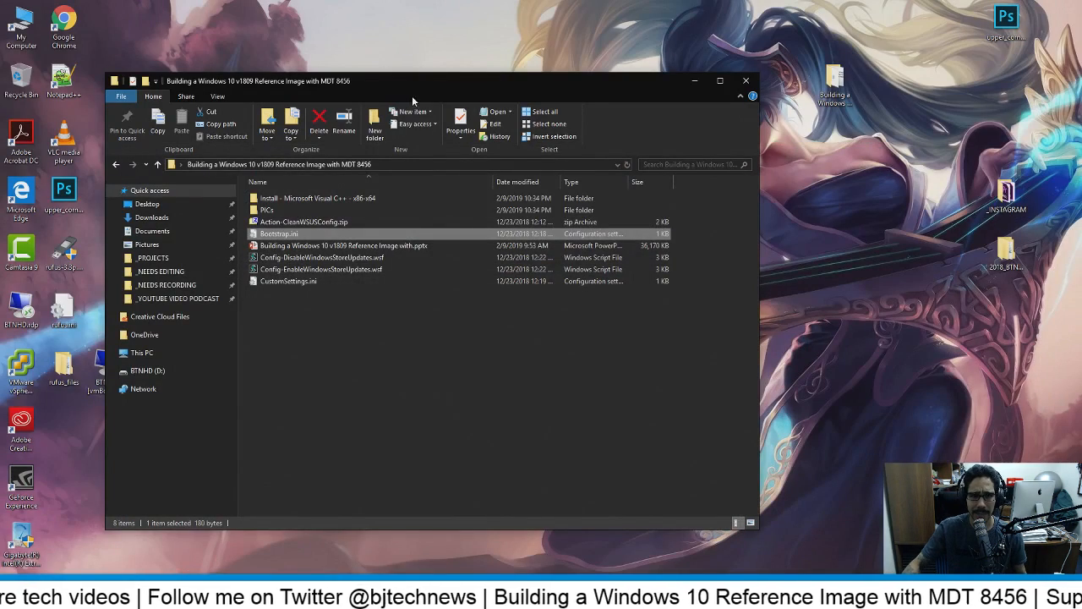
pyautogui.doubleClick(420, 85)
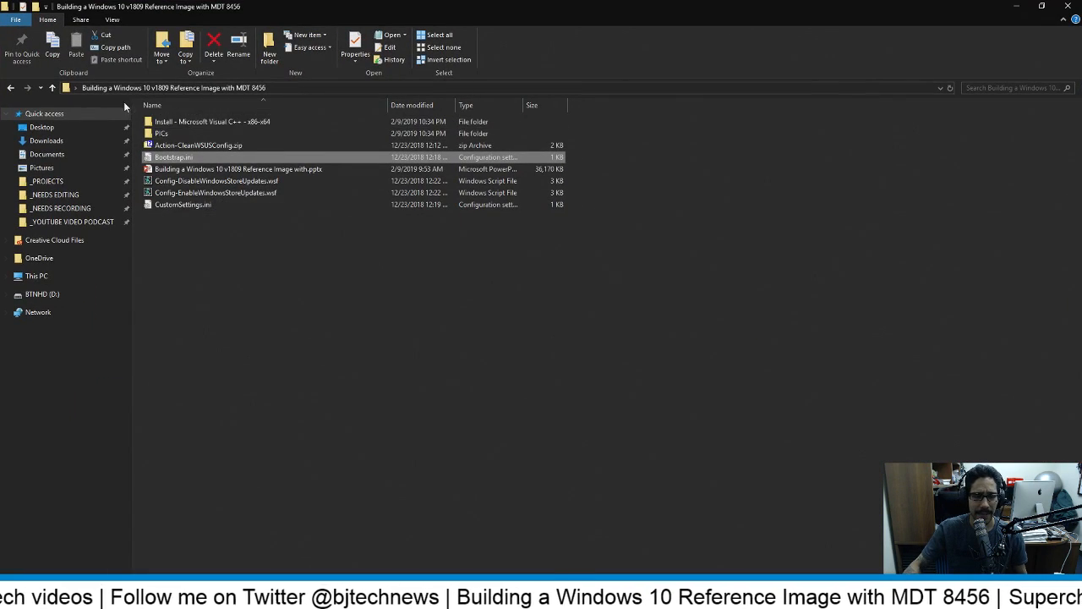
# Review the project folder by selecting its Visual C++ install folder, scripts, configuration files, archive and presentation, leaving out PICs, and clear the selection
pyautogui.click(249, 171)
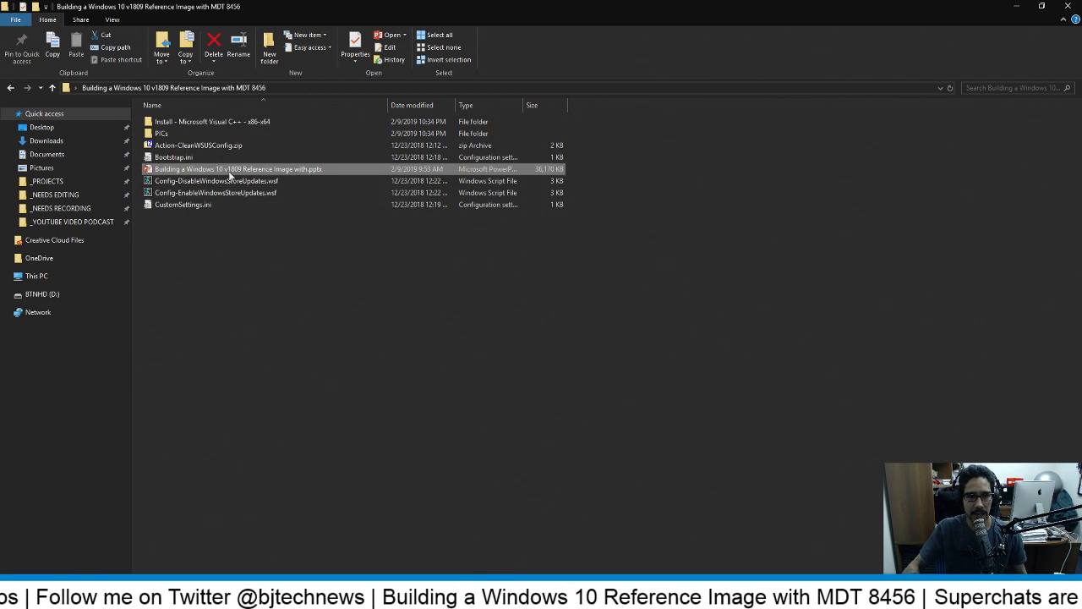
pyautogui.click(175, 158)
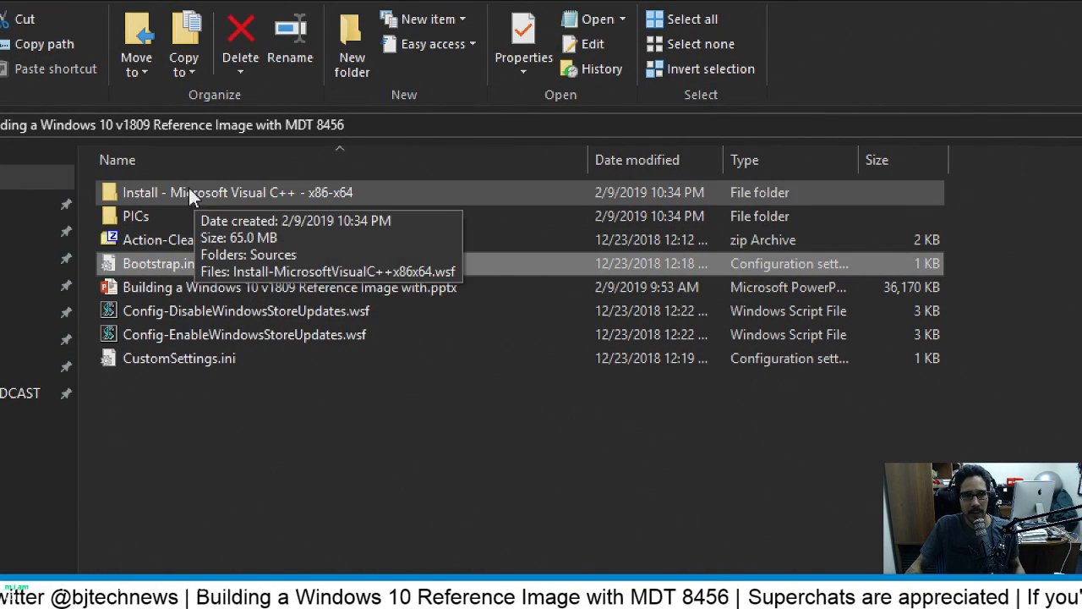
pyautogui.click(188, 165)
pyautogui.click(189, 155)
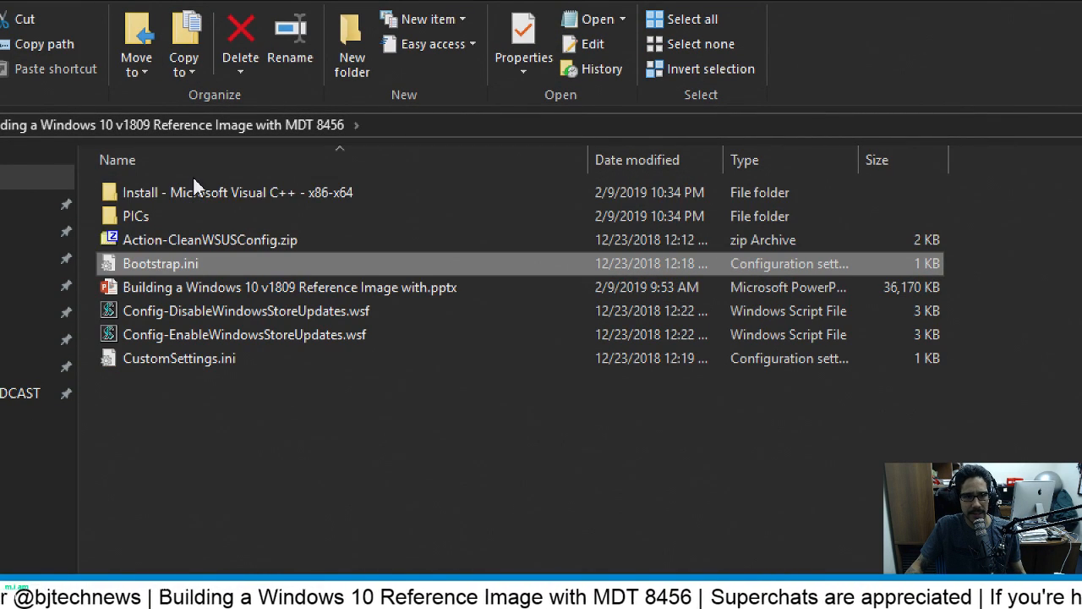
pyautogui.click(189, 193)
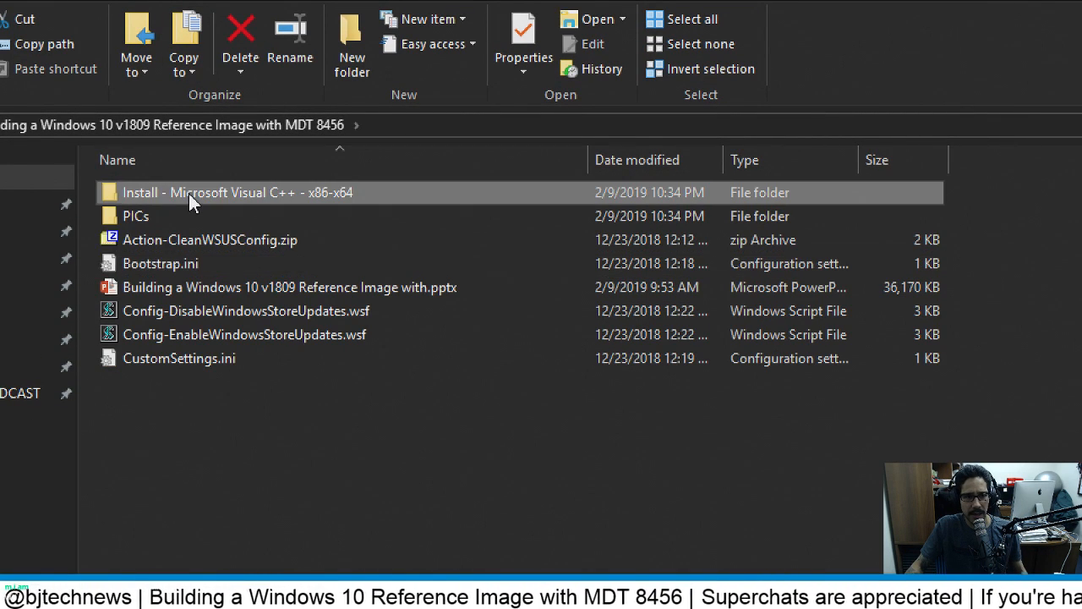
pyautogui.keyDown('ctrl'); pyautogui.click(176, 239); pyautogui.keyUp('ctrl')
pyautogui.keyDown('ctrl'); pyautogui.click(174, 261); pyautogui.keyUp('ctrl')
pyautogui.keyDown('ctrl'); pyautogui.click(181, 287); pyautogui.keyUp('ctrl')
pyautogui.keyDown('ctrl'); pyautogui.click(181, 310); pyautogui.keyUp('ctrl')
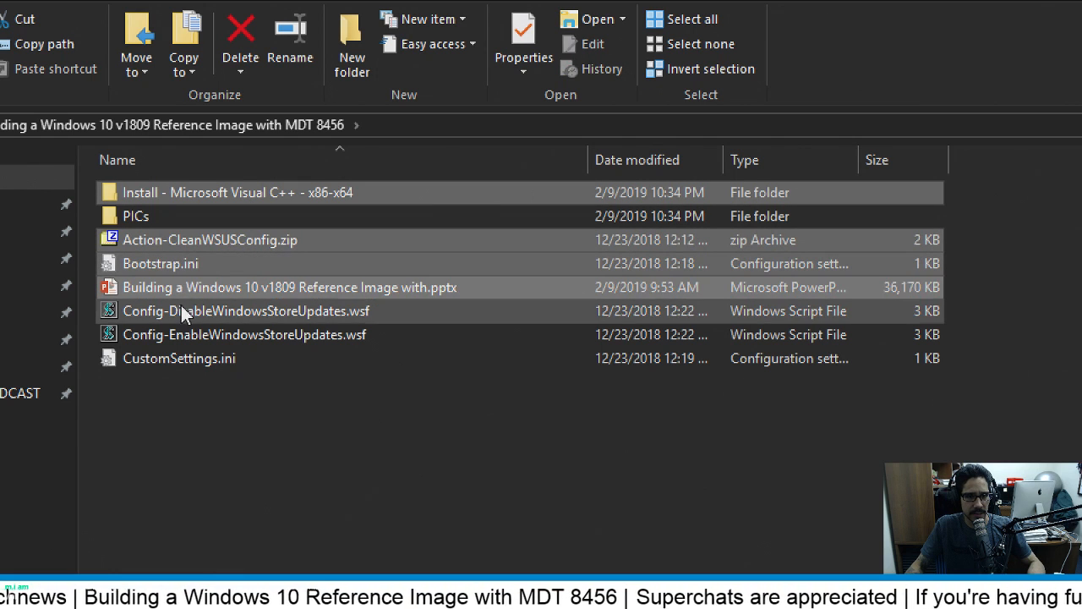
pyautogui.keyDown('ctrl'); pyautogui.click(181, 333); pyautogui.keyUp('ctrl')
pyautogui.keyDown('ctrl'); pyautogui.click(180, 358); pyautogui.keyUp('ctrl')
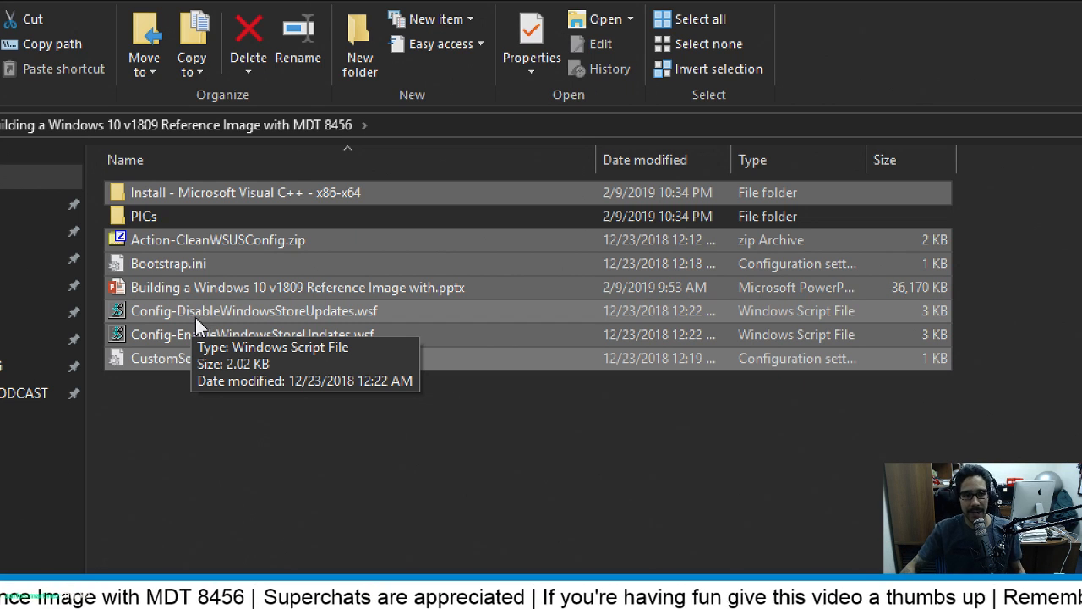
pyautogui.click(338, 505)
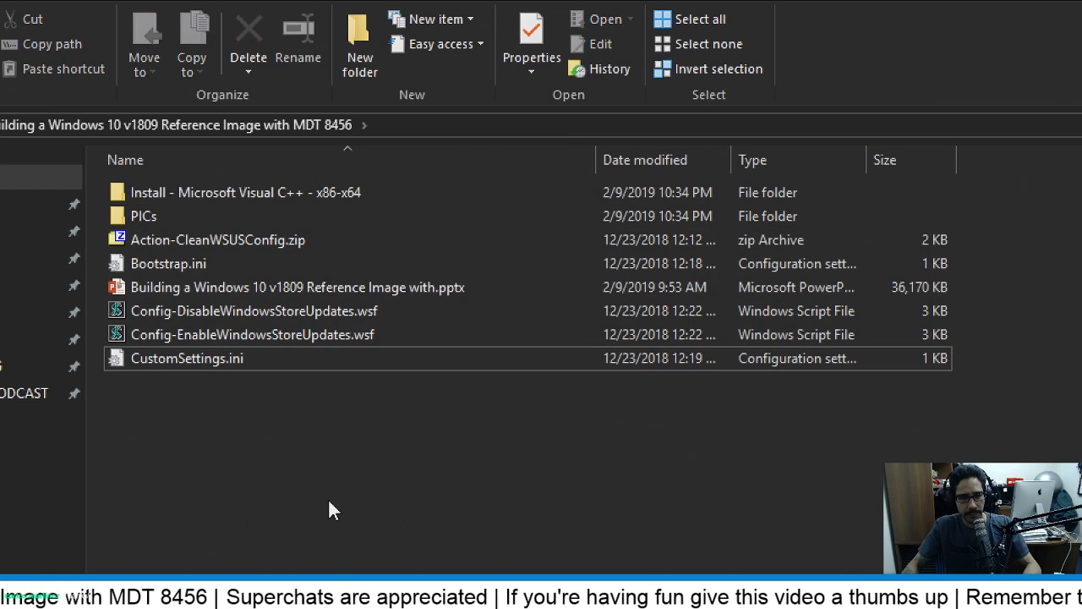